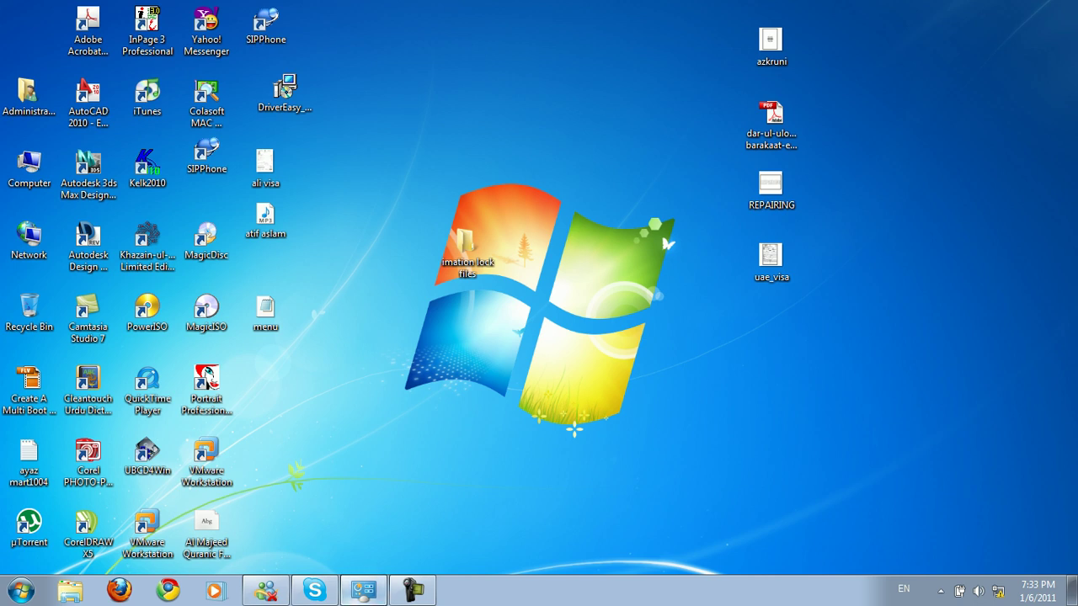
Open Devices and Printers and check which port the MS Publisher Imagesetter printer uses.
left_click(364, 590)
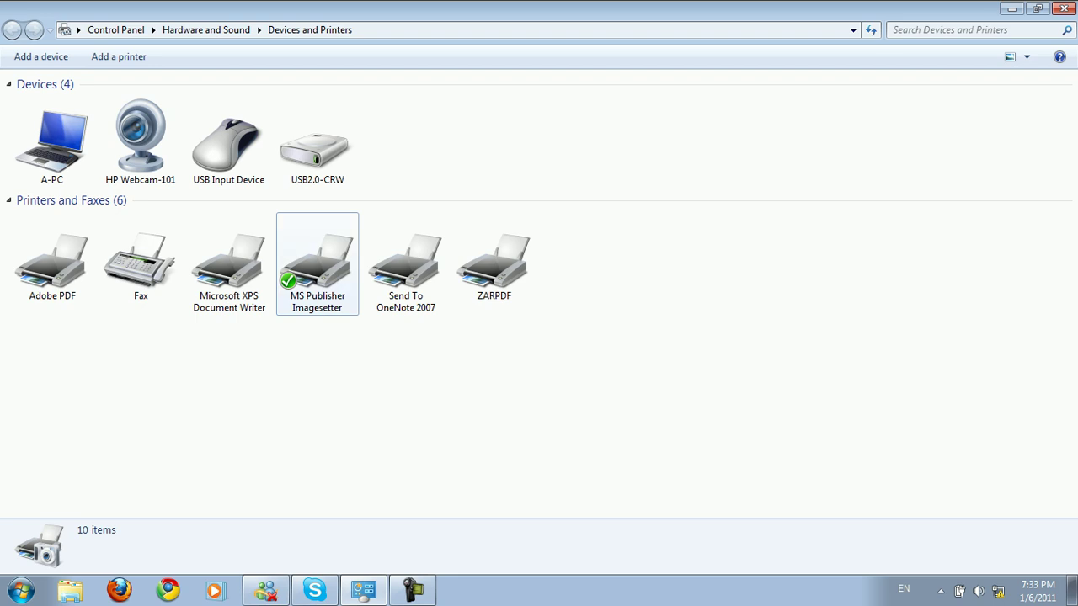
right_click(313, 276)
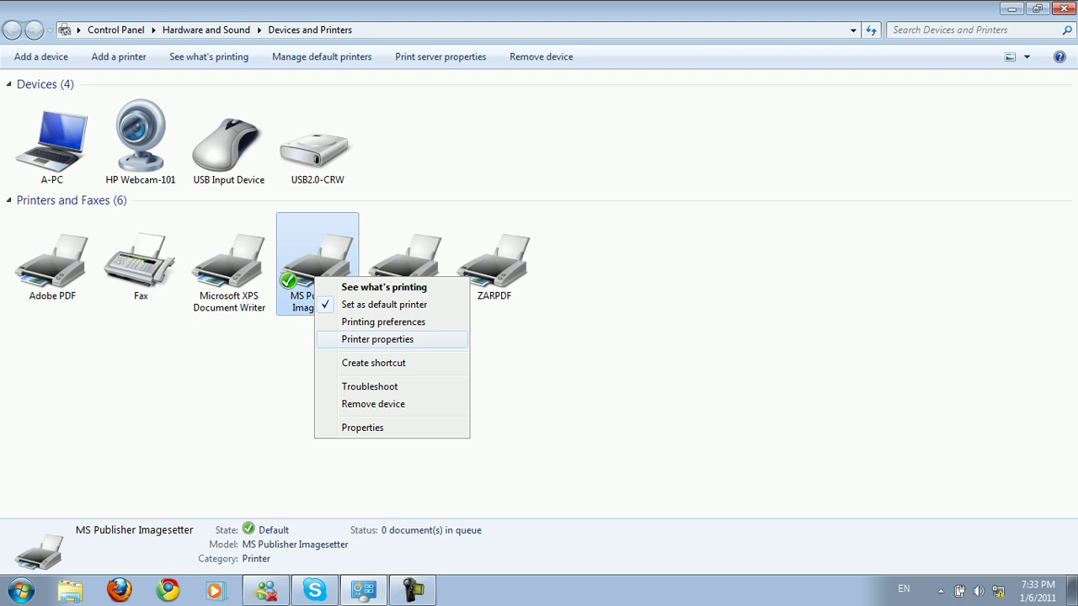
key("Return")
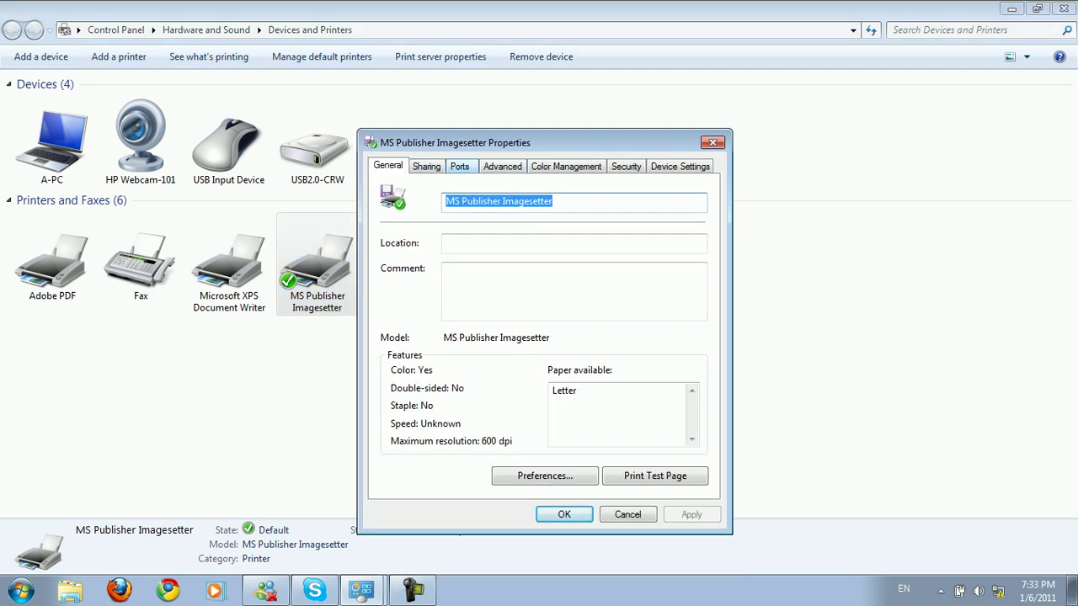
left_click(458, 166)
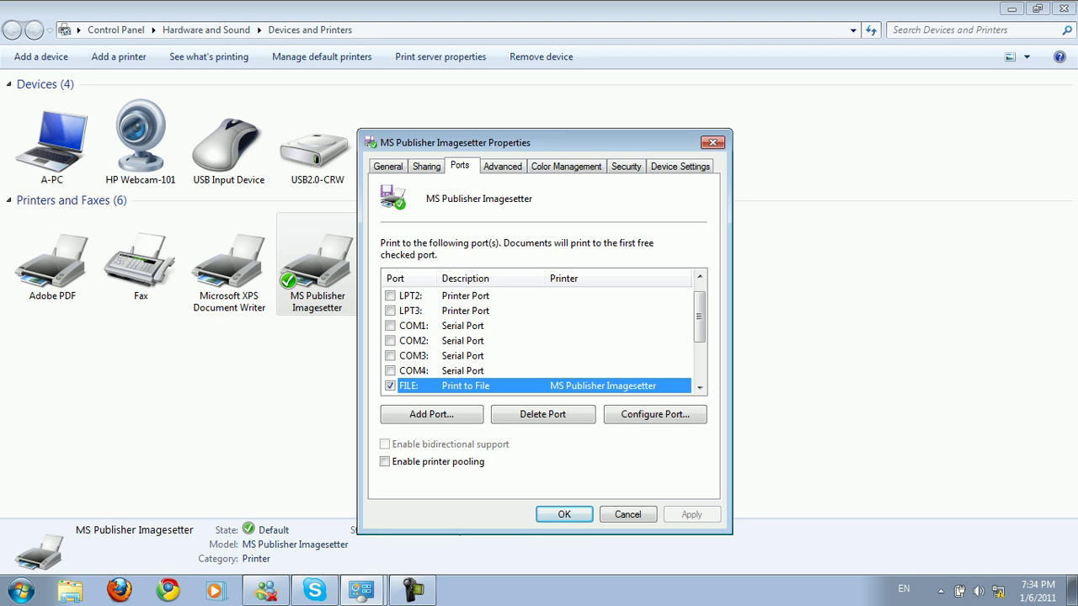
left_click(564, 514)
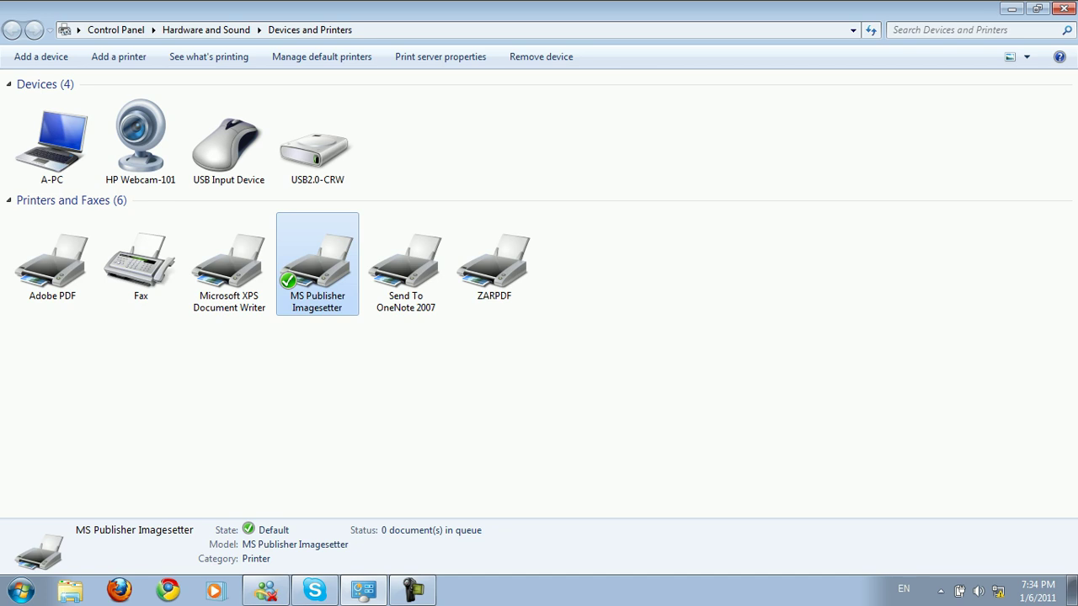
Review the MS Publisher Imagesetter's default-printer setting and port selection once more, and close Devices and Printers.
right_click(309, 272)
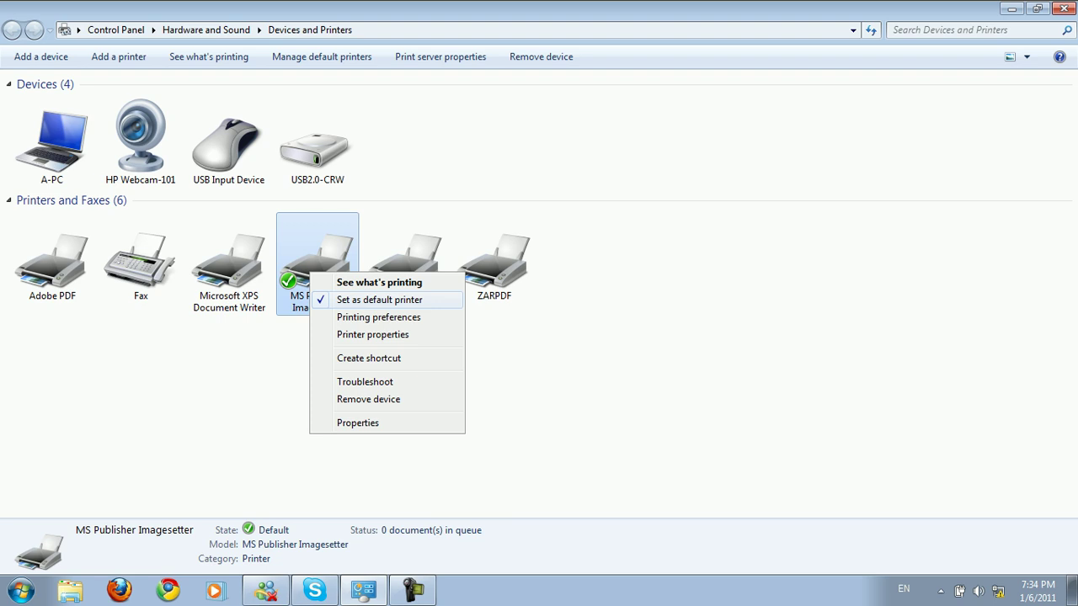
left_click(551, 371)
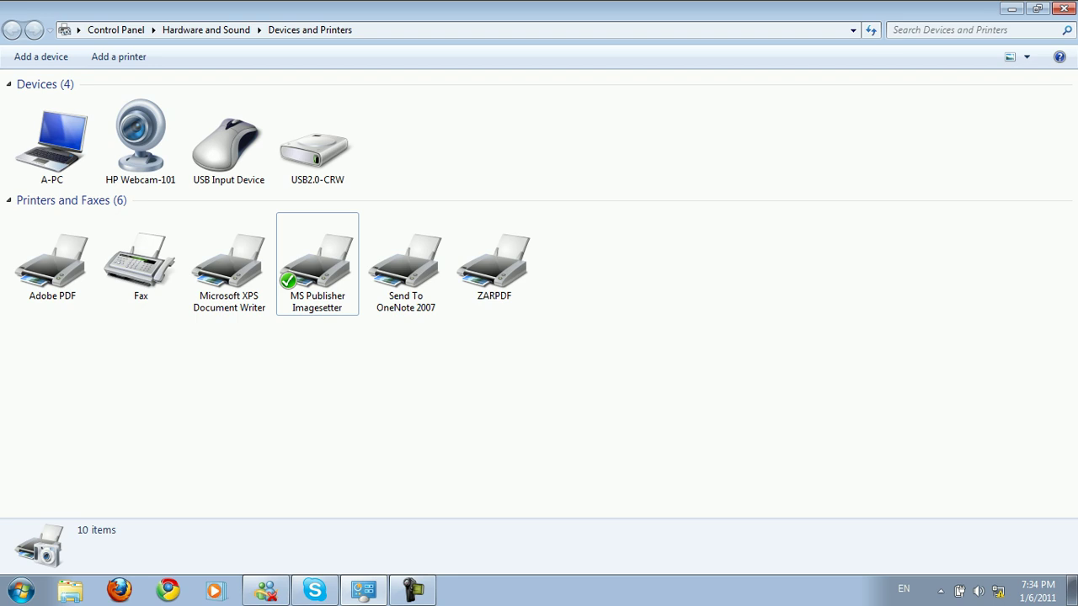
right_click(316, 268)
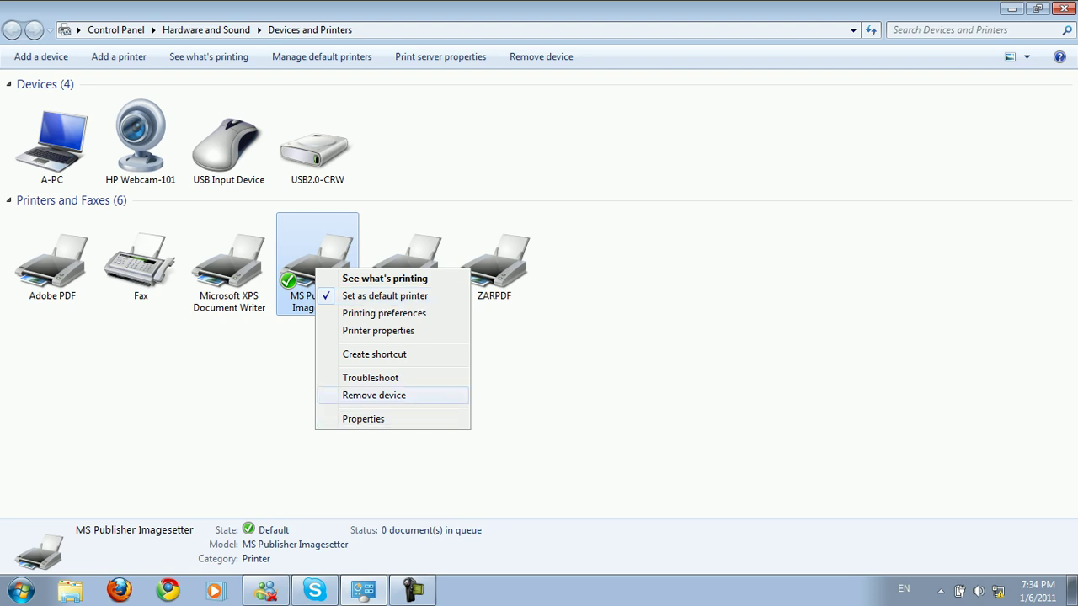
left_click(378, 331)
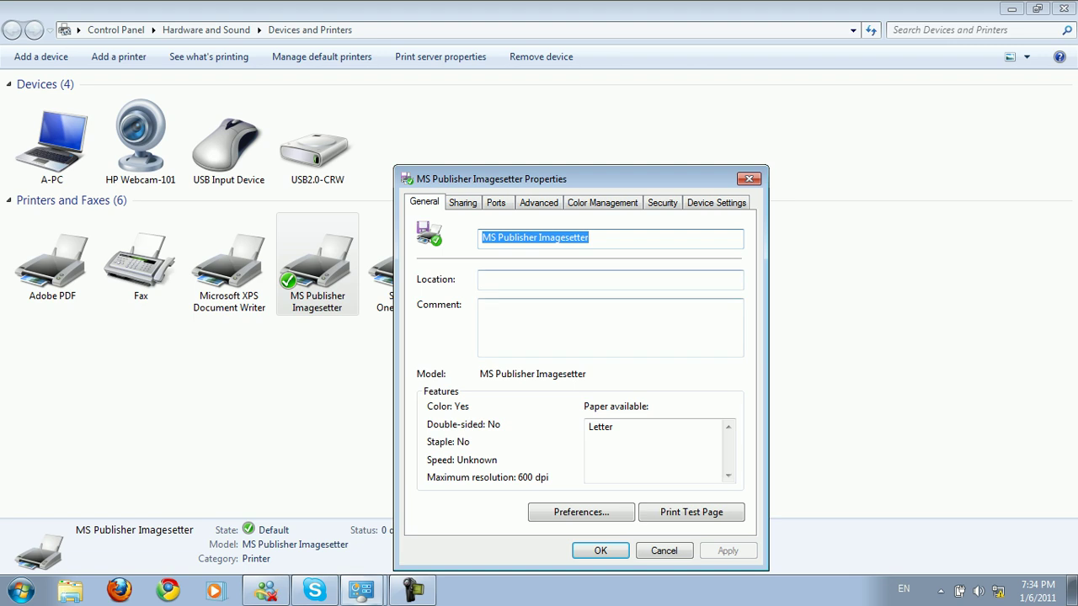
left_click(497, 202)
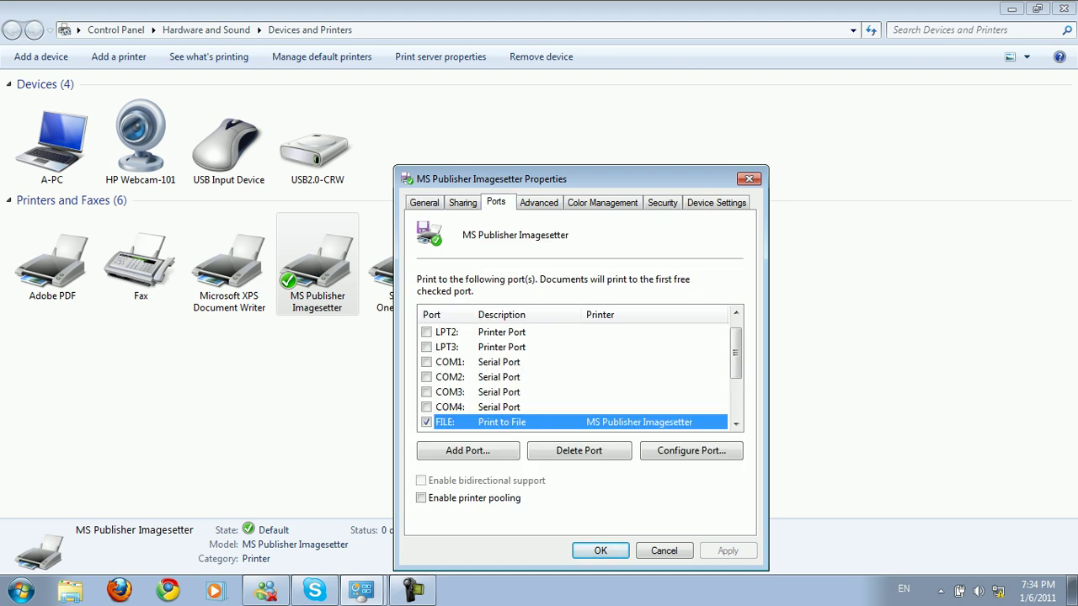
left_click(600, 551)
right_click(317, 263)
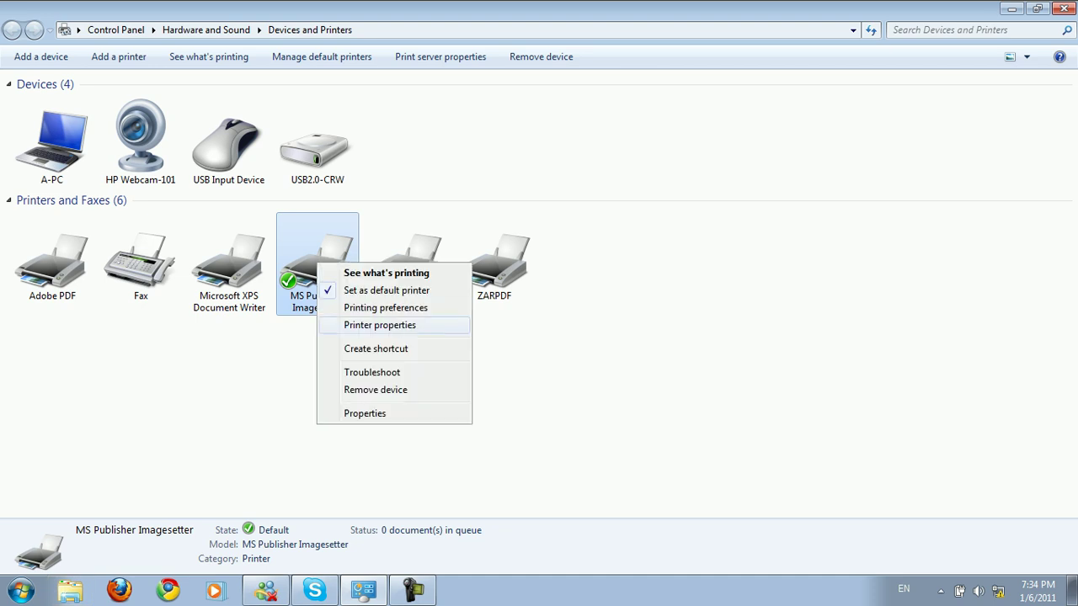
left_click(594, 356)
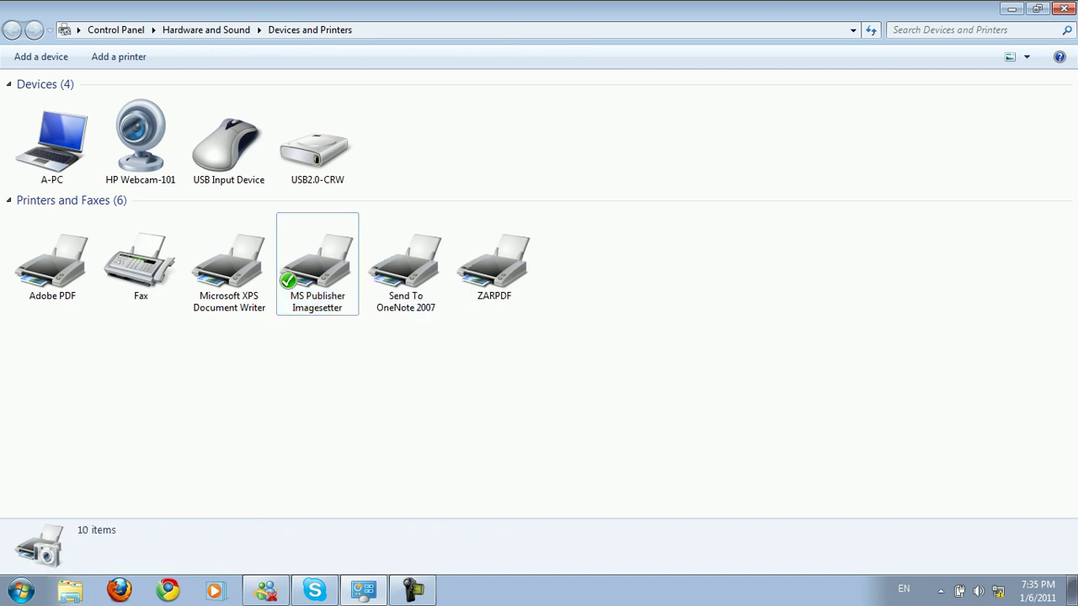
left_click(1064, 9)
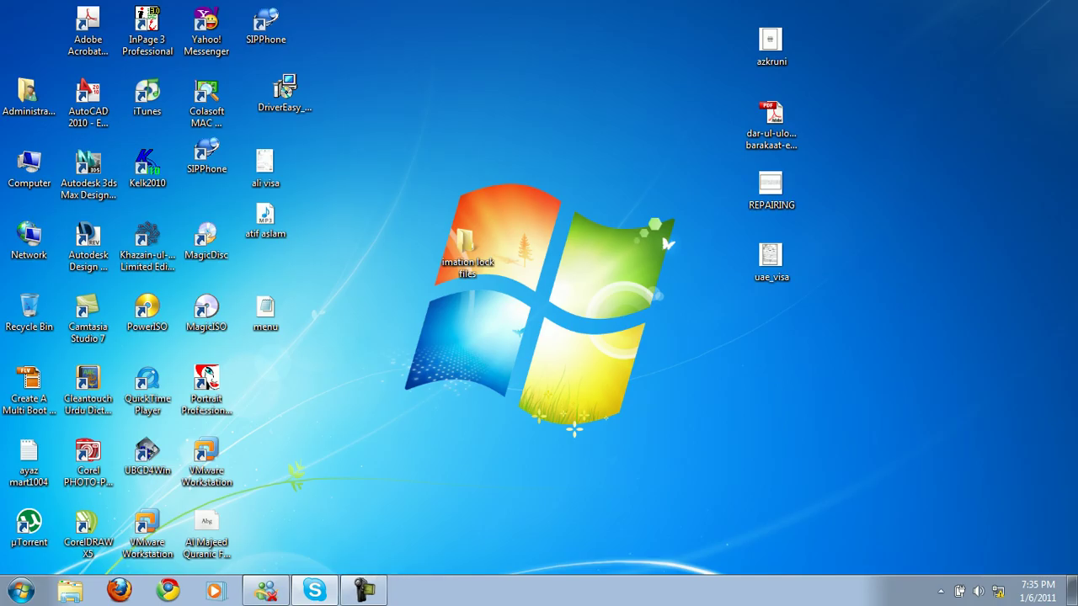
Try to start Kelk 2010 from the desktop.
double_click(148, 168)
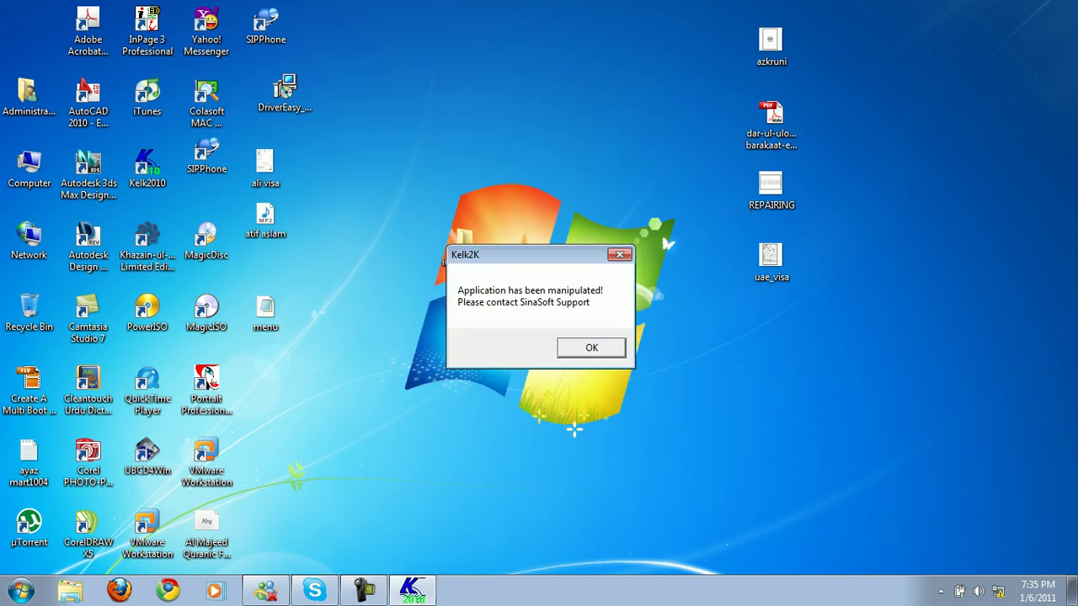
left_click(591, 348)
Set the system date to November 1, 2010.
left_click(1038, 591)
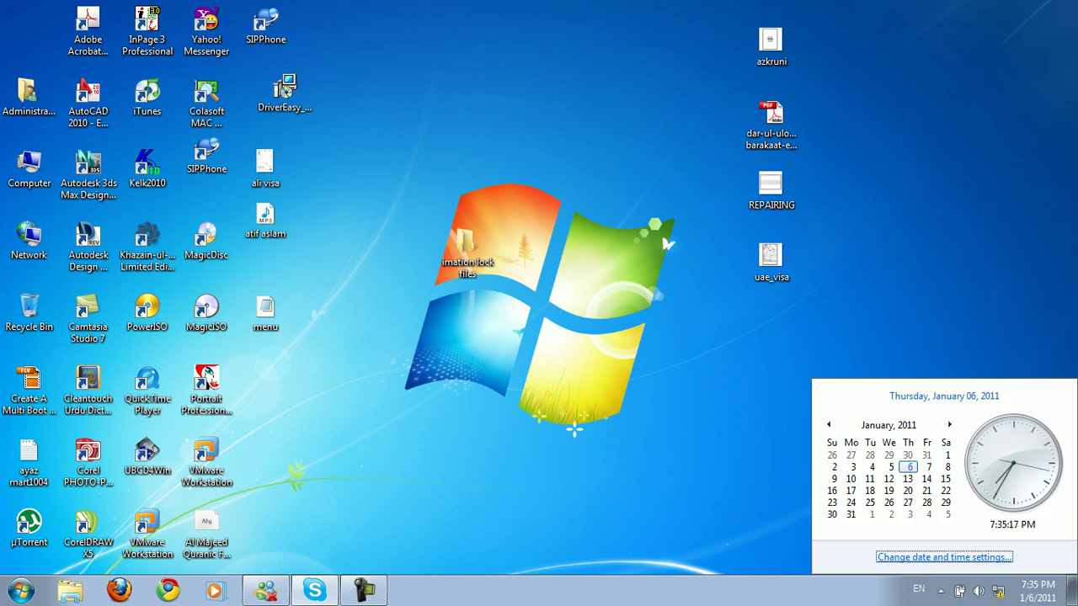
left_click(944, 557)
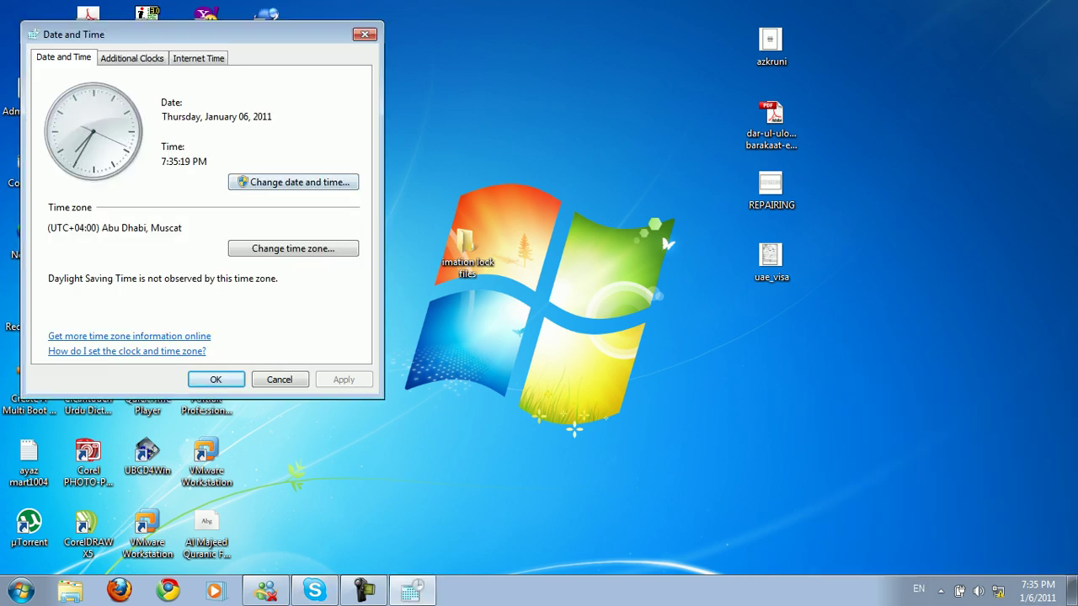
left_click(293, 181)
left_click(52, 134)
left_click(52, 134)
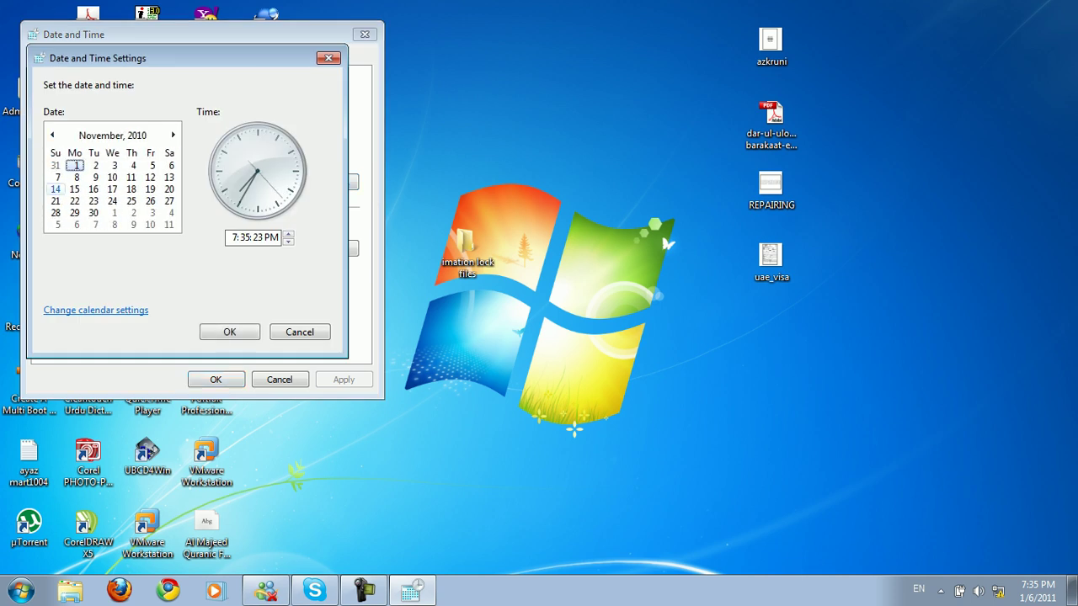
left_click(229, 332)
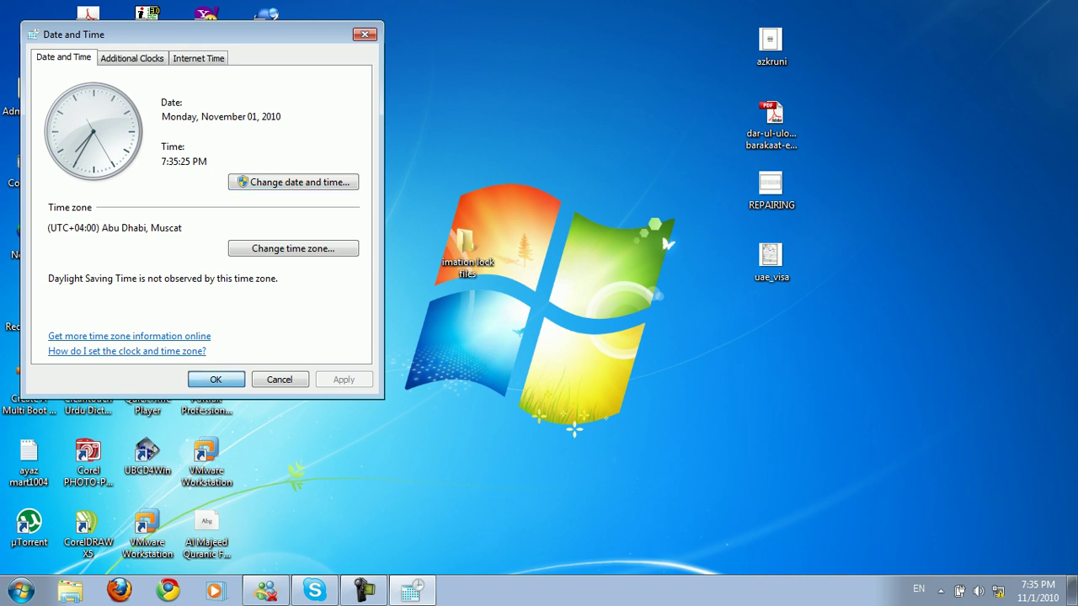
left_click(216, 380)
Start Kelk 2010 and open the Farsi/Arabic page of its default settings.
double_click(147, 168)
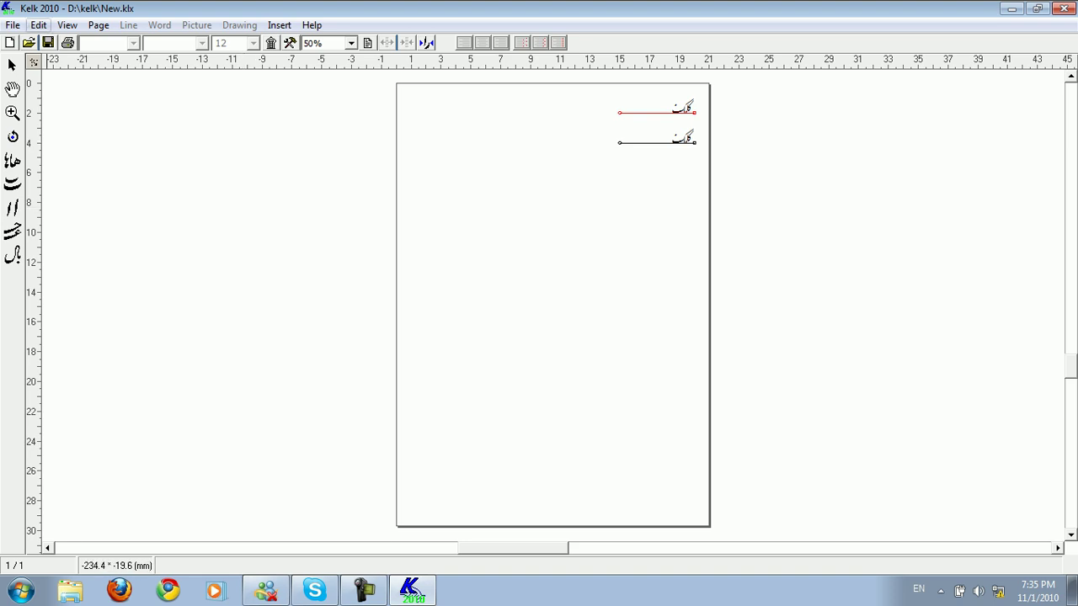
left_click(39, 25)
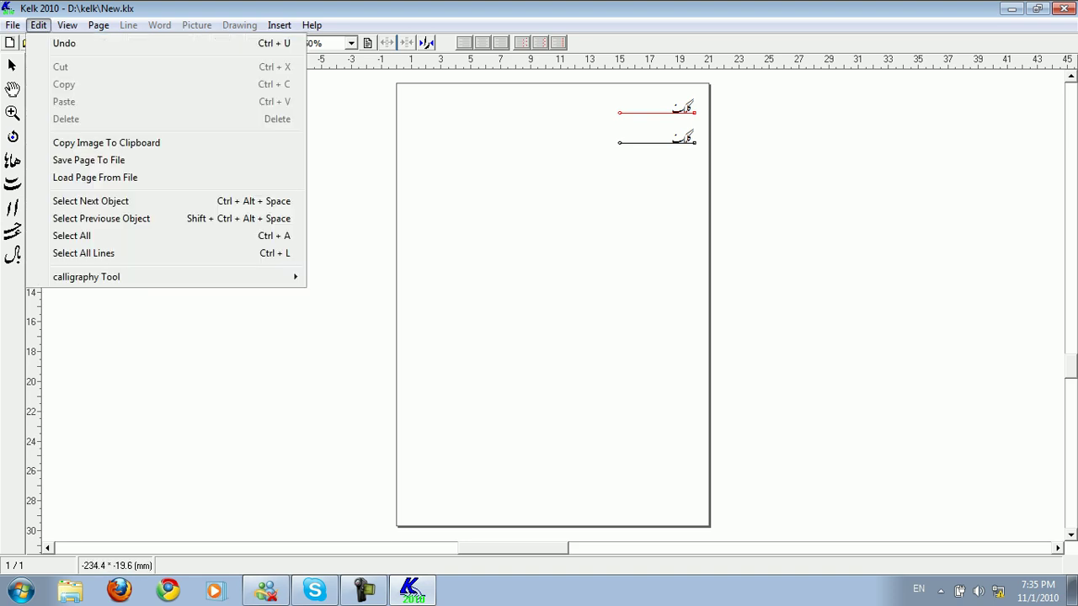
key("Left")
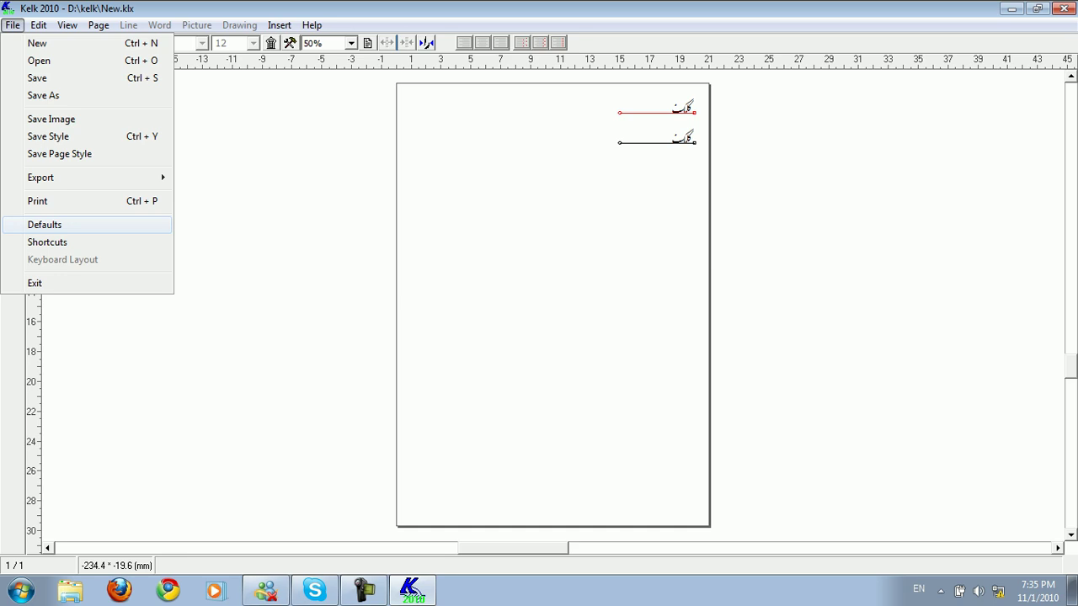
key("Return")
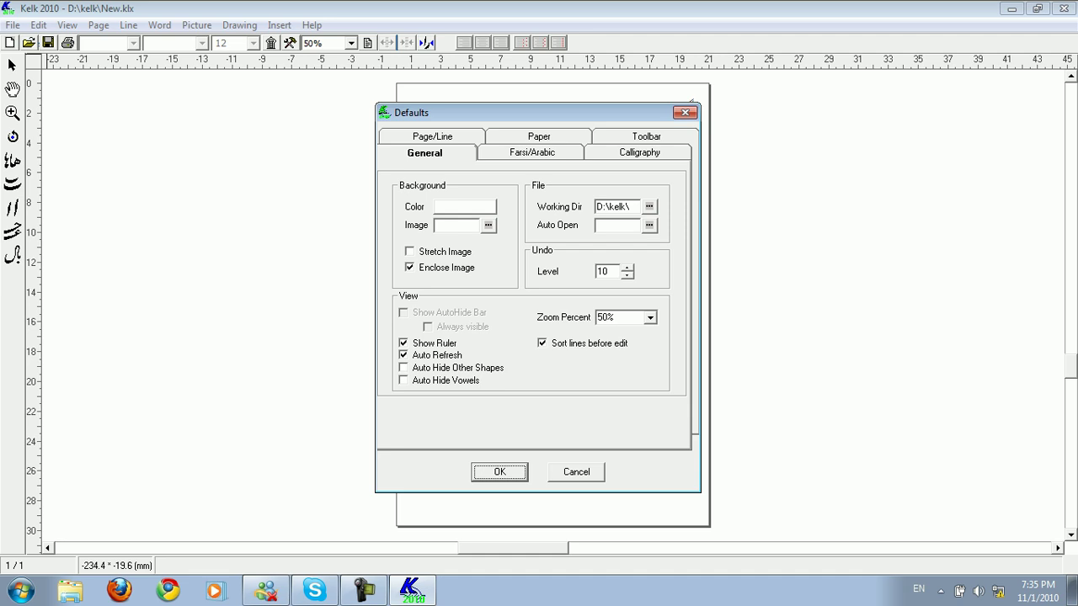
left_click(532, 152)
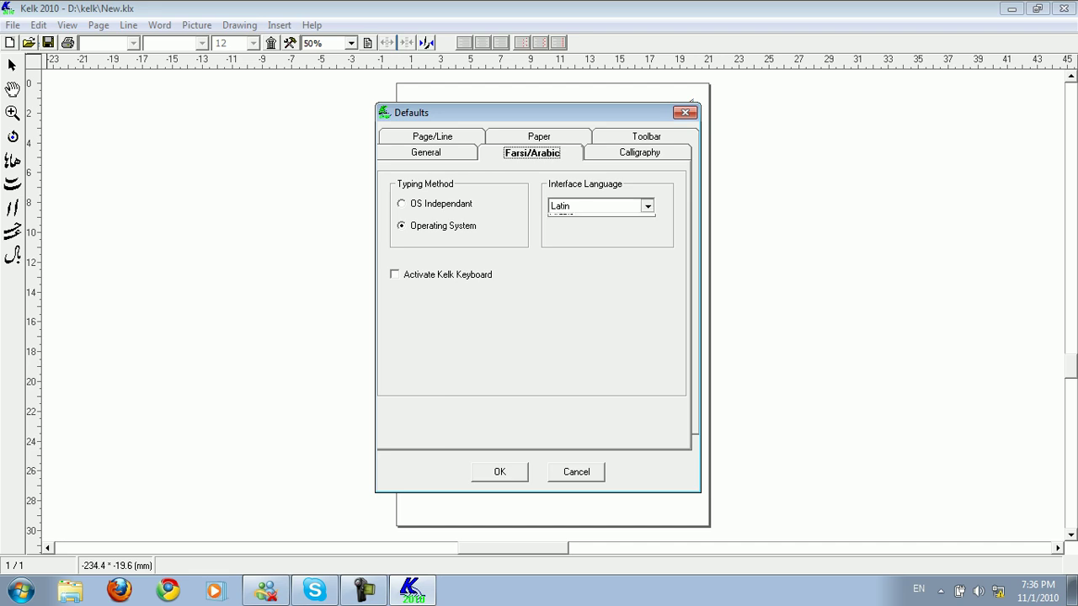
Choose Latin as the interface language and confirm the default settings.
left_click(647, 205)
left_click(647, 205)
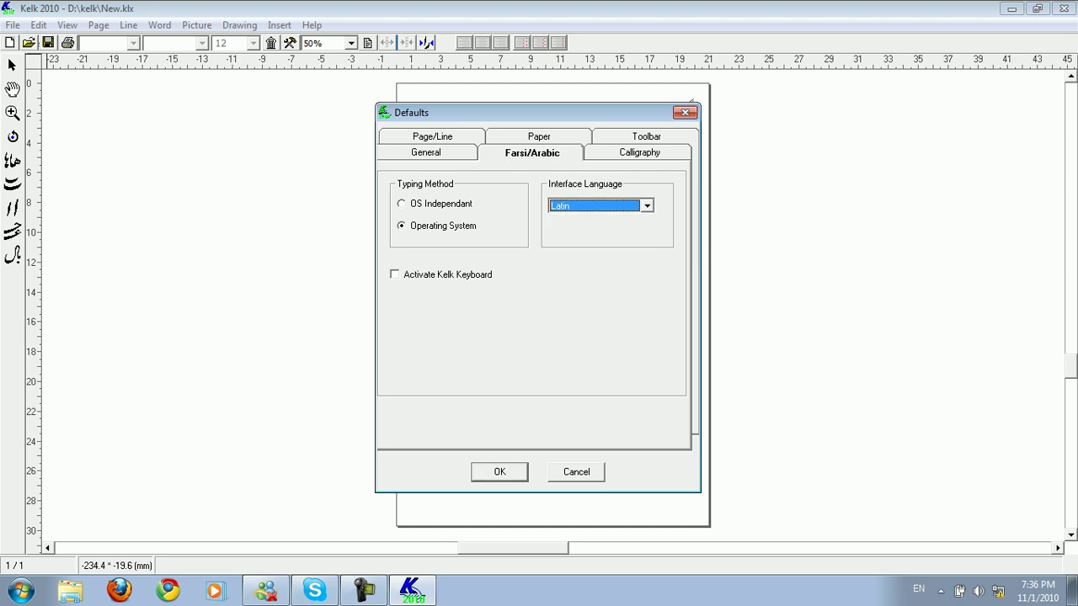
left_click(647, 206)
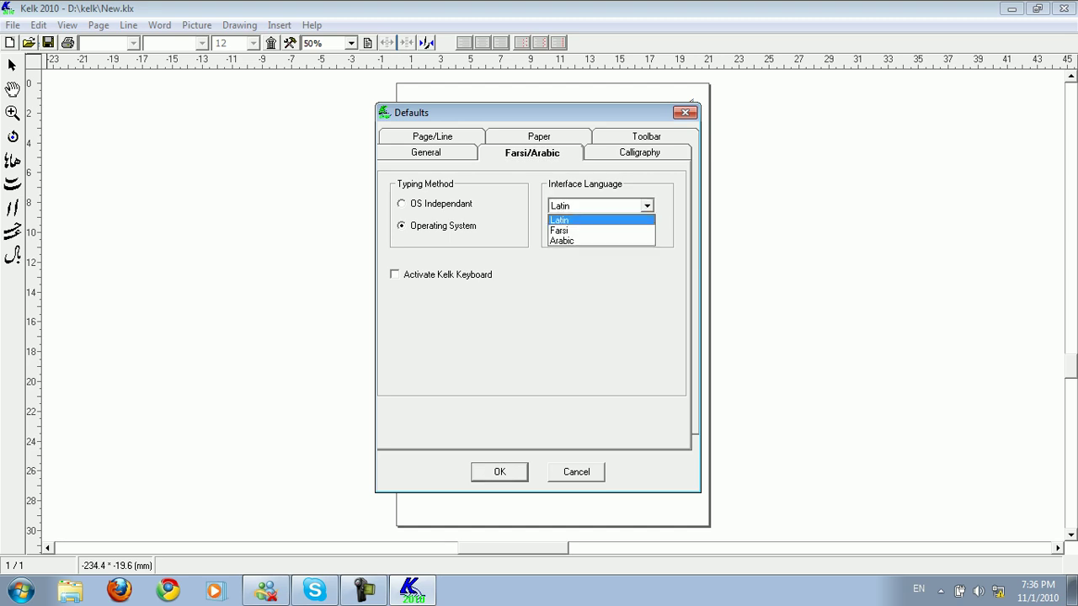
key("Up")
key("Up")
key("Return")
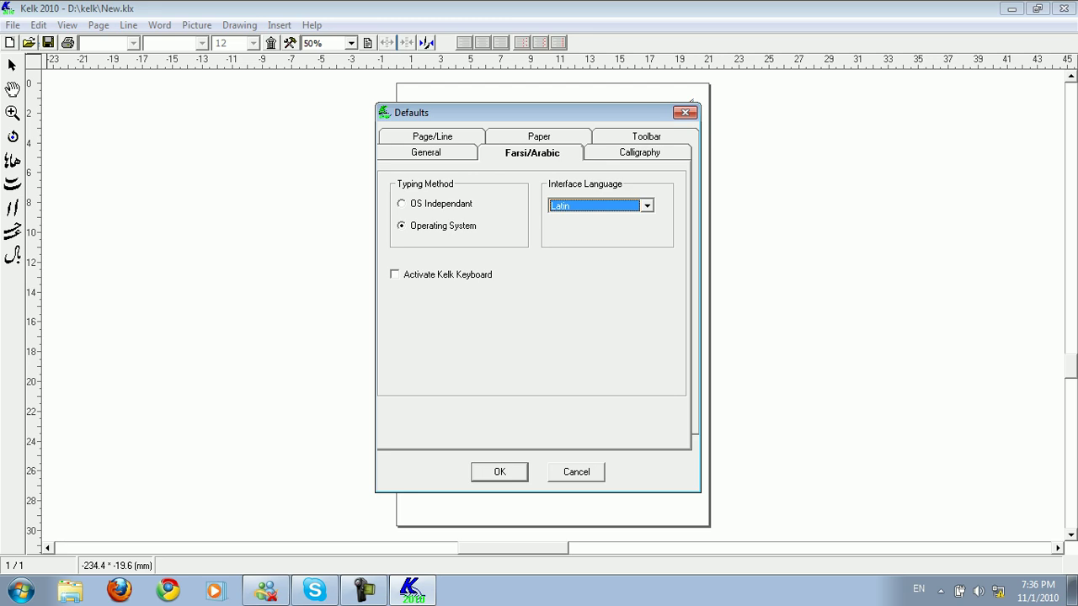
key("Return")
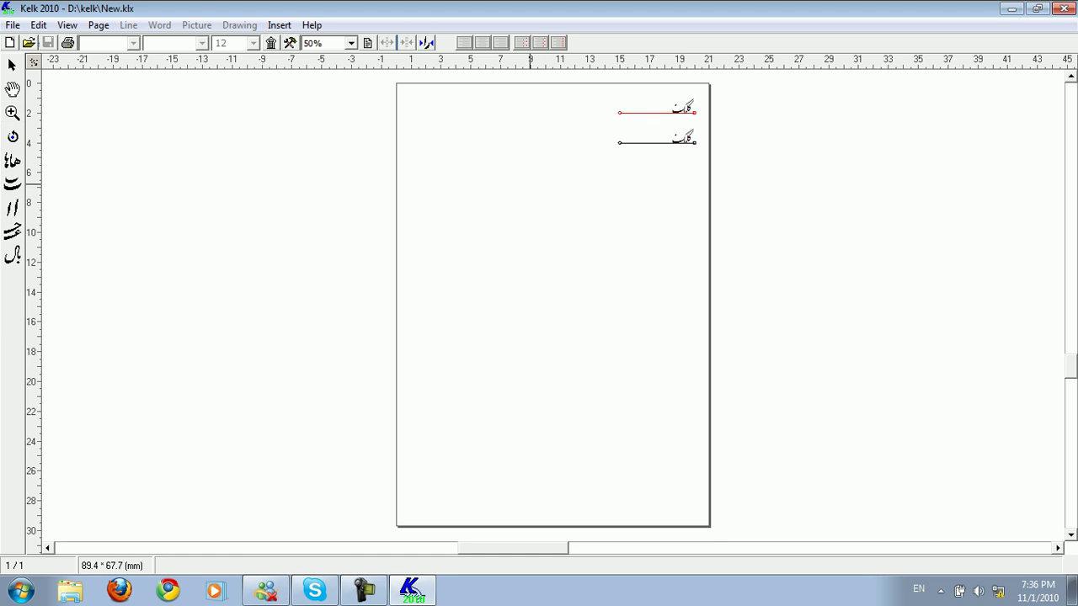
Open the properties of the upper text line on the page.
left_click_drag(554, 81, 733, 171)
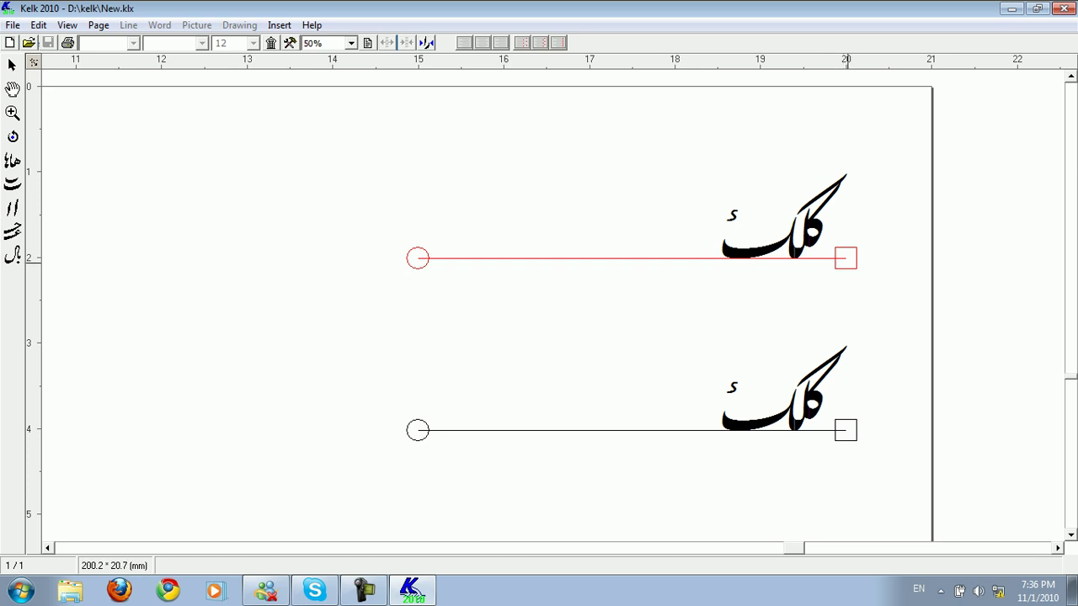
right_click(847, 263)
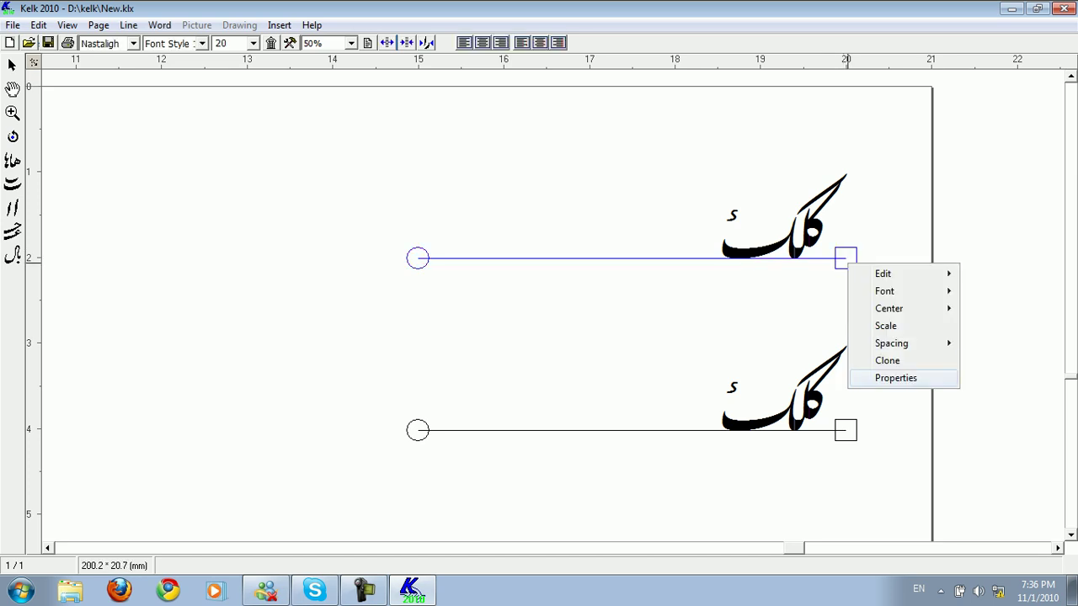
left_click(895, 378)
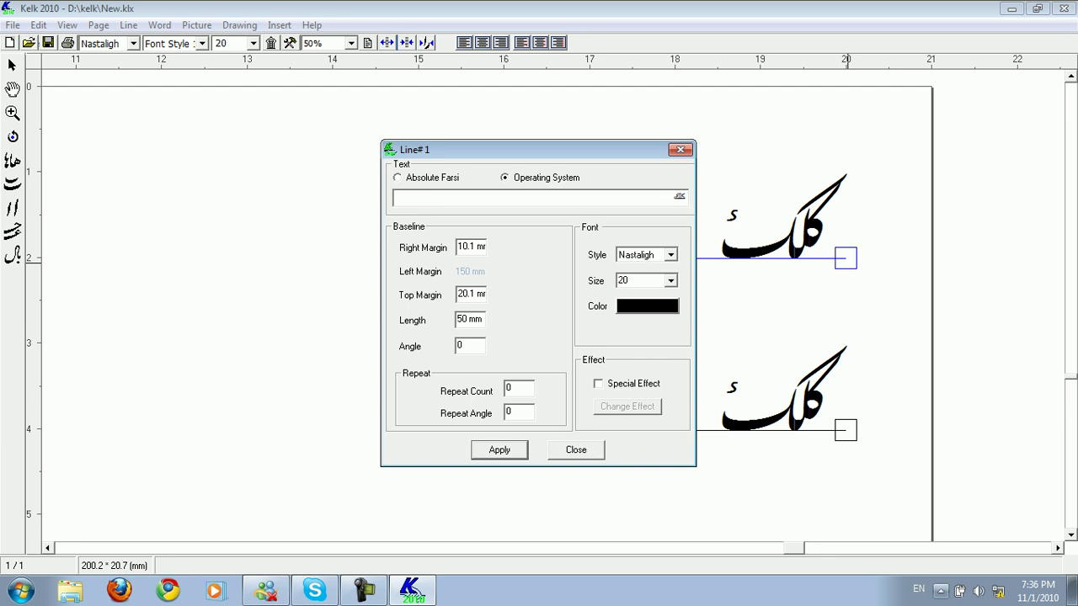
Switch the Windows input language to Urdu (Islamic Republic of Pakistan) with the Urdu keyboard layout.
left_click(919, 589)
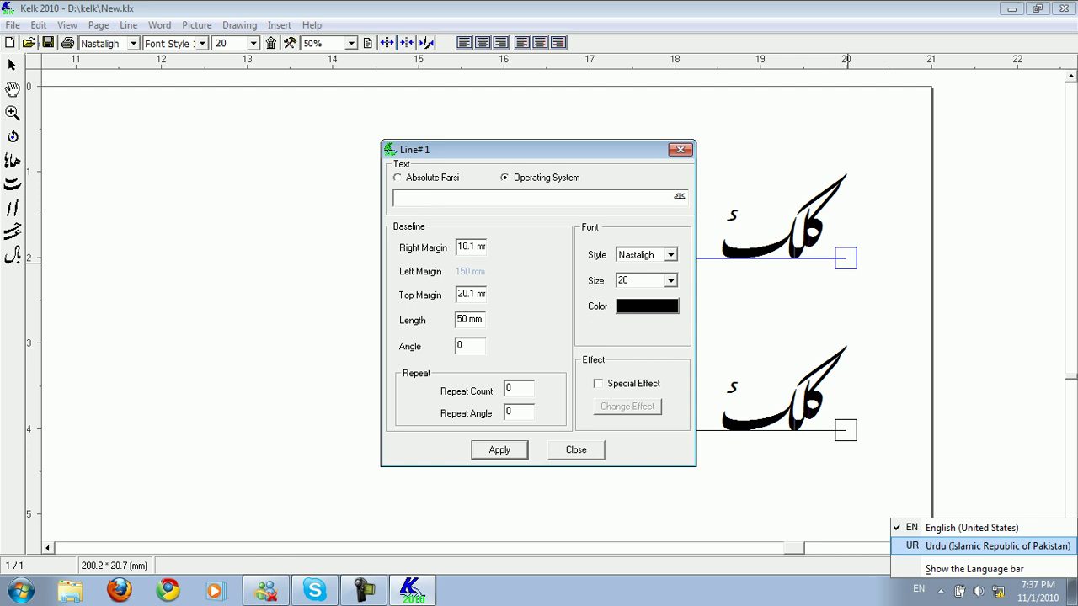
left_click(960, 543)
left_click(921, 590)
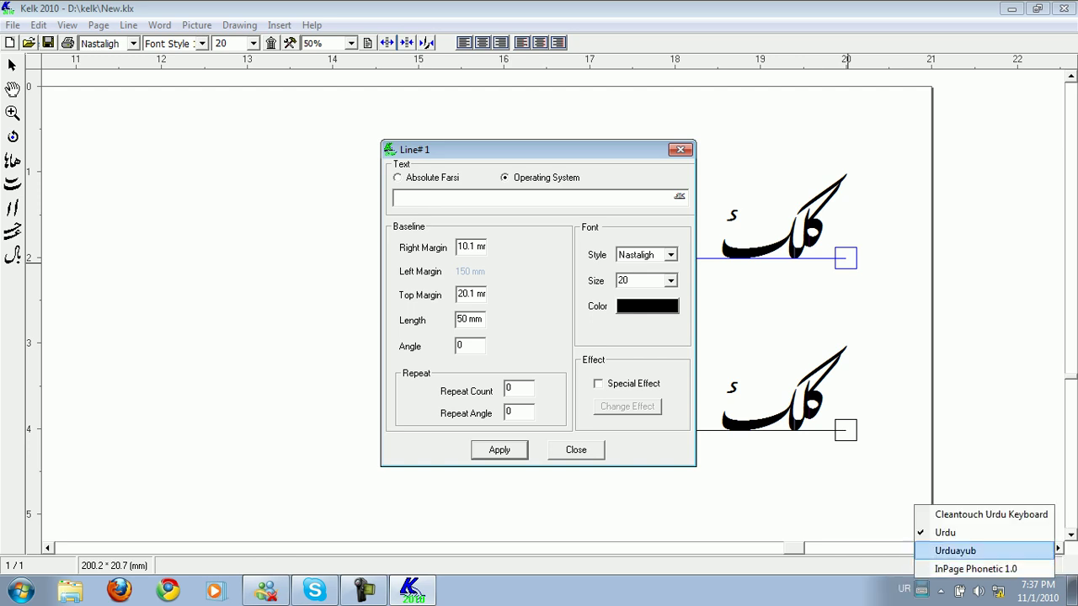
left_click(945, 532)
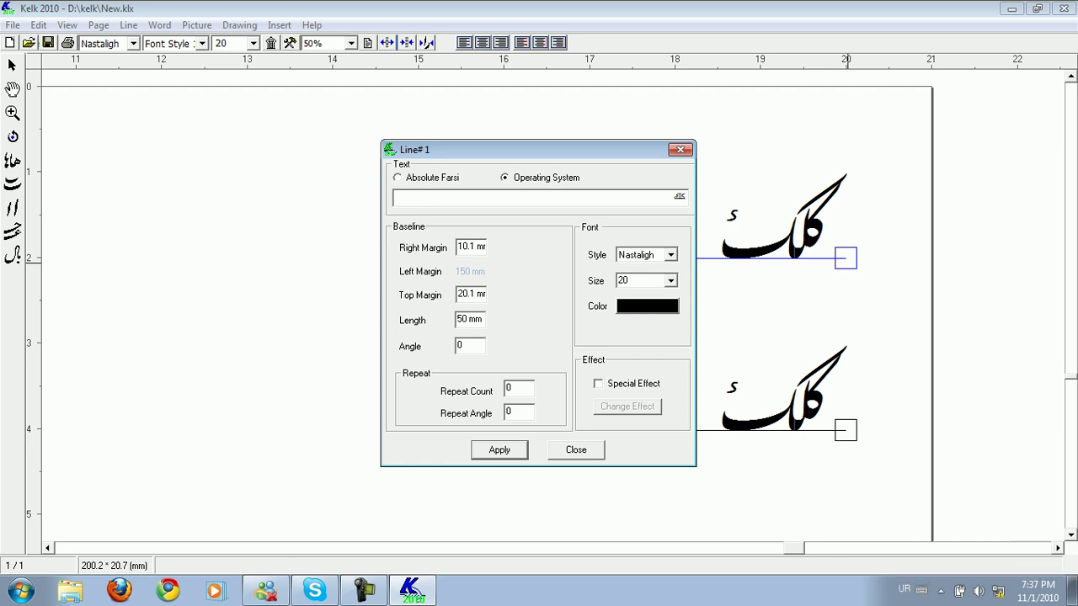
Set the line's text to "پاکستان زنده باد" in the Tuluth font style and apply it.
left_click(678, 196)
type("پاکستان زنده باد")
left_click(671, 255)
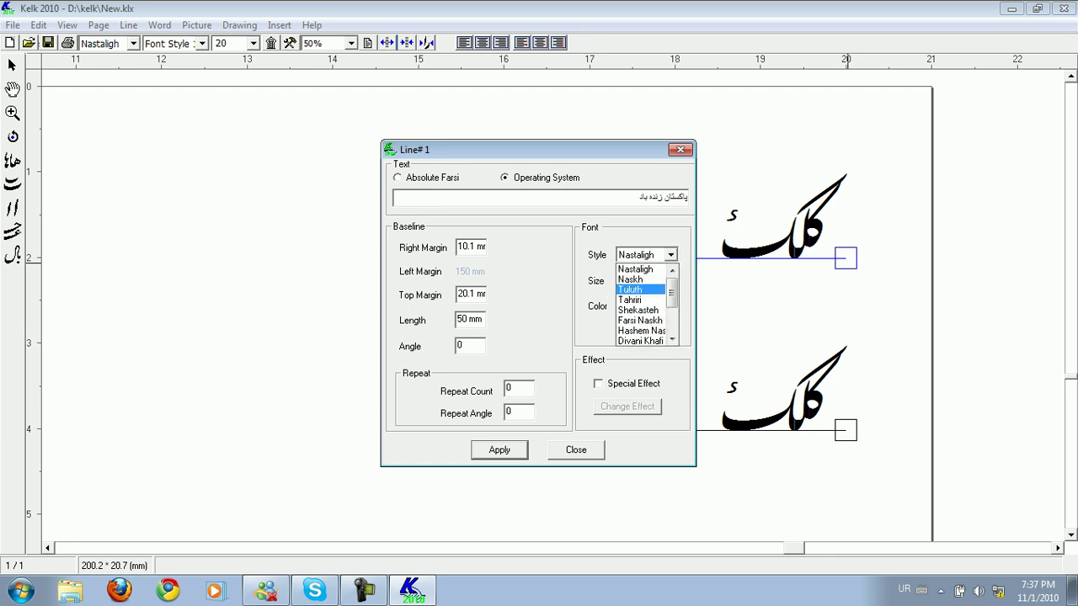
key("Return")
left_click(500, 451)
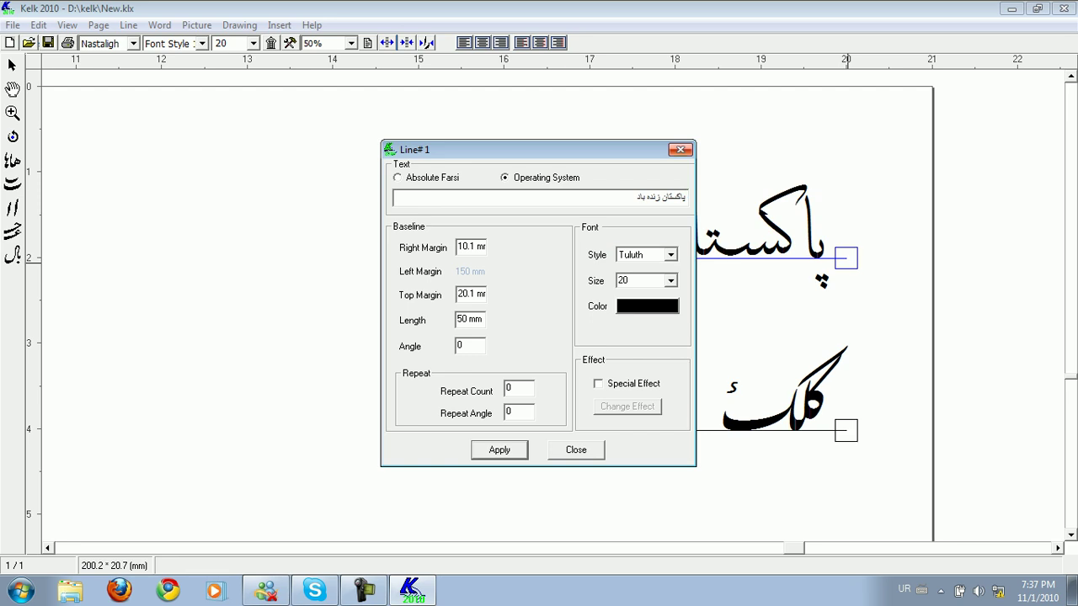
Close the upper line's properties and delete the lower text line, کلک, from the page.
left_click(680, 150)
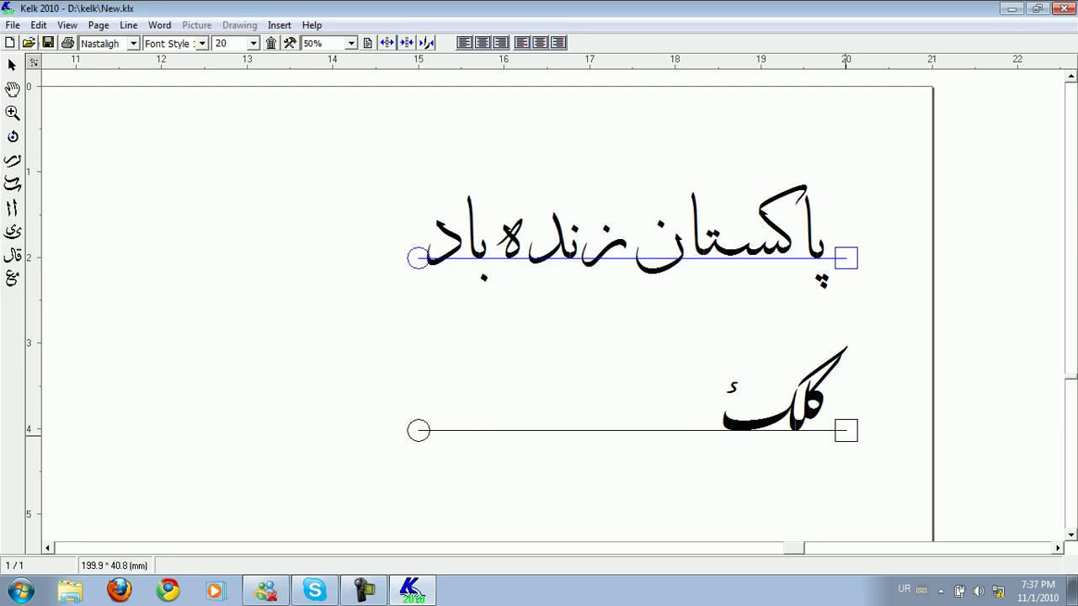
right_click(846, 435)
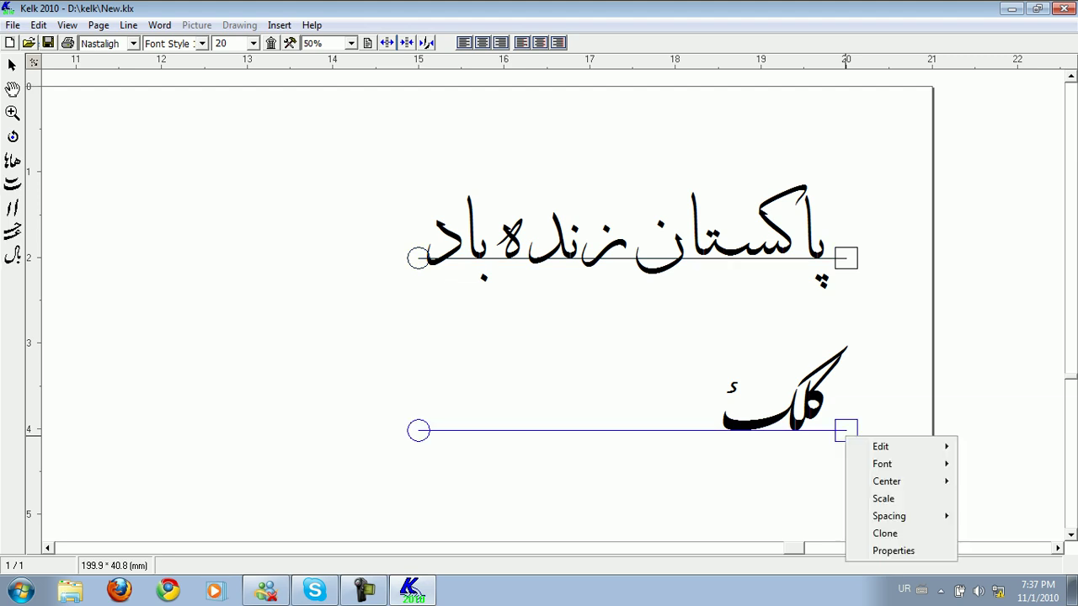
left_click(846, 429)
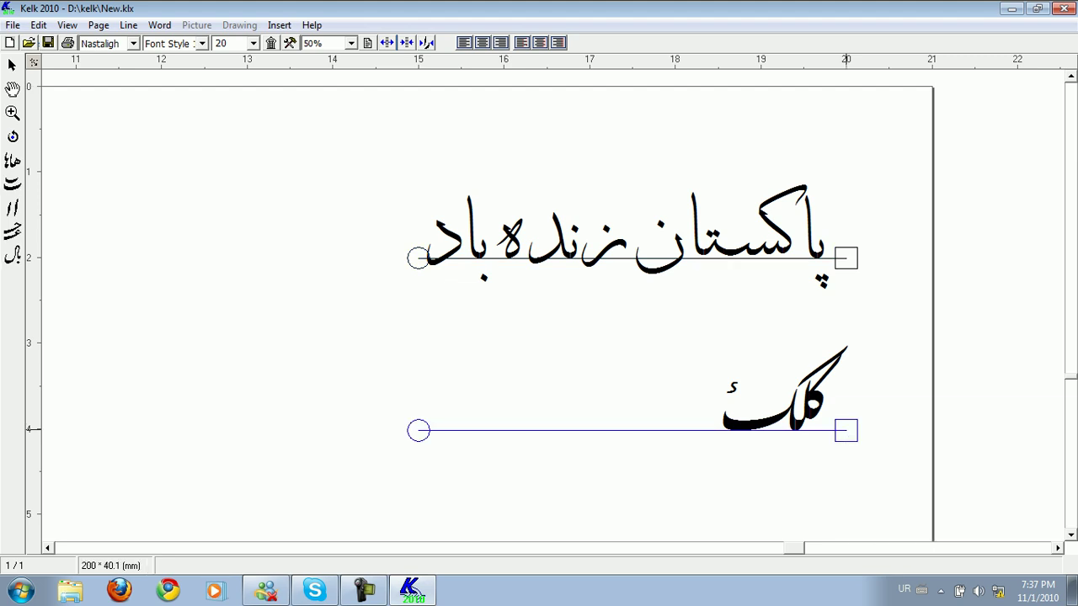
key("Delete")
key("Left")
key("Return")
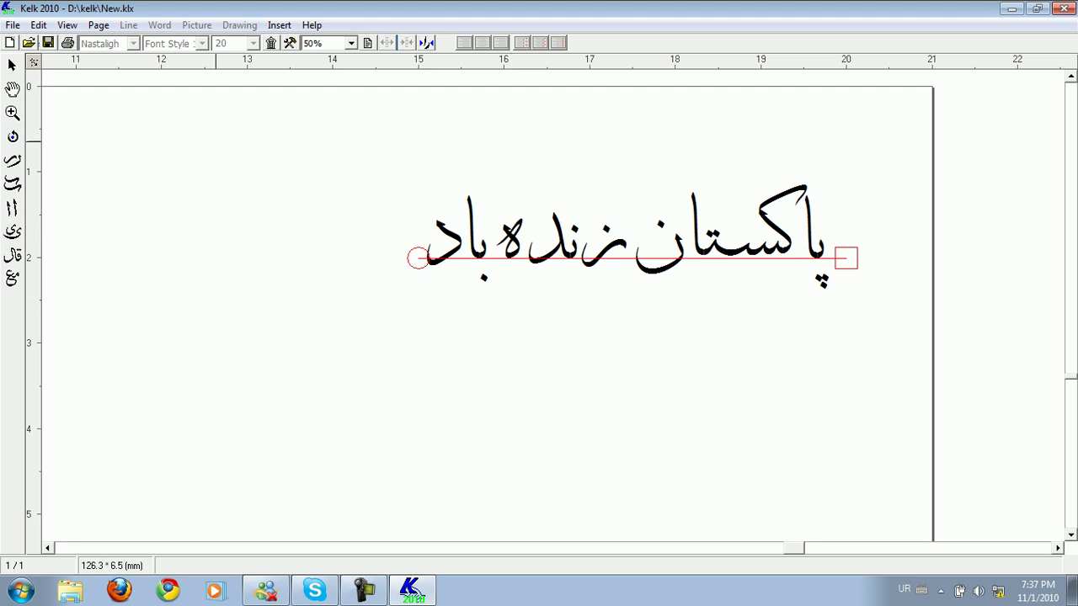
Move پا and its dots closer to the rest of پاکستان, and nudge the dots over ت slightly upward.
left_click_drag(370, 118, 883, 306)
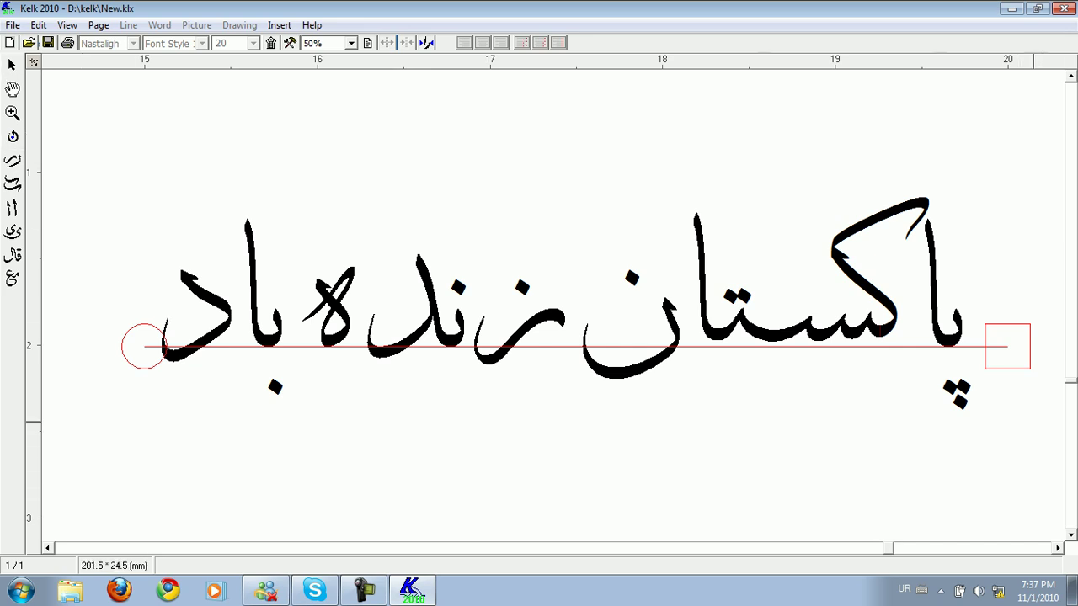
left_click(952, 392)
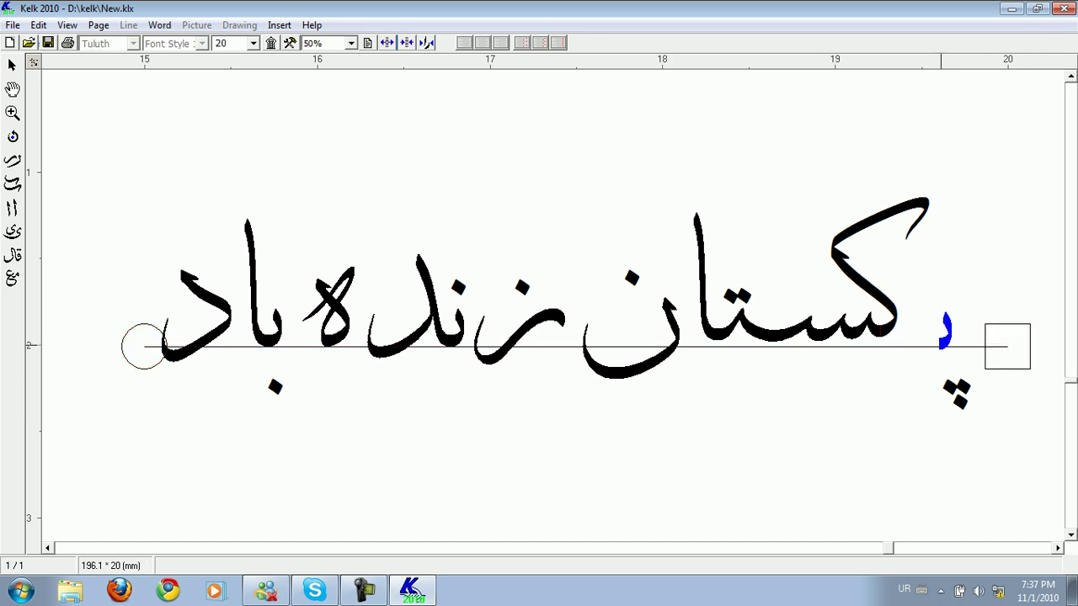
left_click_drag(951, 392, 927, 367)
left_click_drag(853, 332, 858, 334)
left_click_drag(746, 296, 741, 285)
Try placing the letter ن above the alef of پاکستان, with ز directly beside the word on the baseline.
left_click_drag(558, 240, 760, 255)
left_click_drag(588, 233, 459, 421)
left_click_drag(484, 364, 623, 345)
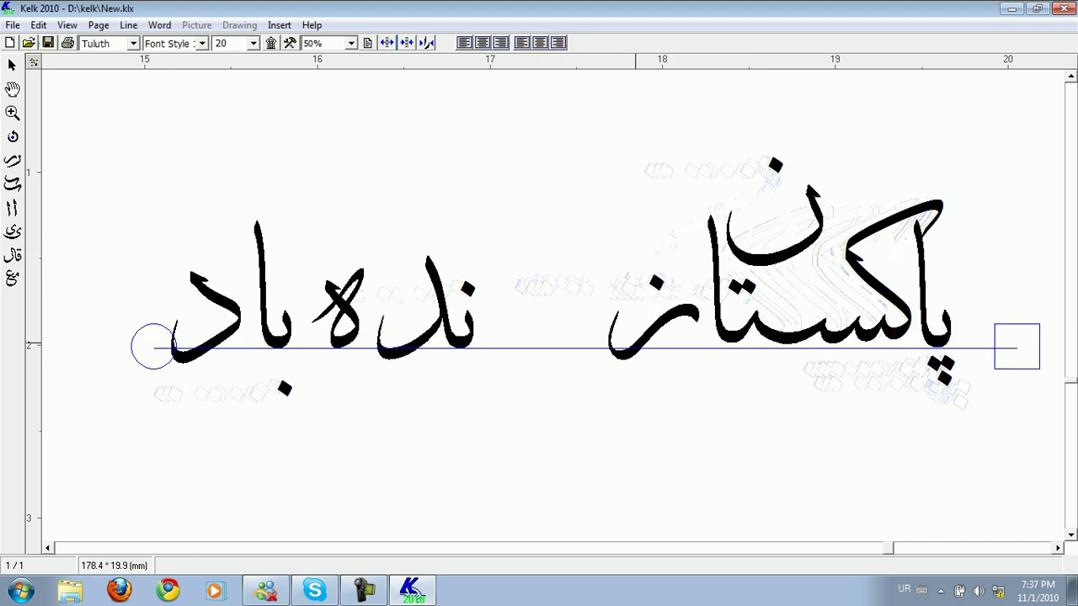
Return the letters ن and ز with their dots to their places on the baseline between پاکستا and نده.
left_click_drag(565, 249, 726, 404)
left_click_drag(694, 306, 566, 318)
left_click_drag(717, 266, 836, 125)
left_click_drag(781, 249, 671, 317)
left_click_drag(717, 127, 840, 271)
left_click_drag(773, 257, 635, 347)
left_click(665, 373)
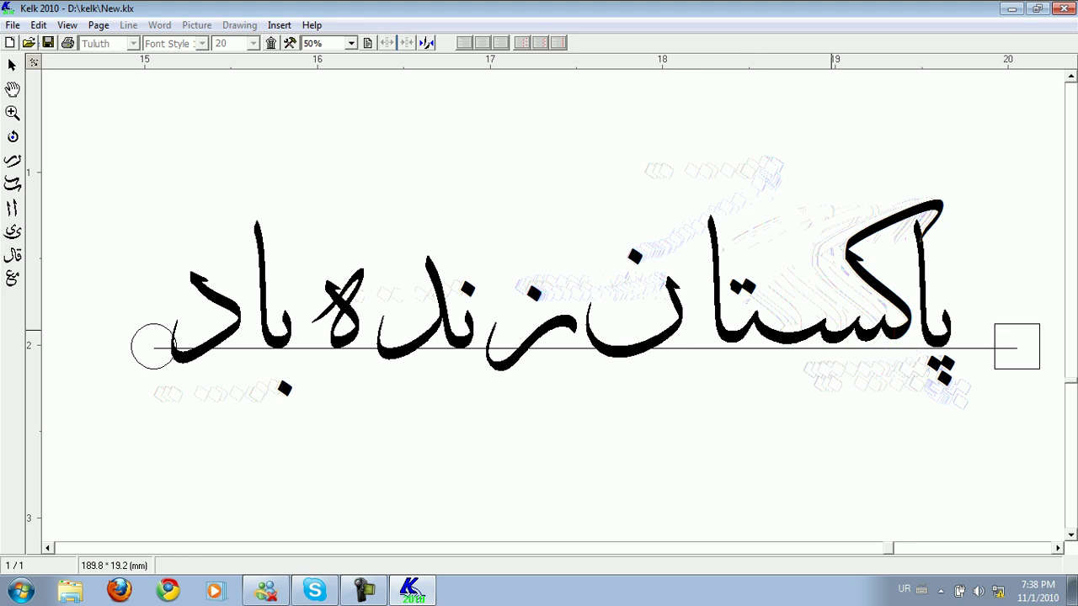
Browse the other shapes available for the joined letters کستا.
left_click(828, 335)
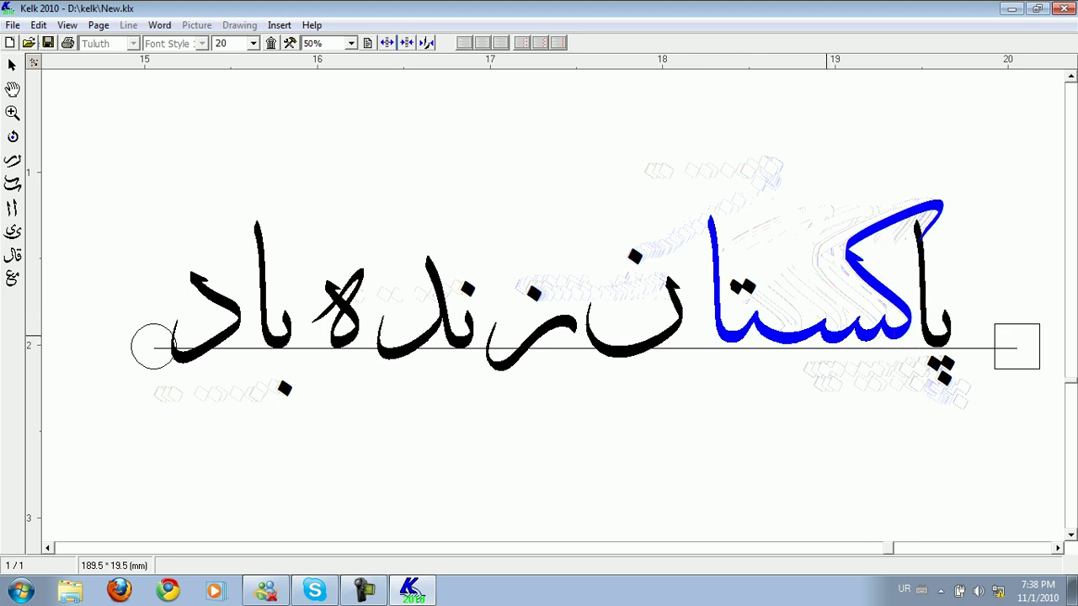
right_click(828, 336)
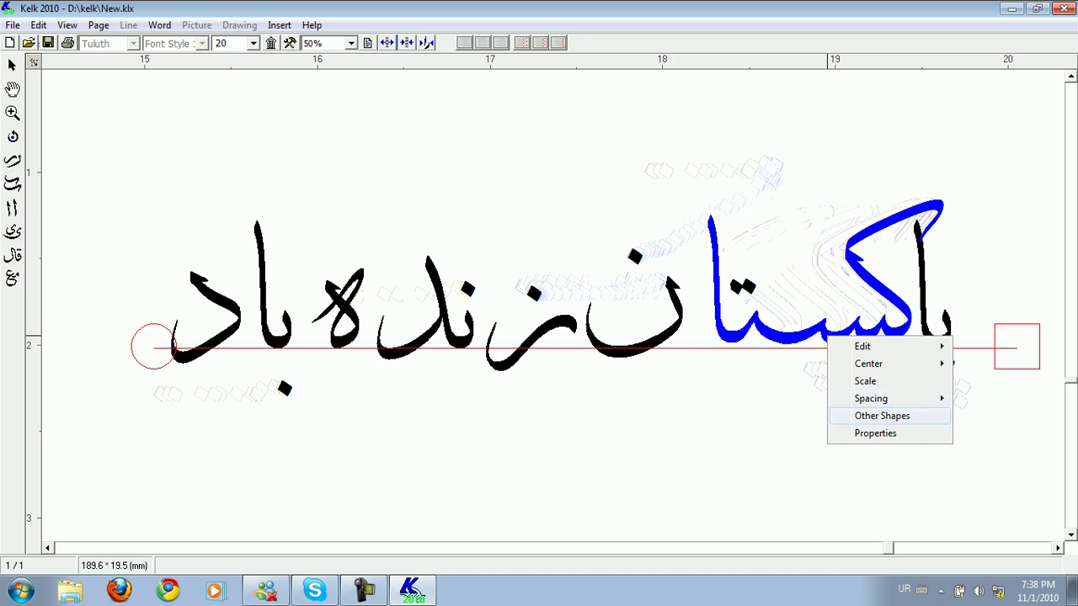
left_click(881, 416)
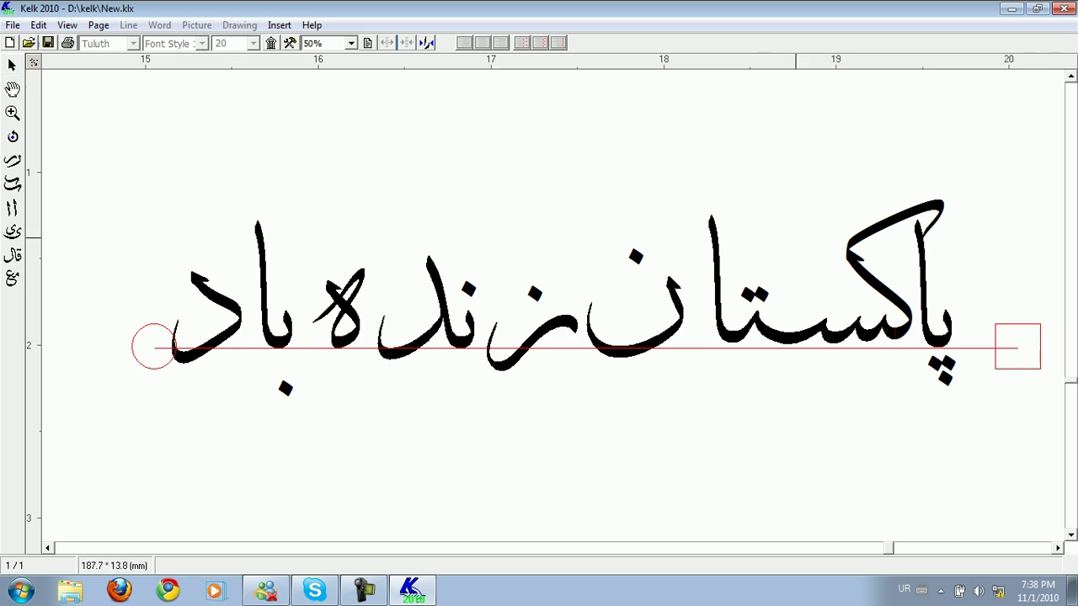
left_click(11, 90)
left_click_drag(584, 229, 555, 269)
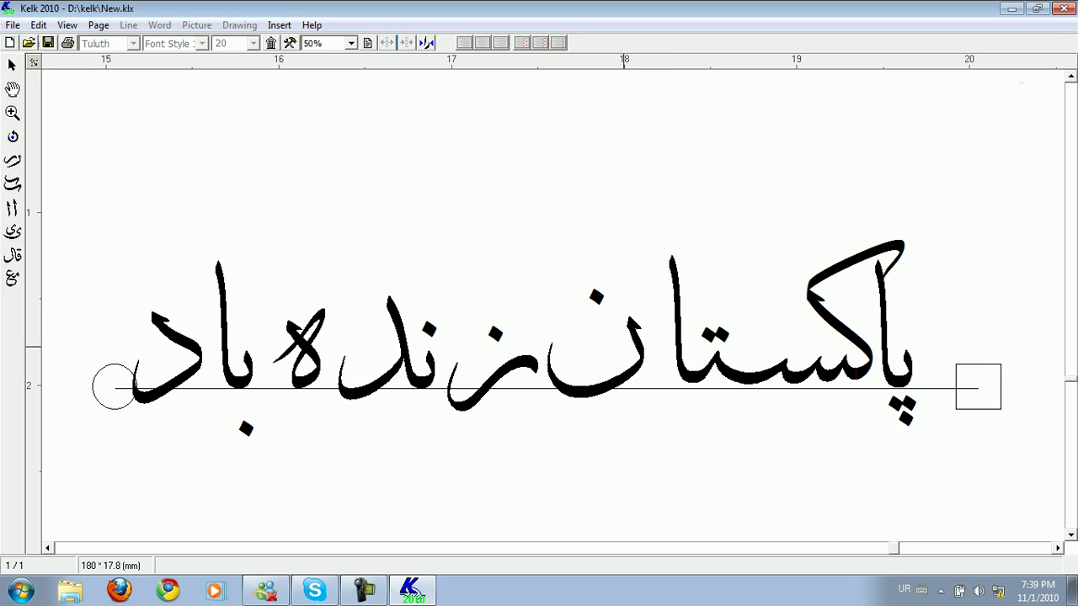
Try an alternate shape for the letter ن at the end of پاکستان and undo it.
left_click(615, 384)
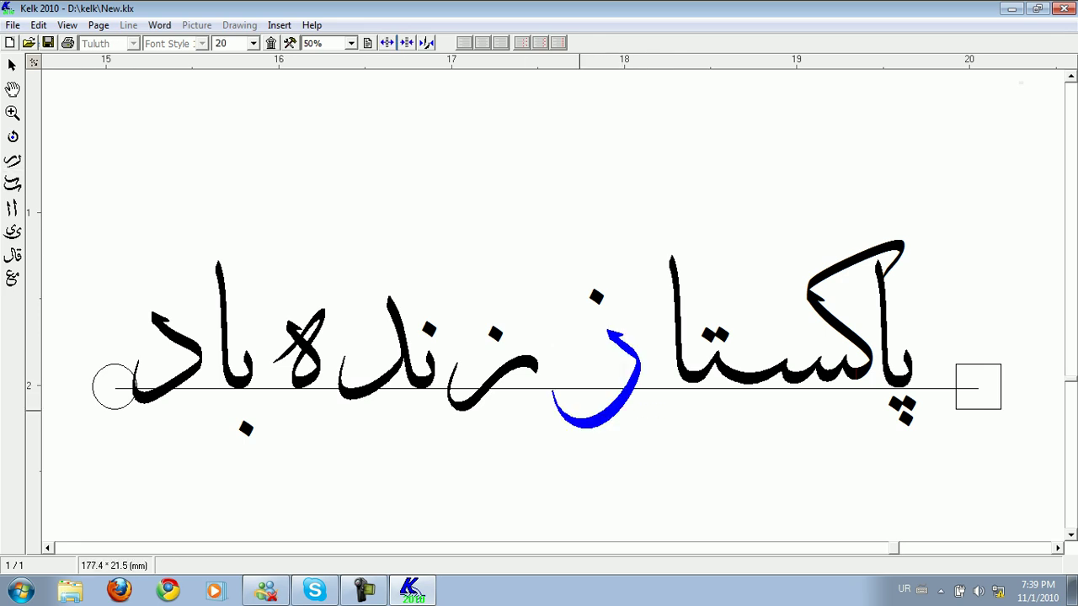
left_click_drag(595, 423, 473, 358)
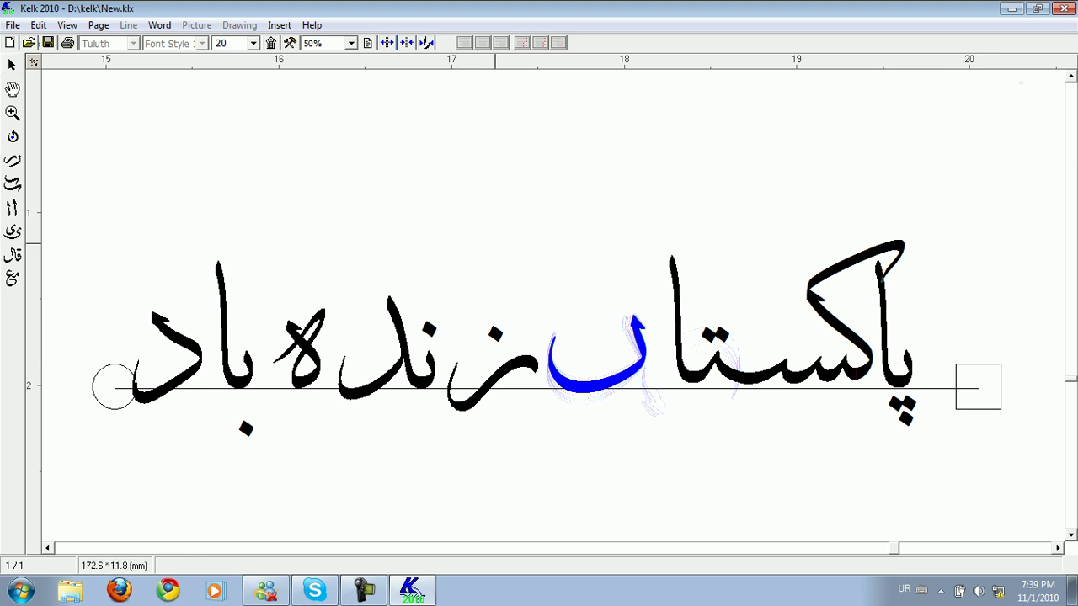
left_click(524, 251)
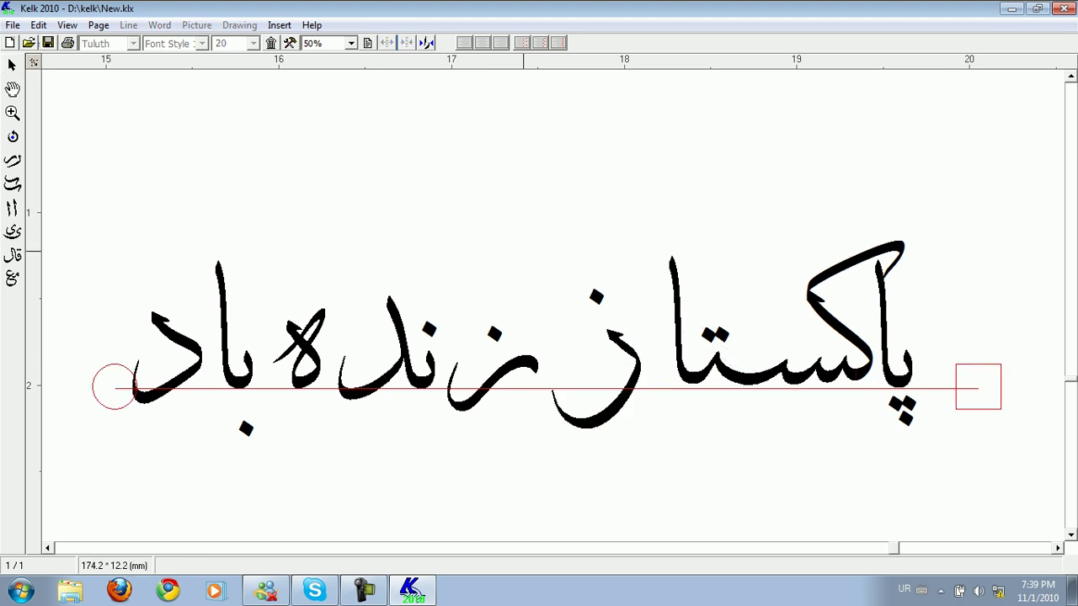
key("ctrl+z")
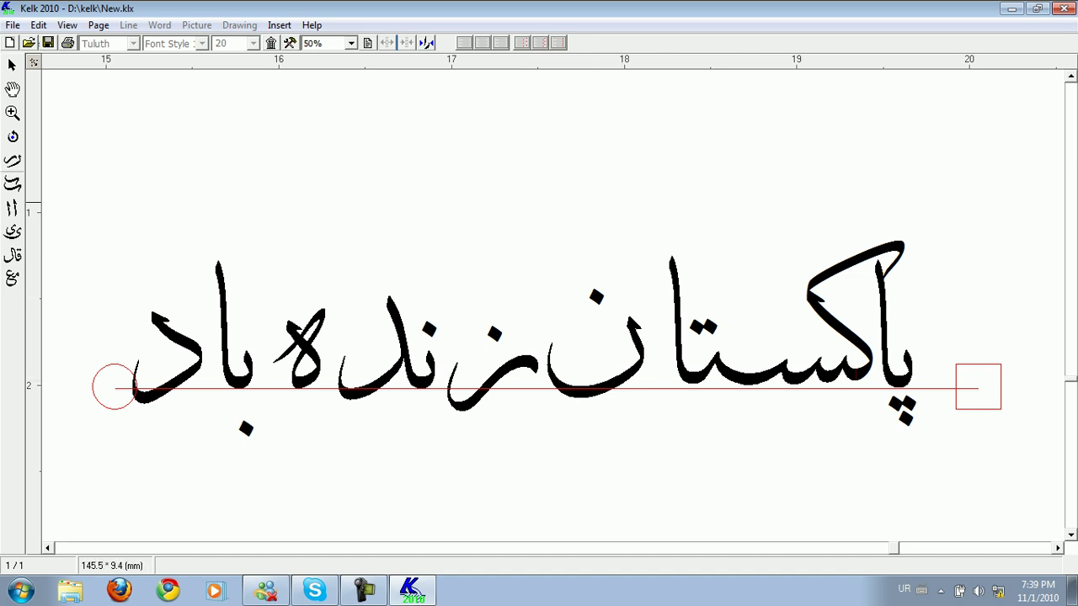
Check the list of alternative combinations for کستا and close it without choosing one.
left_click(728, 375)
right_click(729, 378)
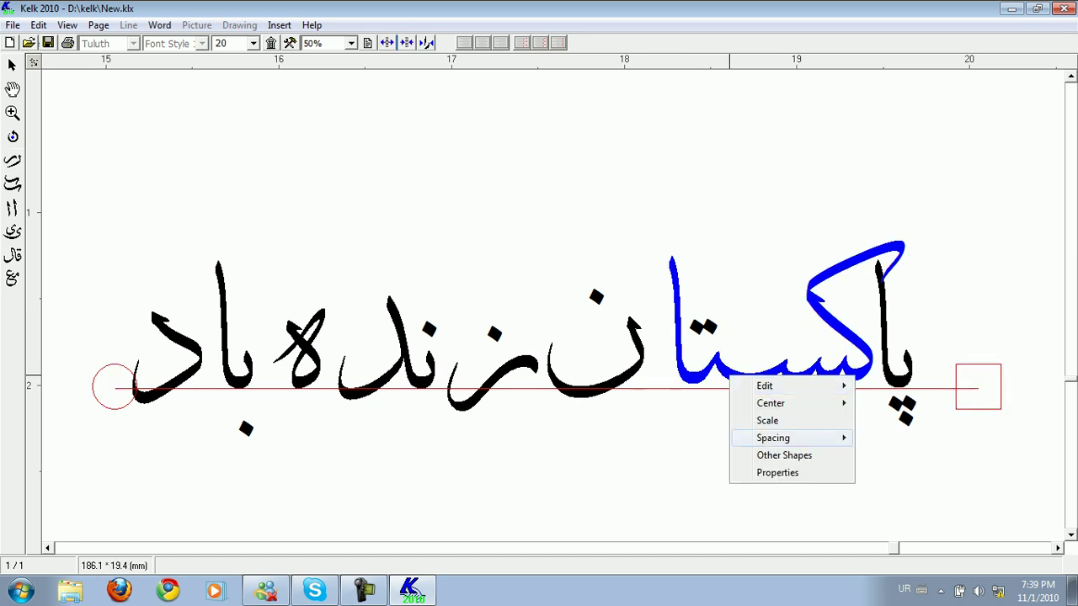
left_click(784, 454)
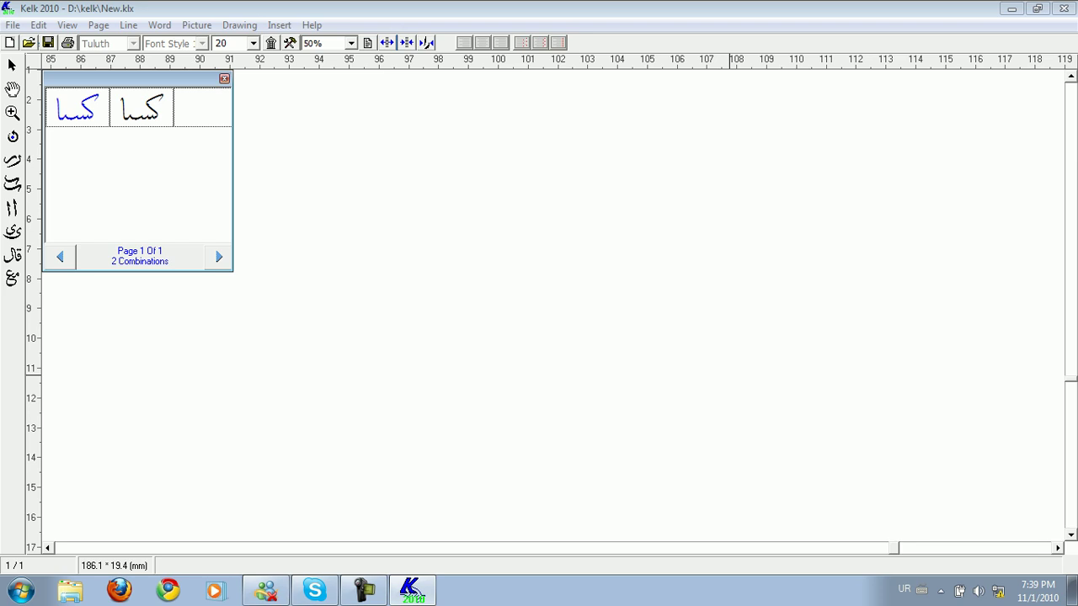
left_click(224, 79)
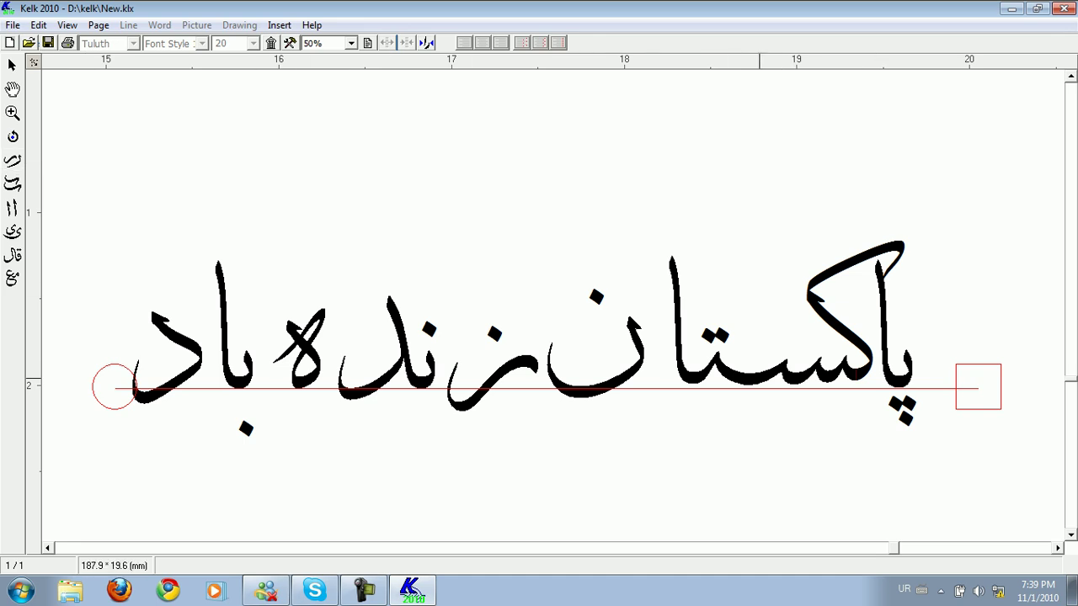
Cycle the end of کستا and the letter ن through their alternate shapes and back to the original forms.
left_click(751, 379)
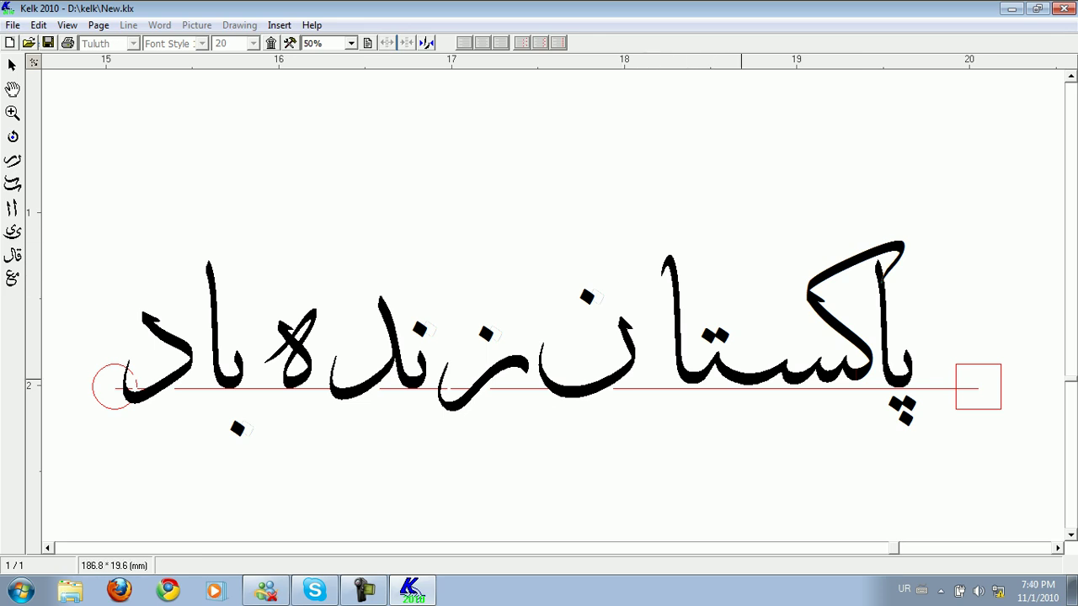
left_click(741, 378)
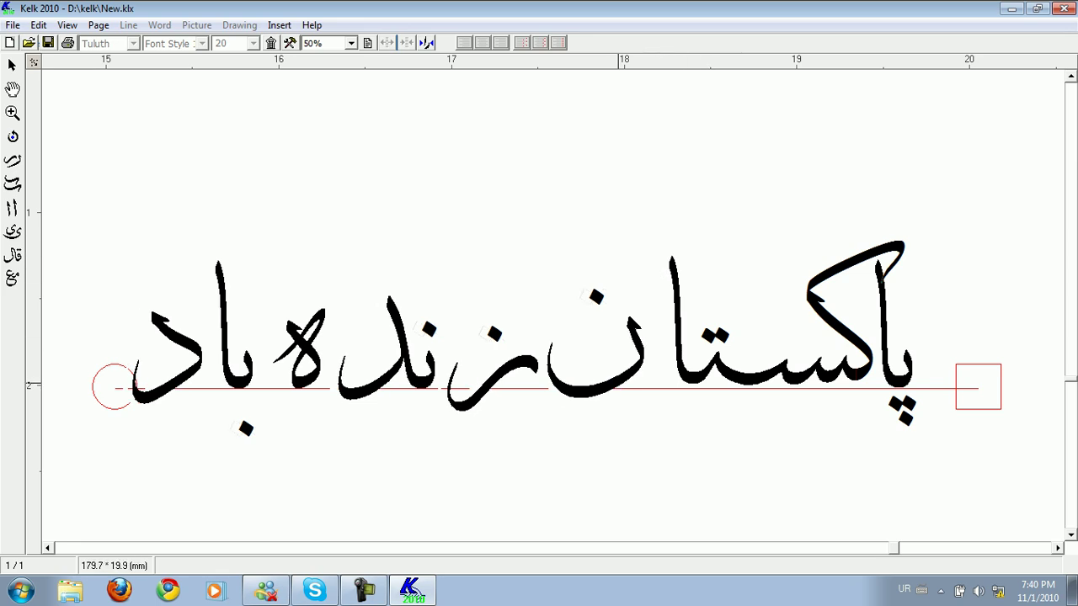
left_click(614, 379)
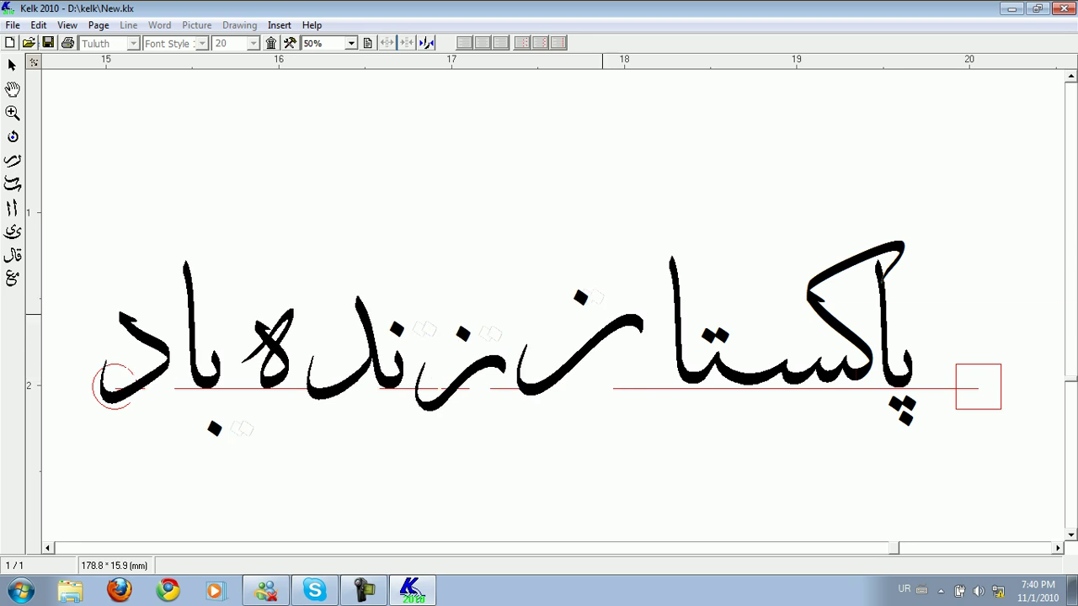
left_click(567, 366)
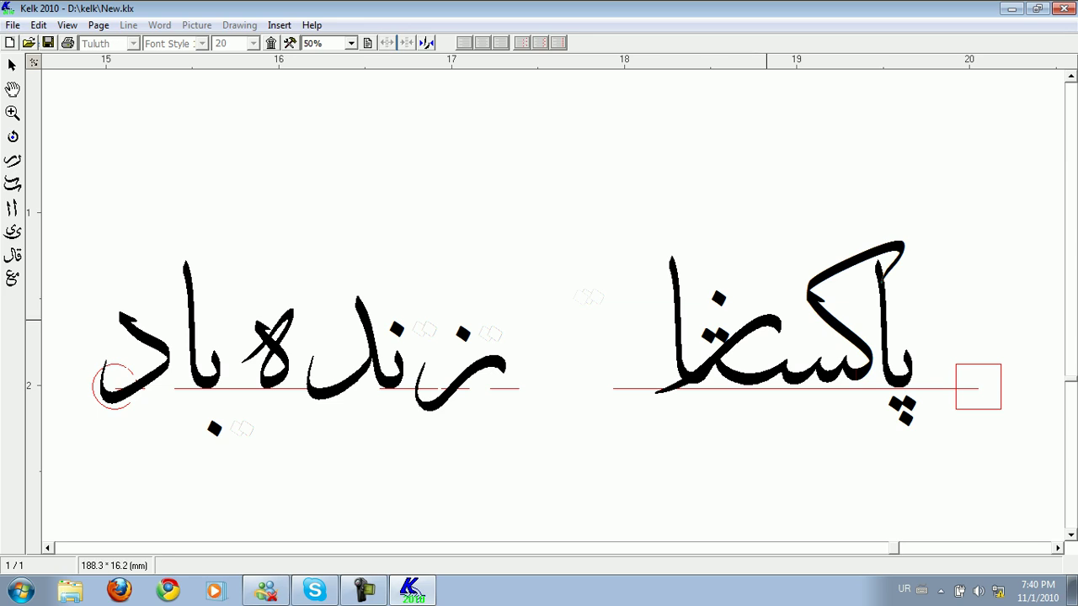
left_click(767, 319)
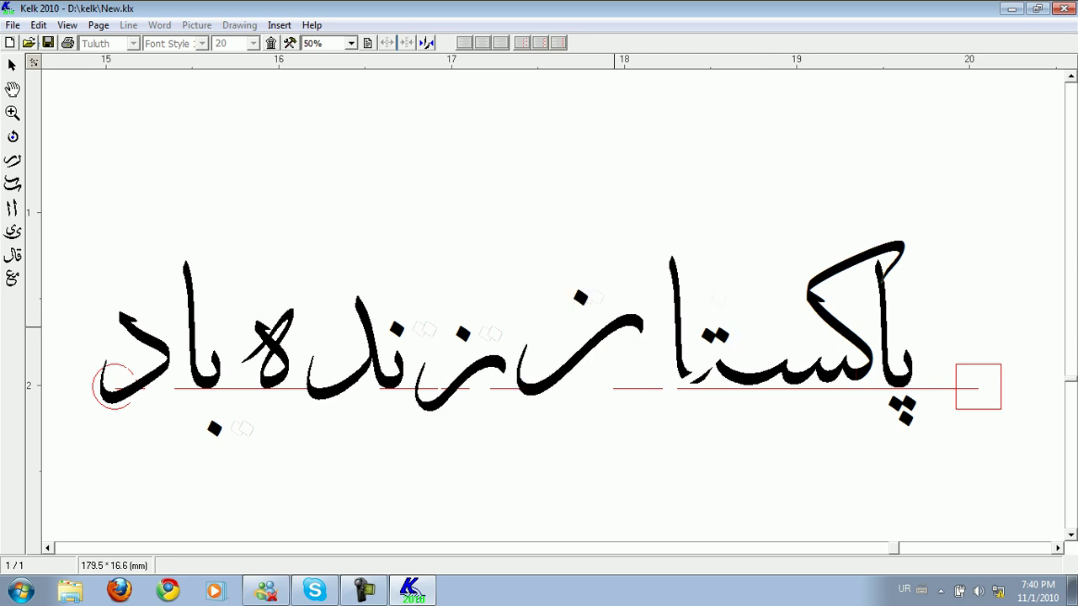
left_click(612, 327)
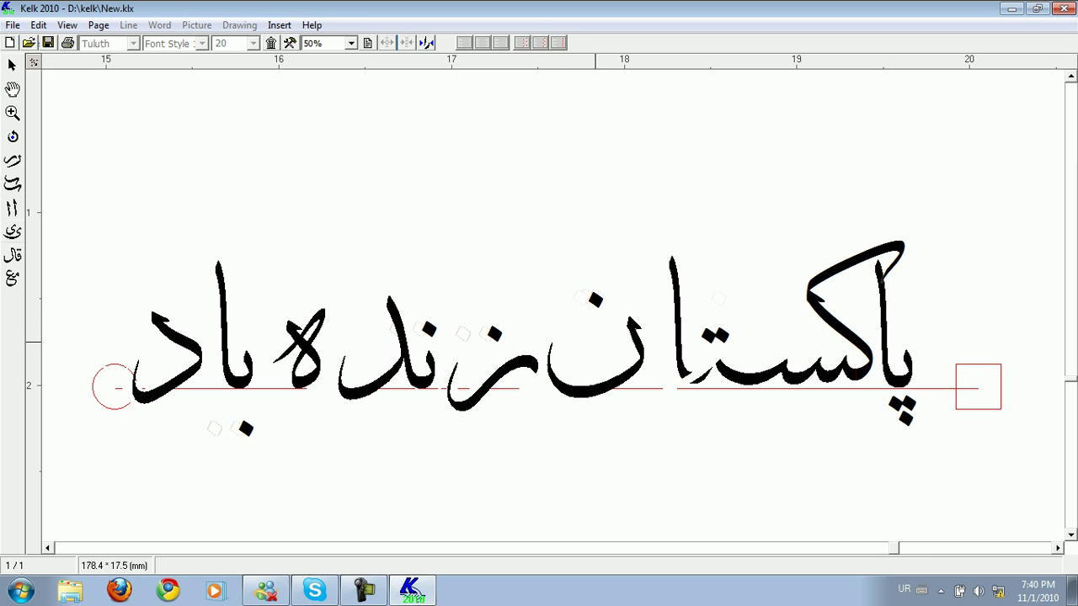
Stretch the connecting stroke between س and ت in پاکستان, adjusting it longer and shorter to a moderate extension.
left_click(754, 381)
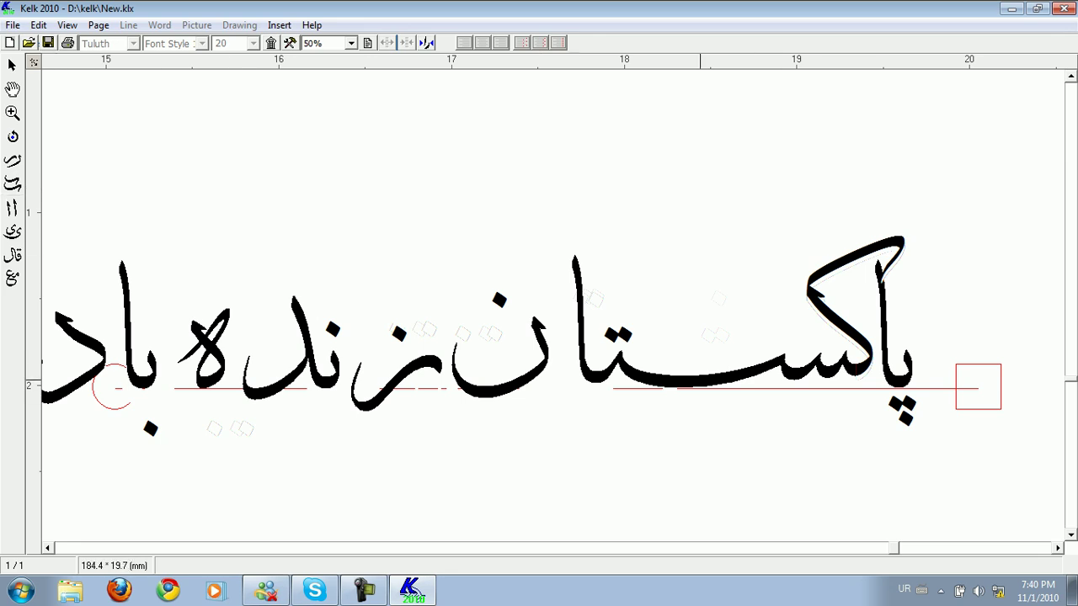
left_click(700, 381)
left_click(698, 380)
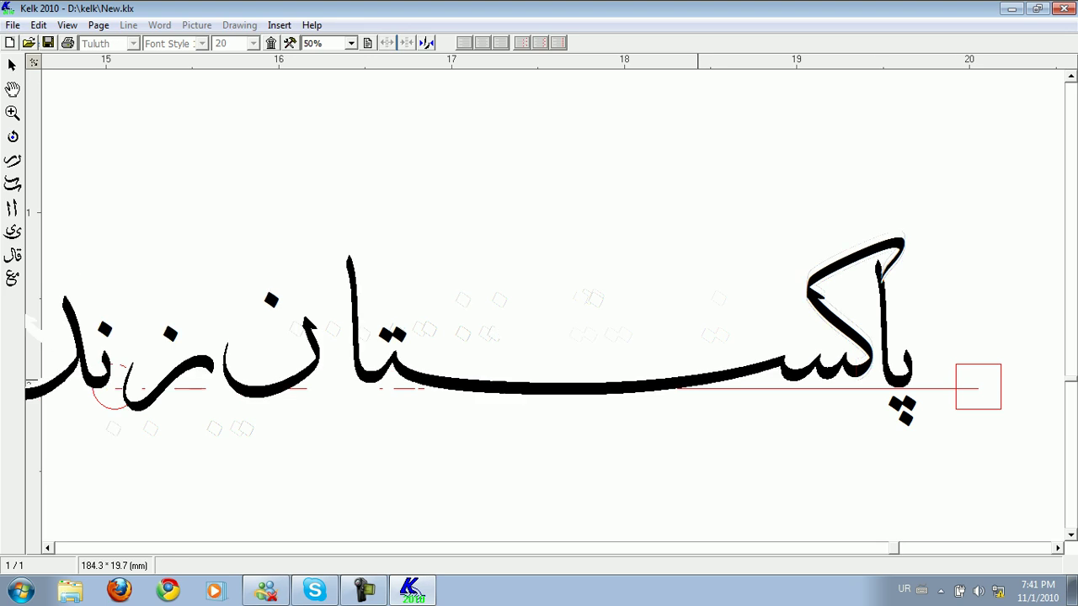
right_click(699, 381)
right_click(699, 380)
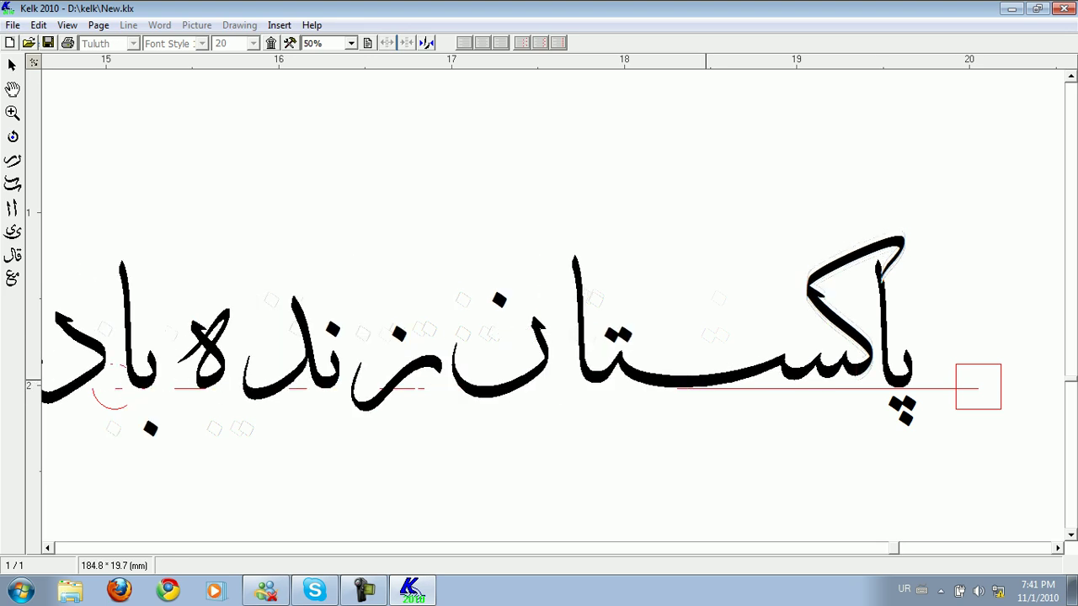
right_click(706, 381)
right_click(706, 380)
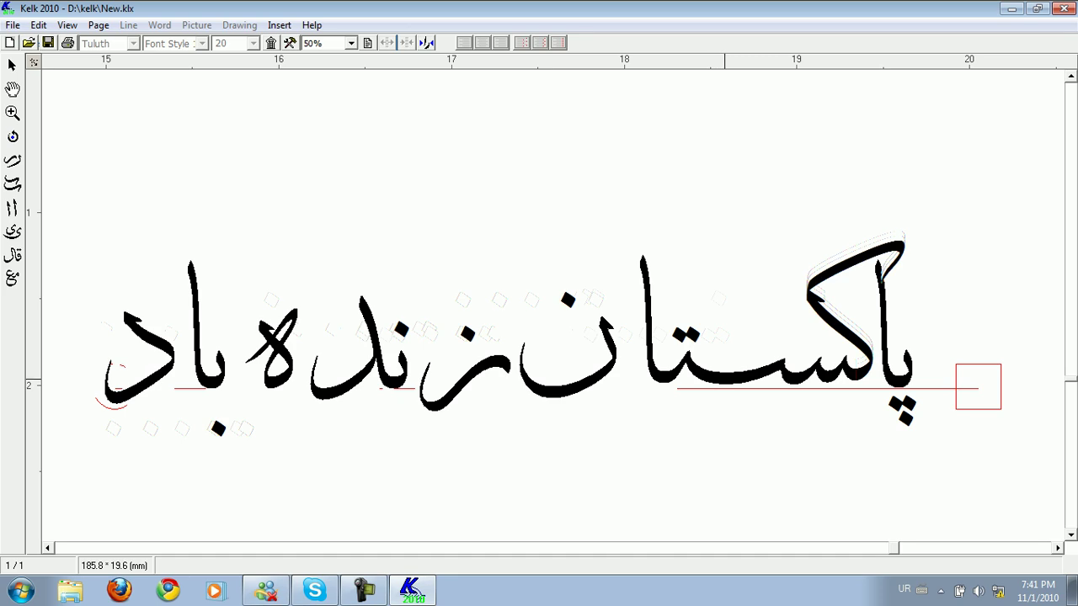
left_click(724, 380)
left_click(722, 380)
left_click(721, 380)
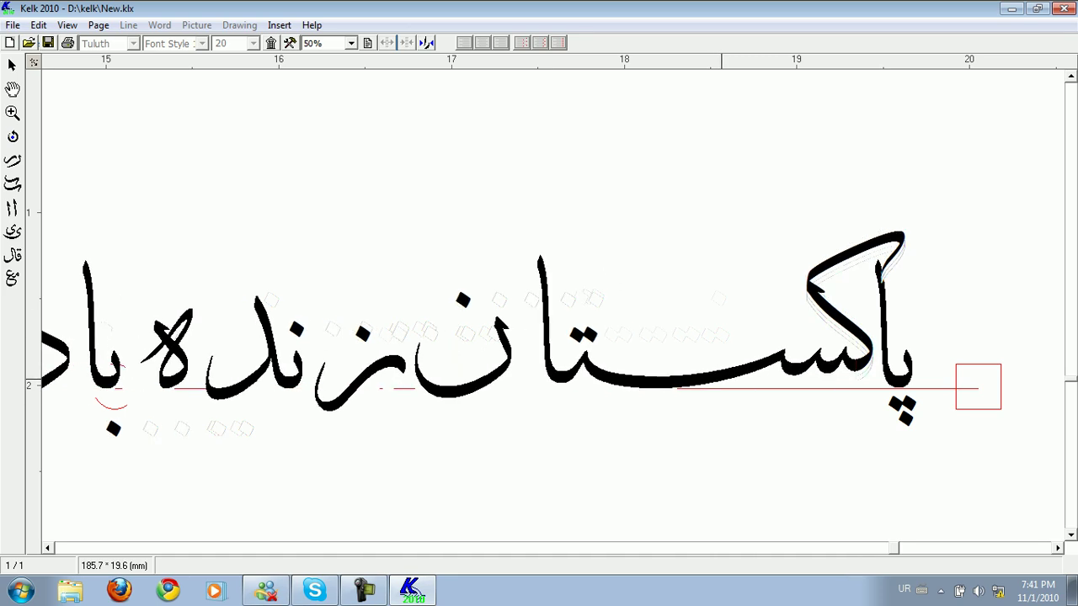
right_click(720, 379)
right_click(718, 380)
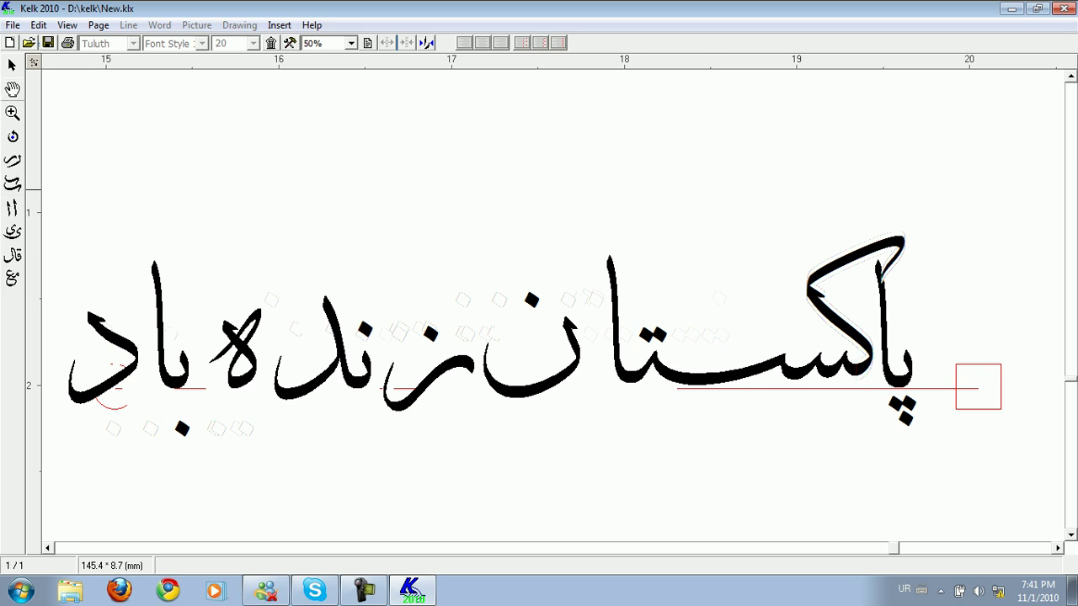
Move the letter ن with its dot above the stretched تا of پاکستان, and slightly nudge the dots under پ.
left_click_drag(441, 257, 591, 399)
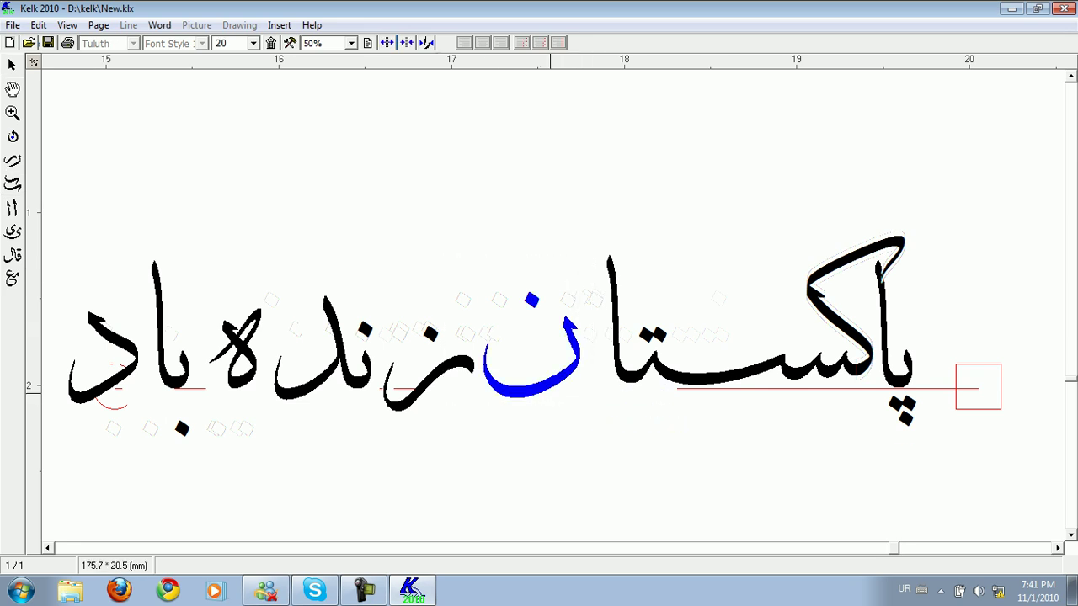
left_click_drag(575, 345, 707, 243)
left_click(765, 223)
left_click_drag(959, 456, 829, 253)
left_click_drag(884, 335, 886, 334)
left_click(904, 293)
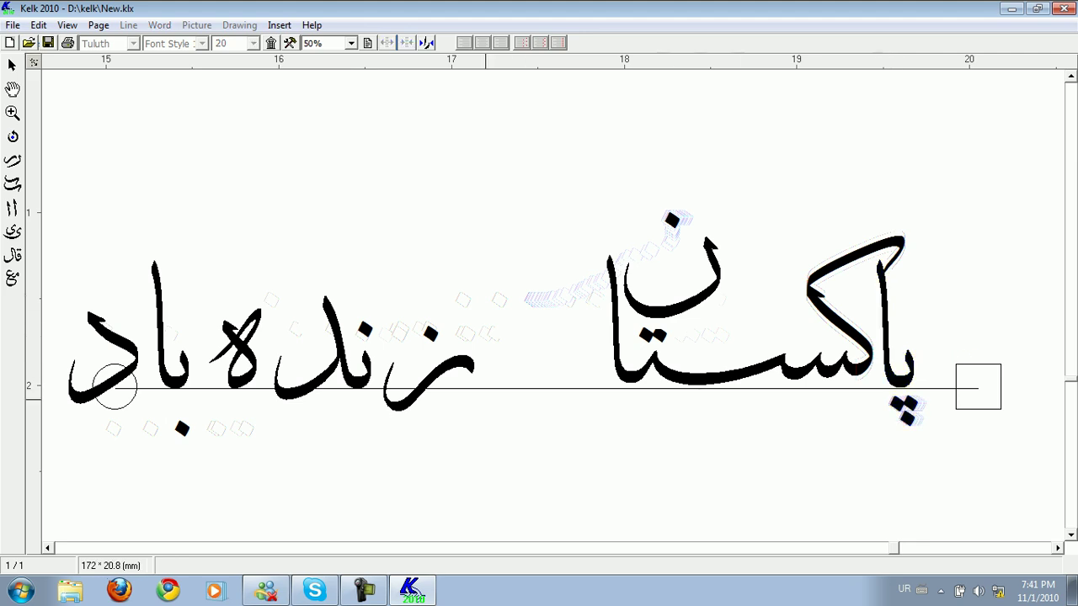
Change the ز of زنده to its alternate shape with a long, straight, tapering tail.
left_click_drag(516, 288, 378, 440)
left_click(507, 263)
left_click(457, 364)
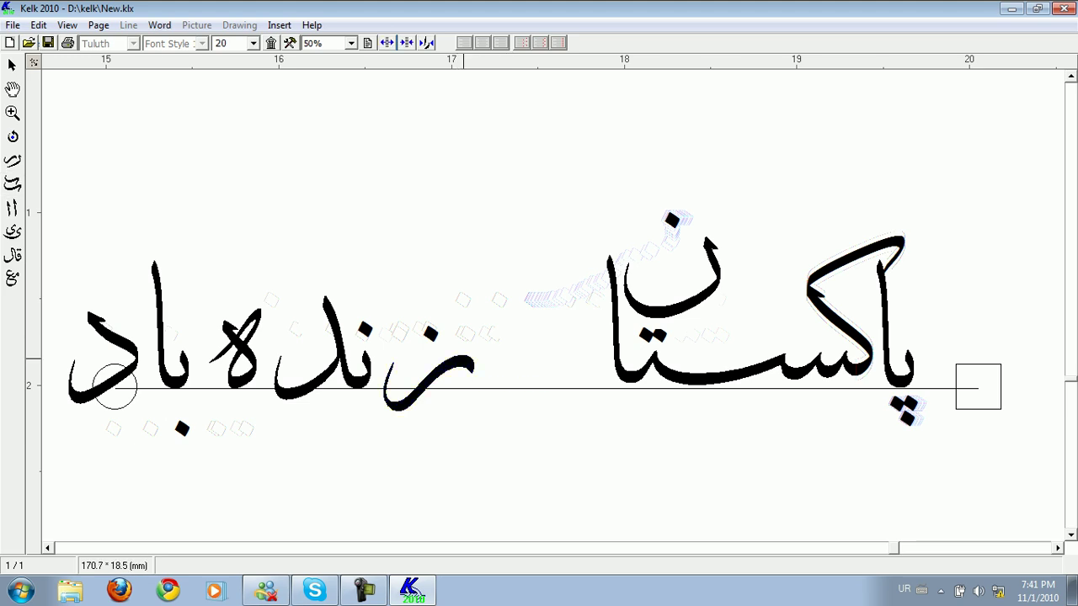
double_click(463, 359)
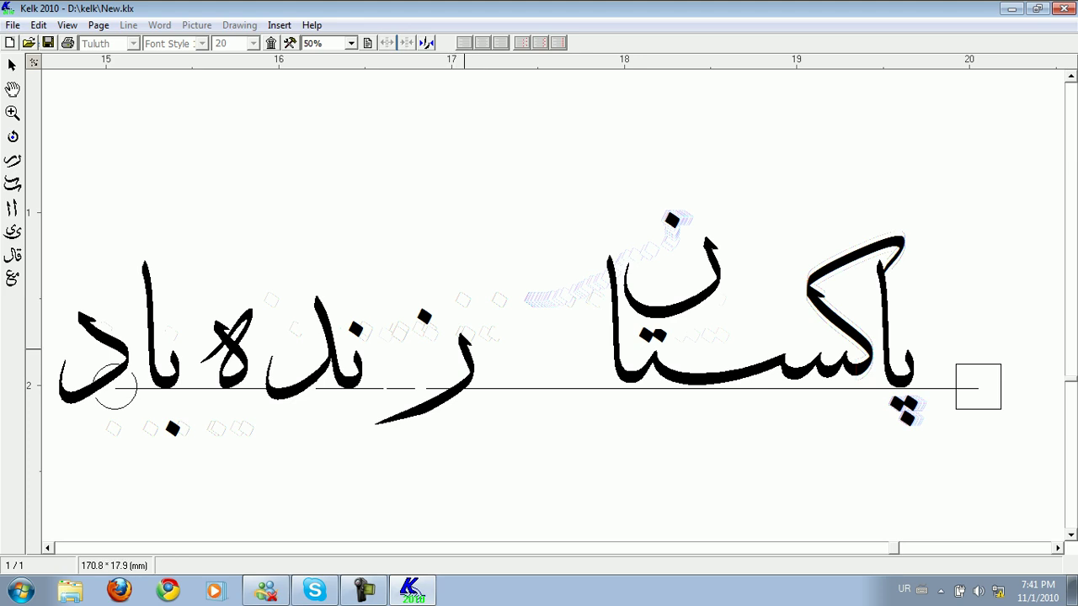
Change the ز of زنده to its form with a hooked head and upturned tail, and move it against the last ا of پاکستان.
double_click(463, 350)
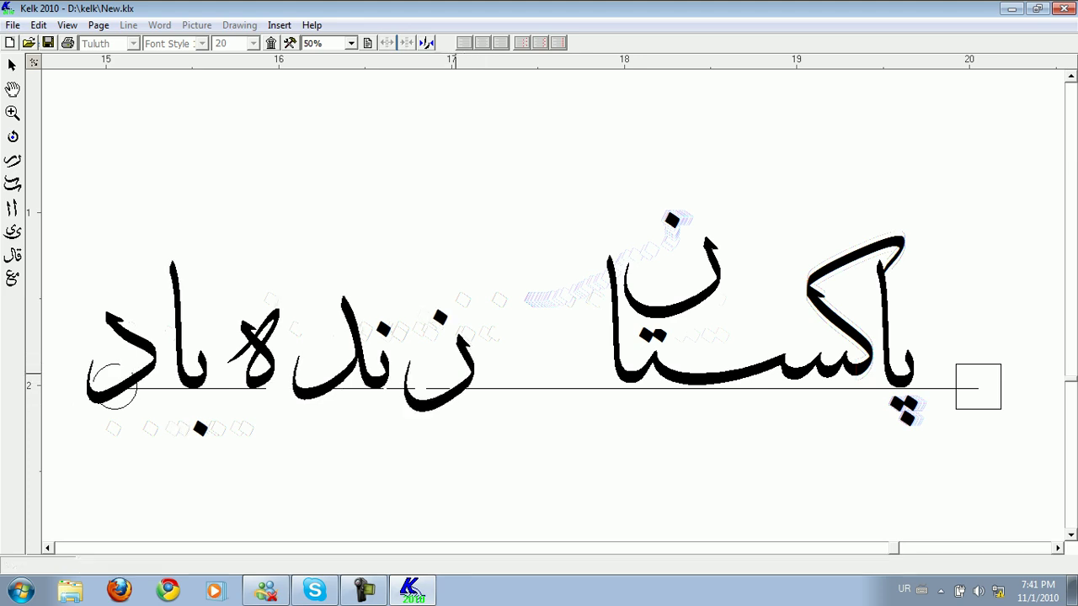
double_click(465, 359)
double_click(468, 356)
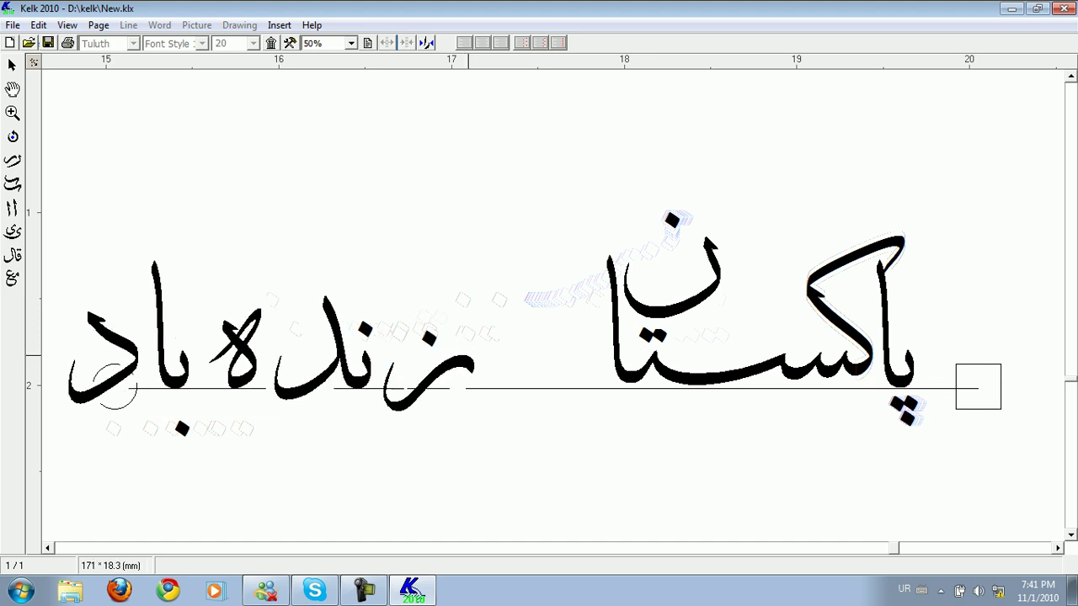
left_click_drag(431, 341, 369, 441)
left_click_drag(474, 385, 605, 385)
left_click(431, 409)
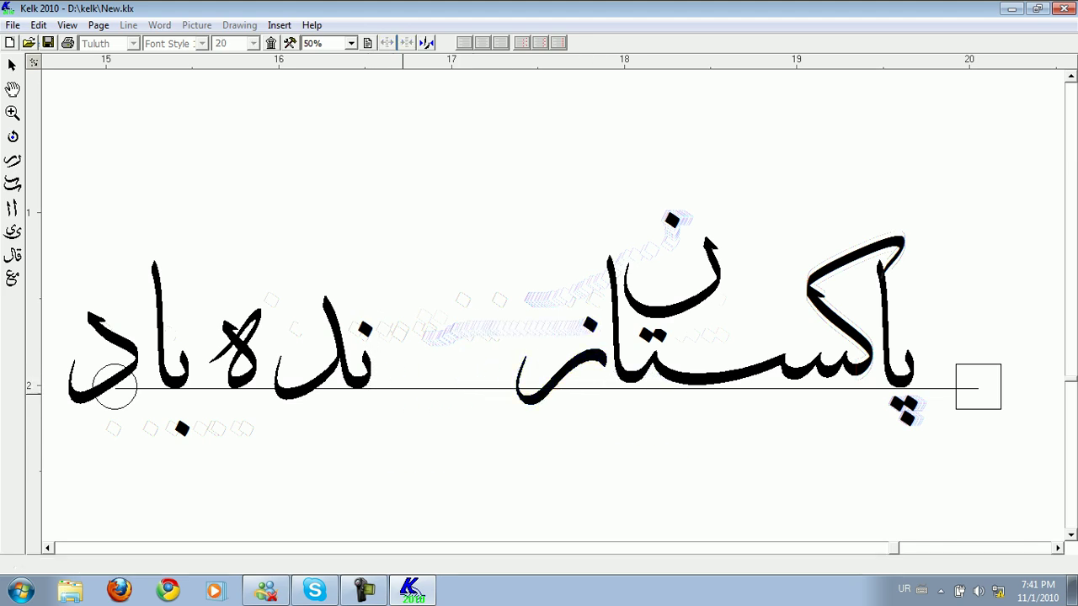
Try the alternate shape of ند with a long tapering tail, and undo it.
left_click_drag(406, 257, 264, 448)
left_click(355, 390)
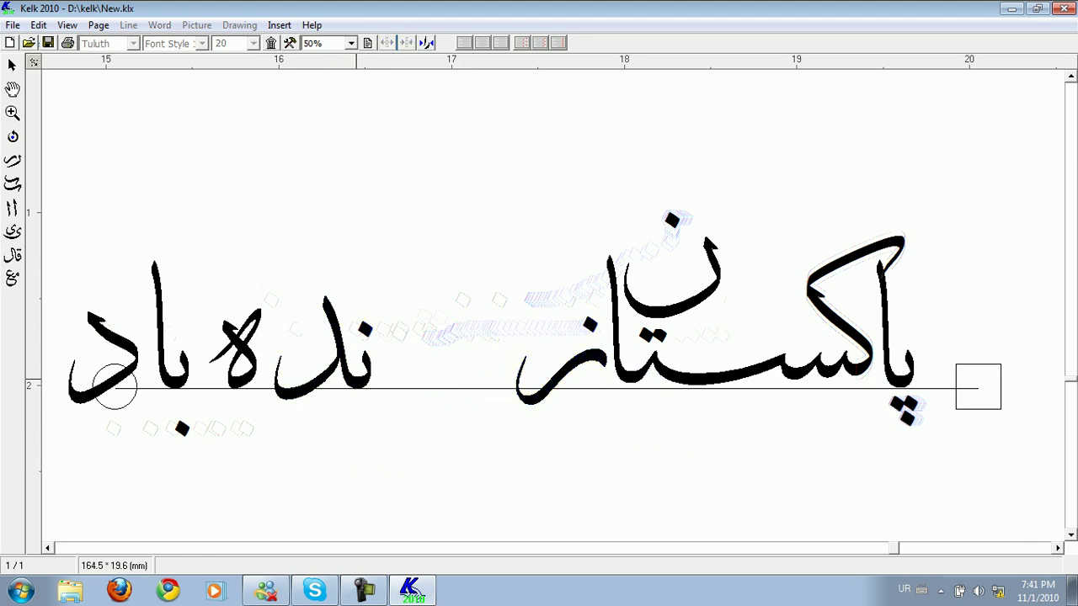
left_click(355, 388)
right_click(356, 385)
left_click(396, 461)
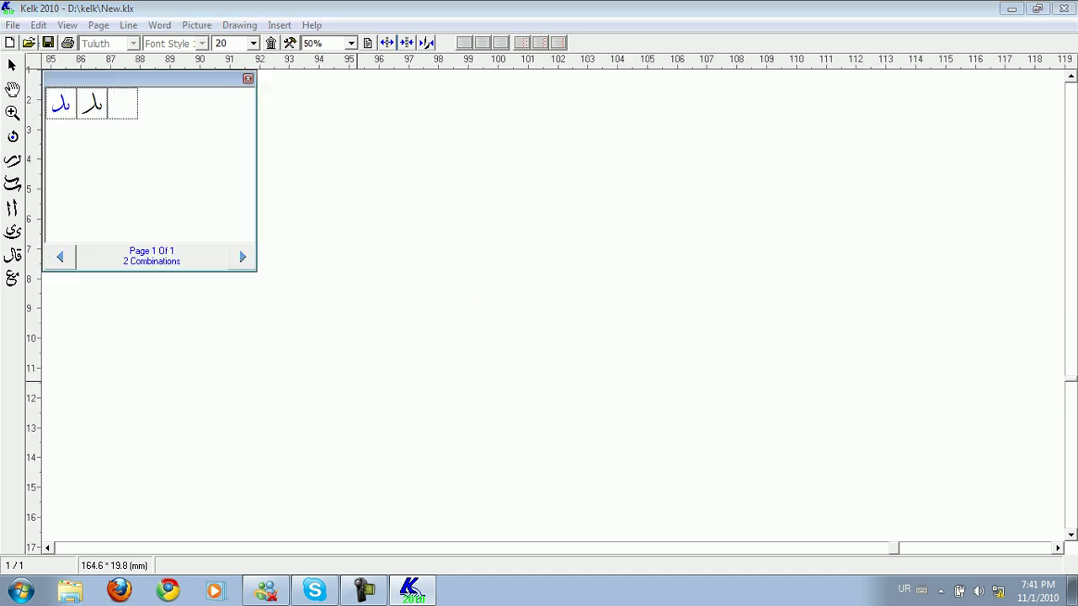
left_click(247, 79)
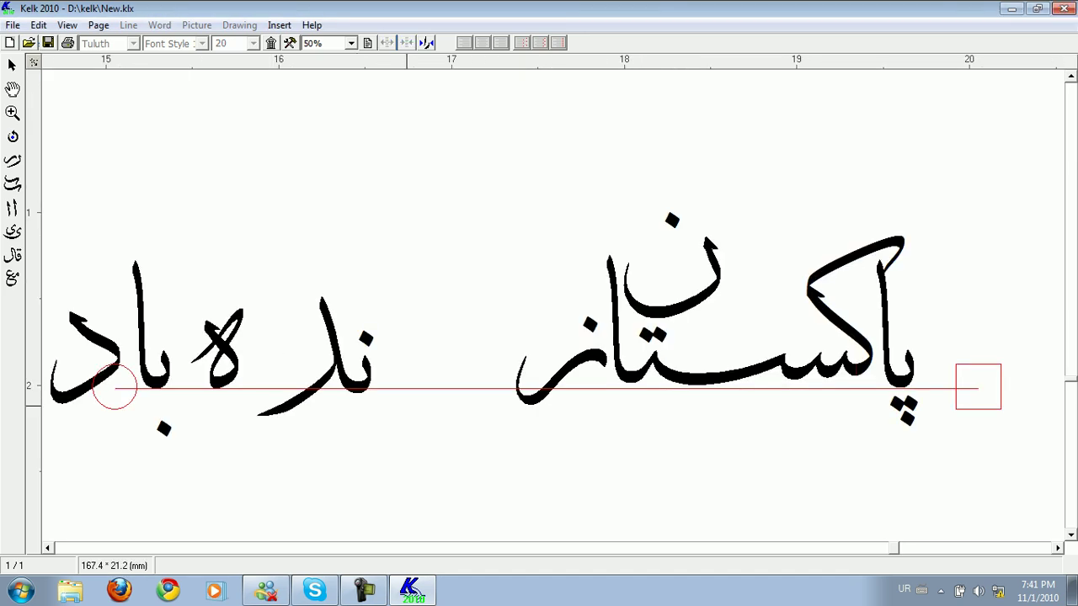
left_click(351, 384)
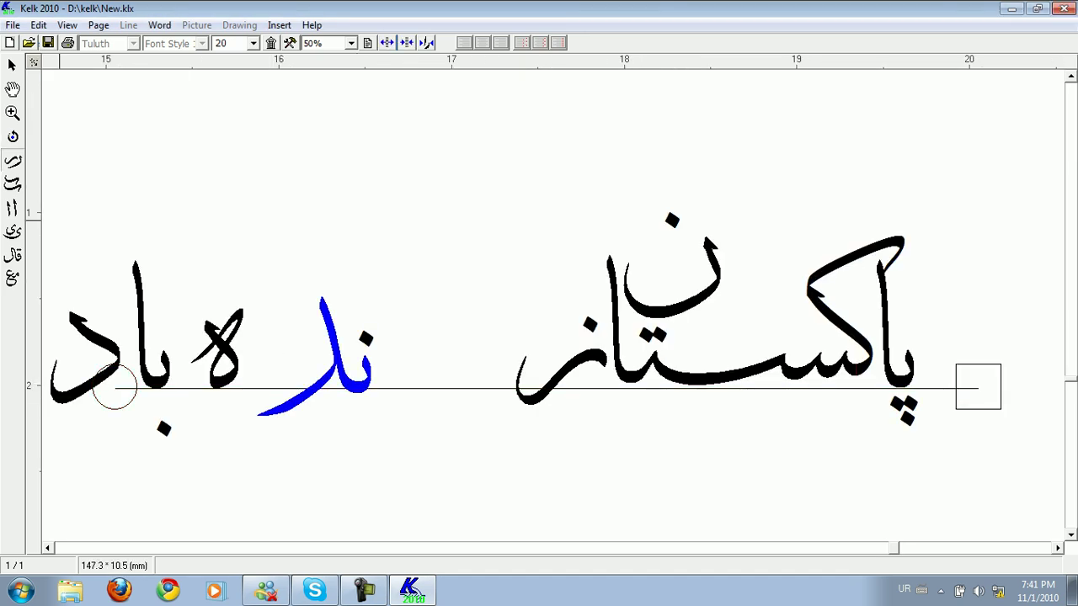
key("ctrl+z")
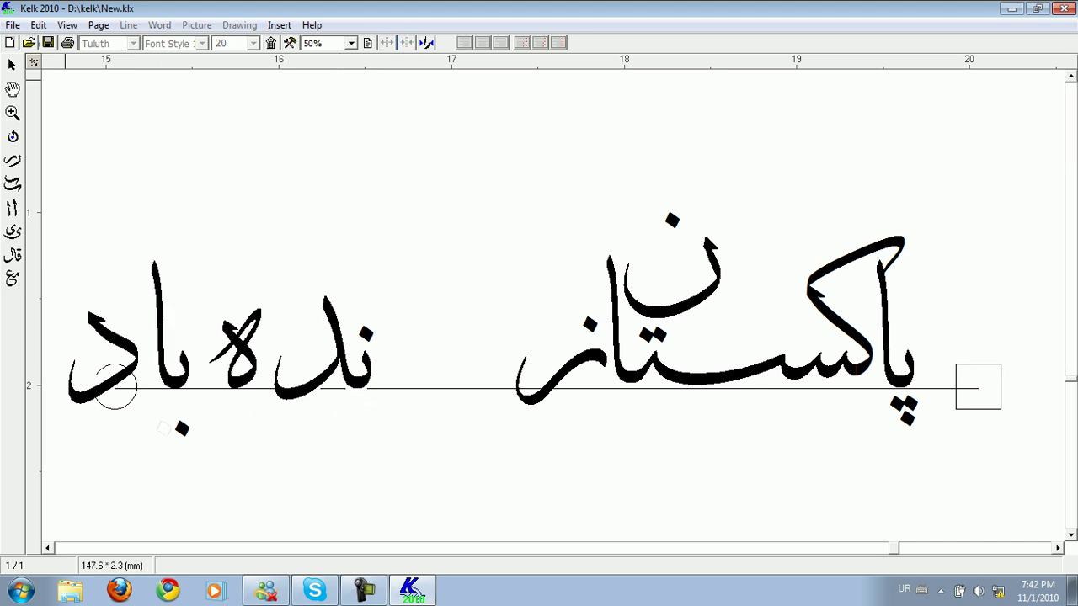
Move ند up against the ز so they overlap, and adjust the dots above ن and ز.
left_click_drag(424, 275, 263, 435)
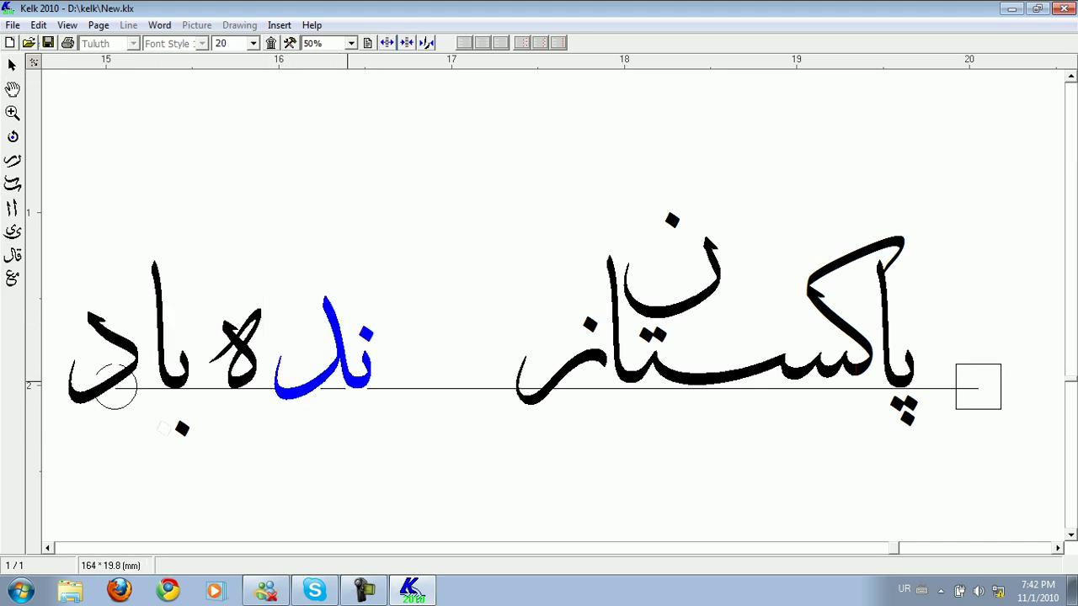
left_click_drag(358, 378, 542, 367)
left_click_drag(541, 325, 547, 294)
left_click(575, 309)
left_click_drag(592, 324, 590, 317)
left_click(559, 409)
Change the ه of زنده to its simpler open-looped shape and place it above the tail of ند.
left_click(236, 352)
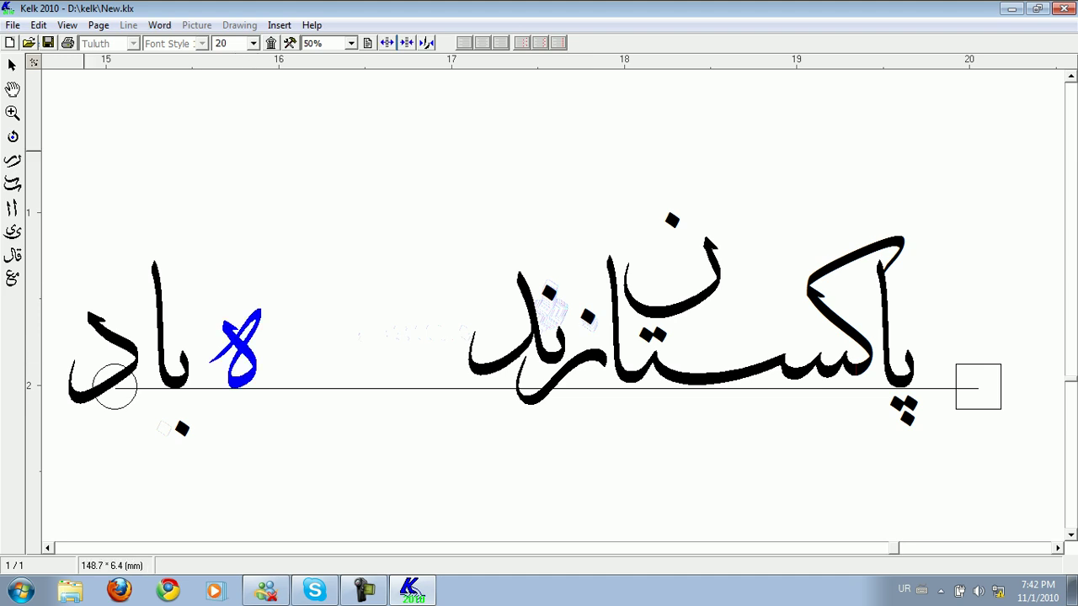
double_click(249, 353)
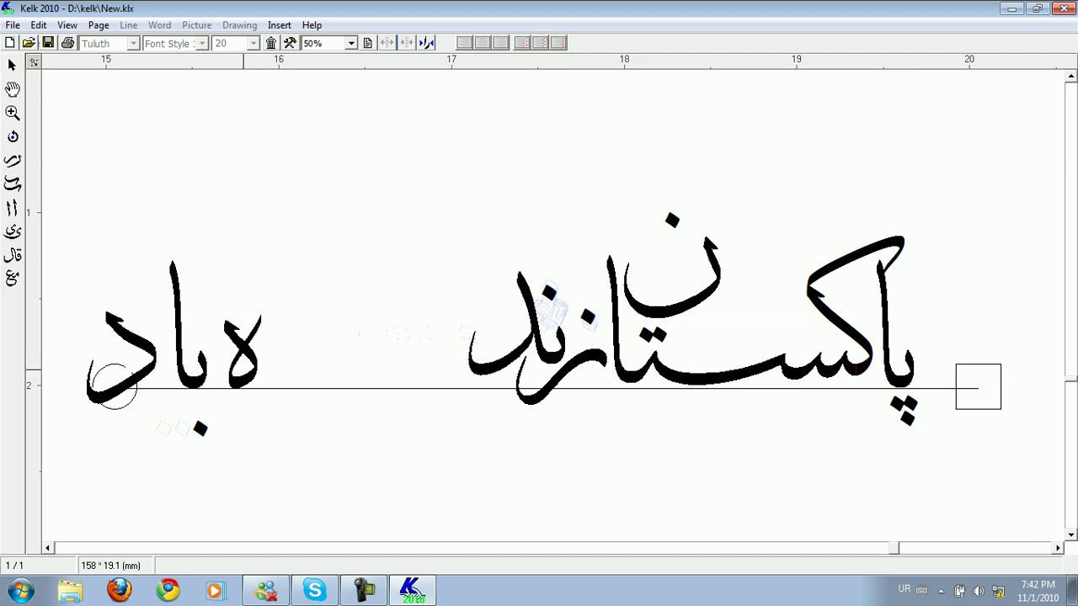
left_click(245, 352)
left_click_drag(245, 354, 486, 299)
left_click(484, 422)
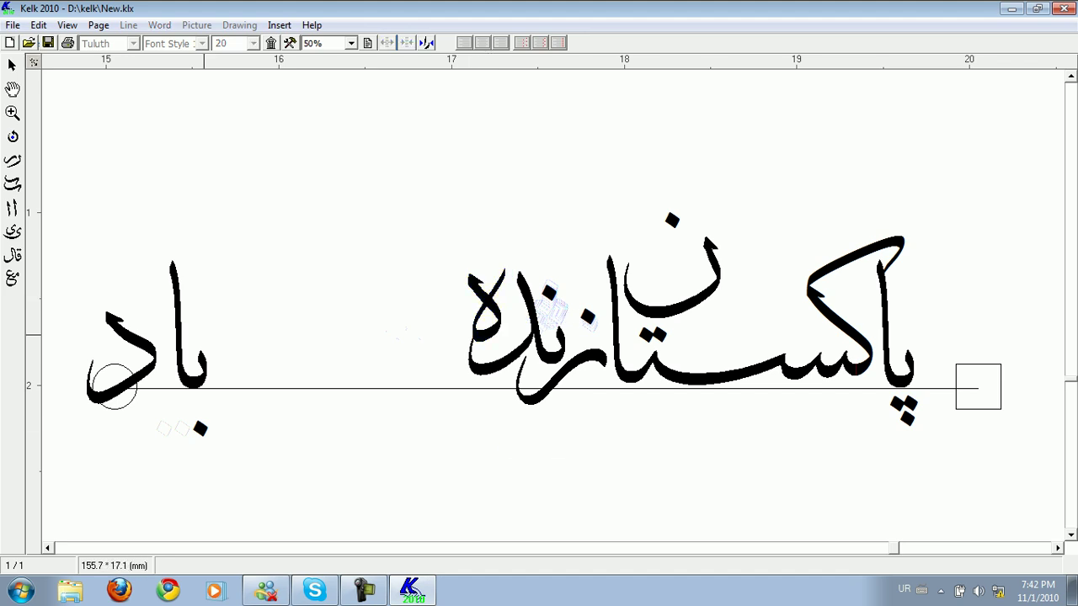
Move the word باد with its dot next to زنده, and shift its final د closer to با.
left_click_drag(150, 236, 277, 485)
left_click_drag(250, 217, 82, 500)
mouse_move(145, 352)
left_mouse_down()
mouse_move(396, 332)
mouse_move(383, 313)
left_mouse_up()
left_click(383, 393)
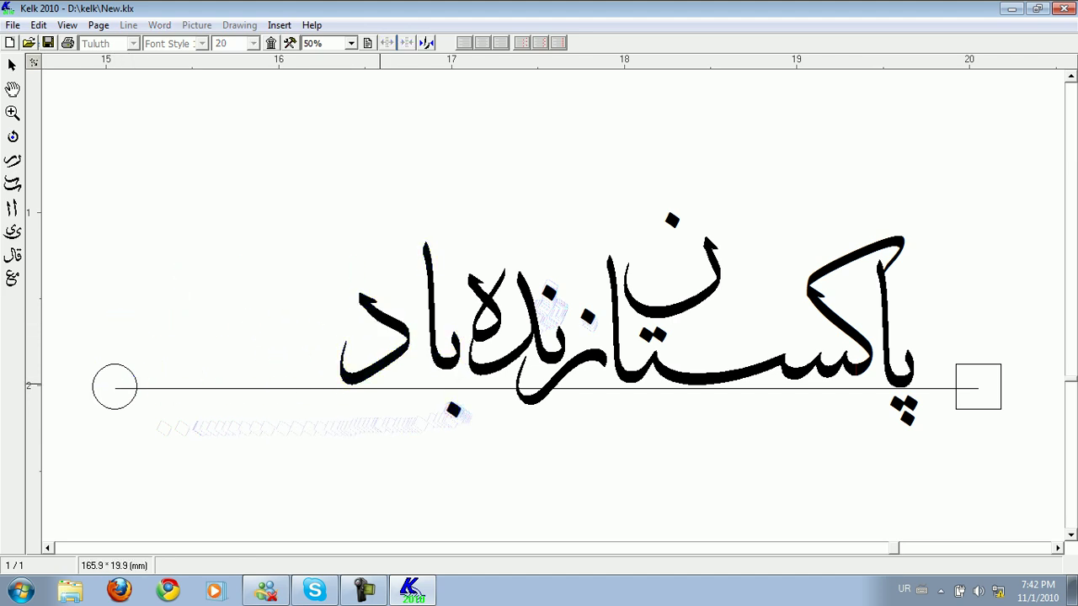
left_click_drag(372, 371, 385, 371)
left_click(540, 442)
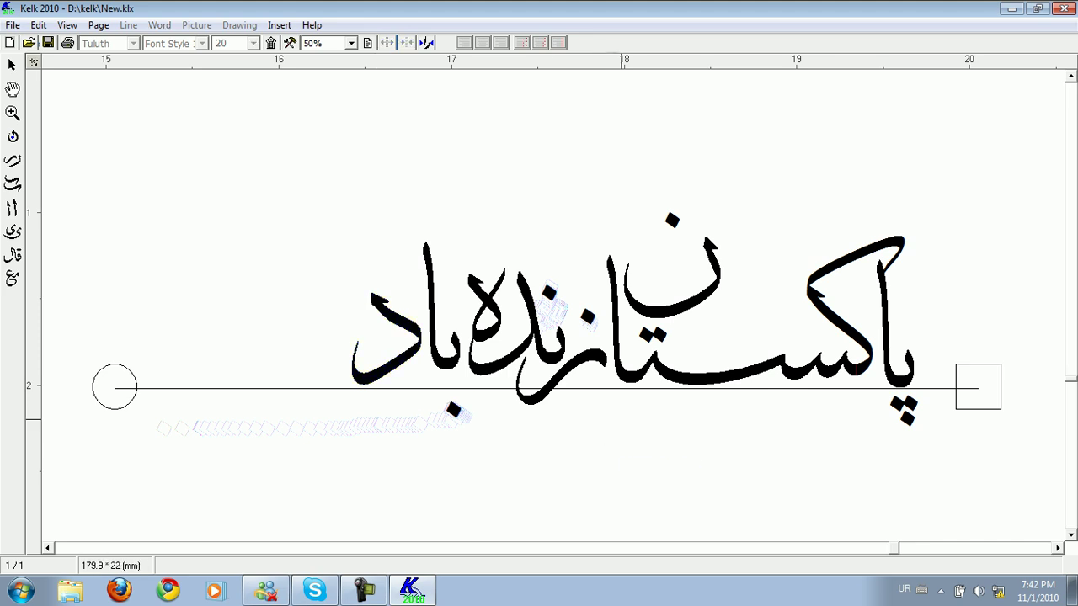
Insert a new text line below the پاکستان زنده باد composition.
scroll(680, 433, "down", 1)
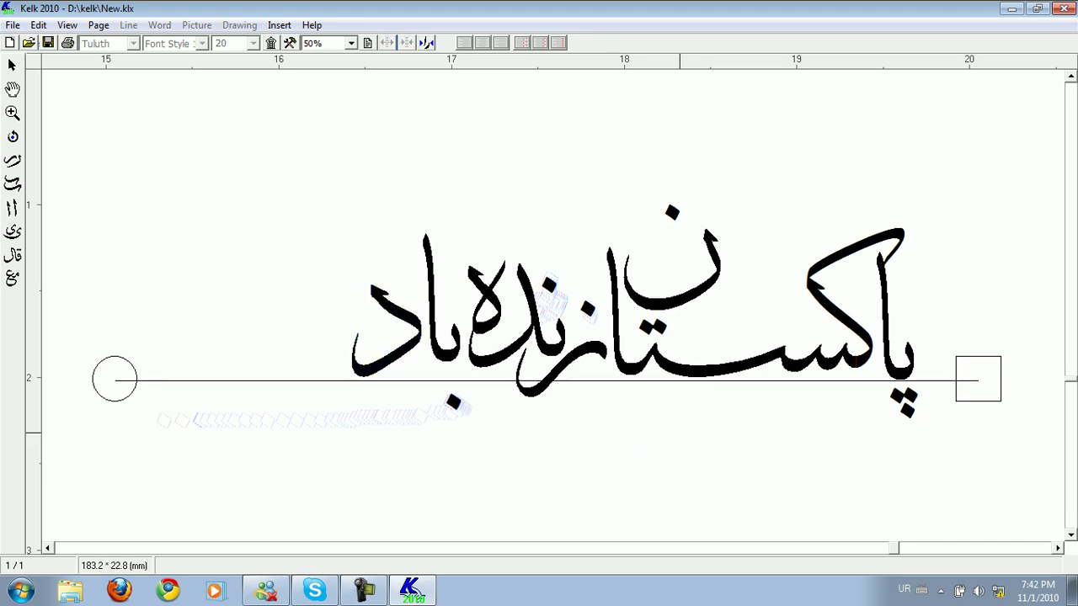
scroll(679, 433, "down", 2)
scroll(679, 433, "down", 11)
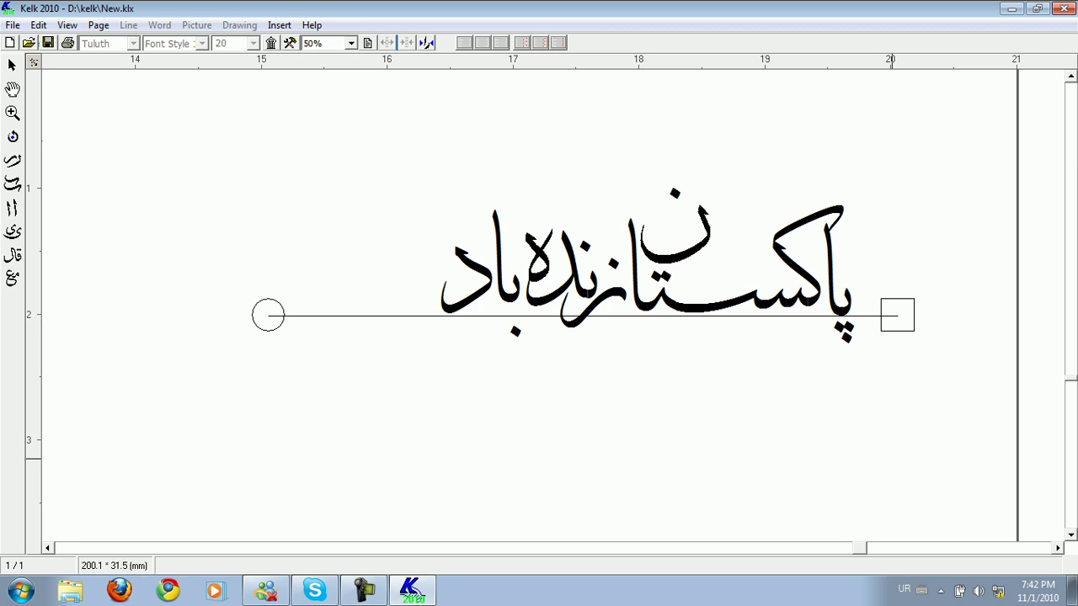
right_click(891, 459)
left_click(937, 220)
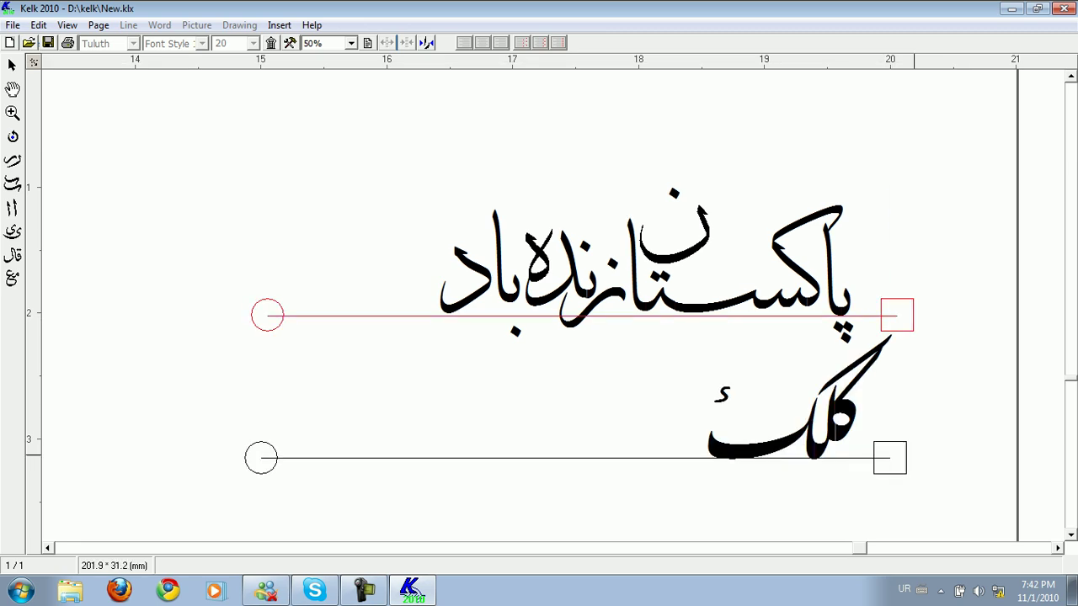
Set the new line's text to محمد in the Tuluth style at size 20.
right_click(893, 487)
left_click(931, 478)
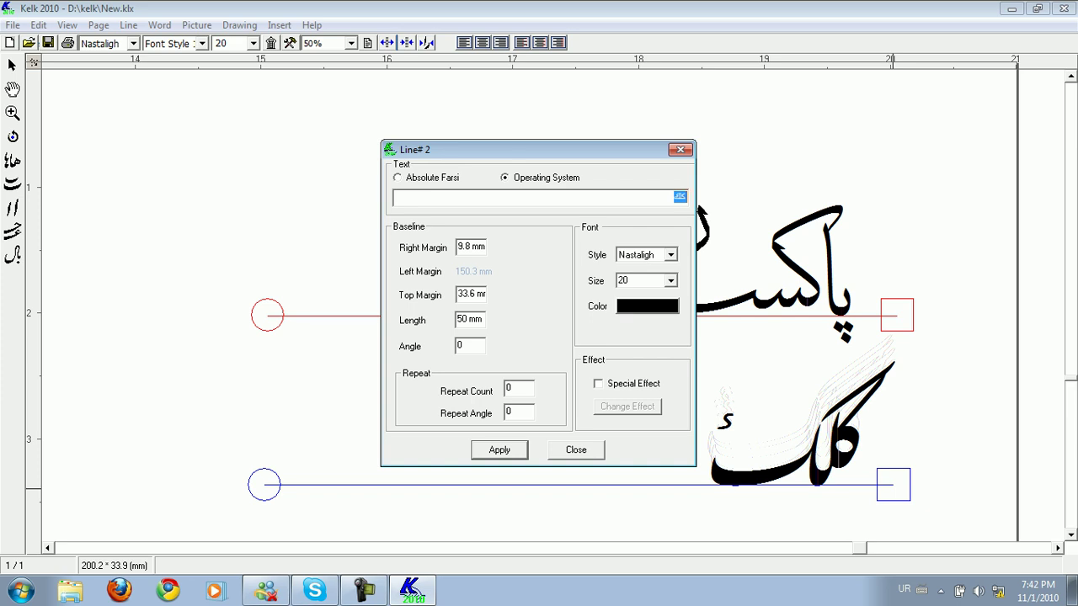
type("محمد")
left_click(671, 255)
left_click(636, 289)
left_click(500, 450)
left_click(576, 450)
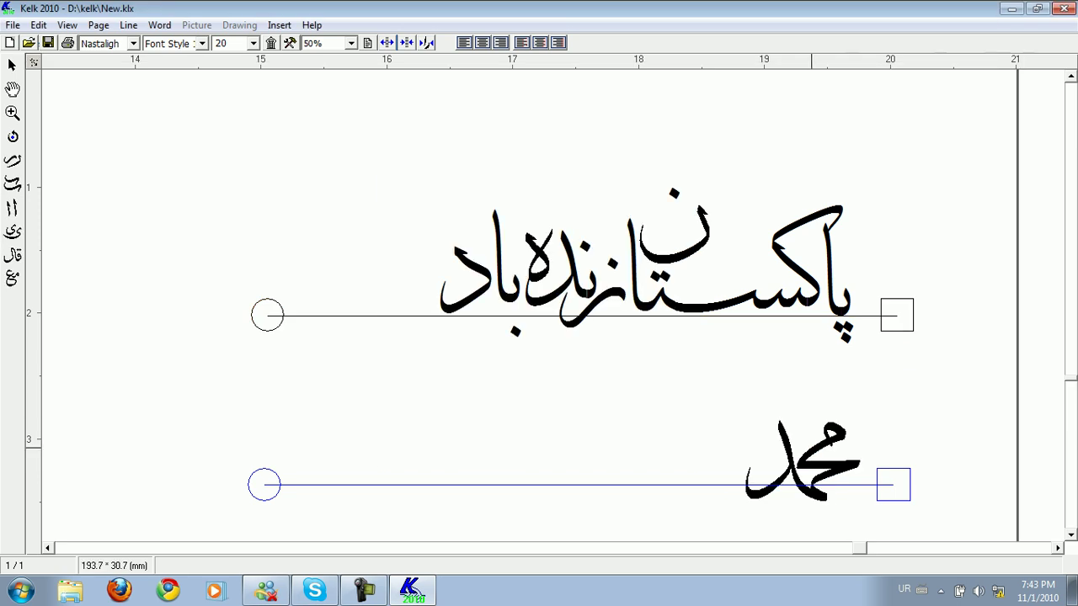
Change محمد to its alternate combination with a large looped ح below the baseline and a separate م before the د.
left_click(812, 447)
right_click(834, 469)
left_click(888, 439)
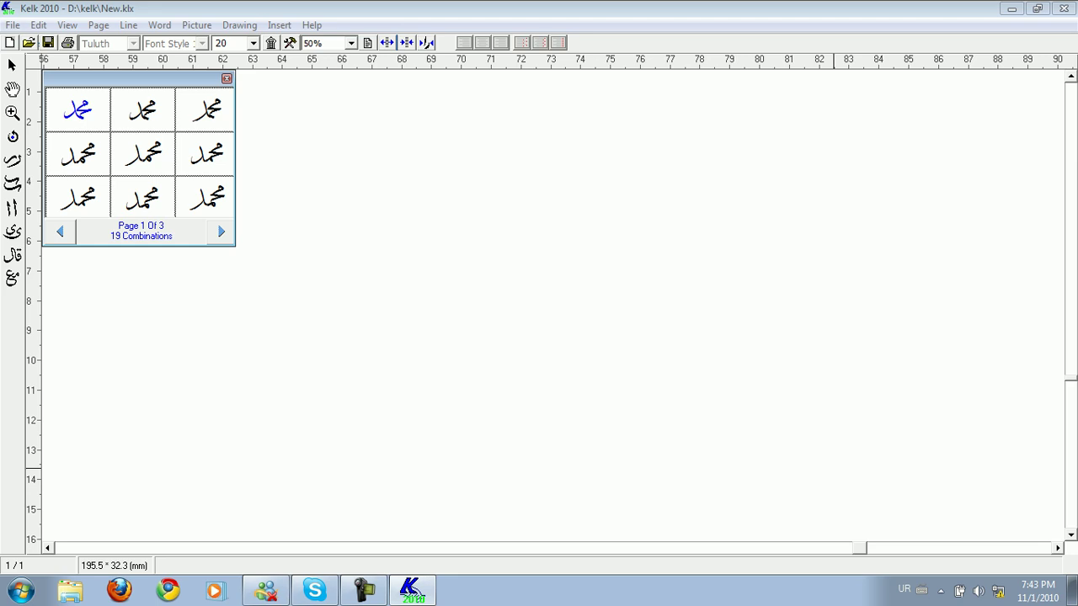
left_click(221, 232)
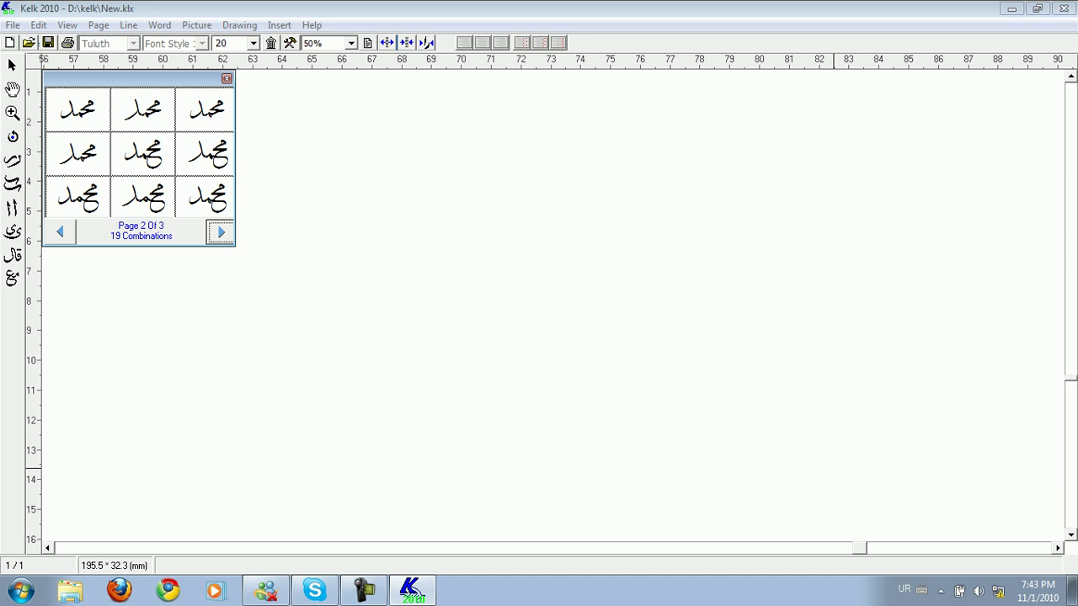
left_click(78, 201)
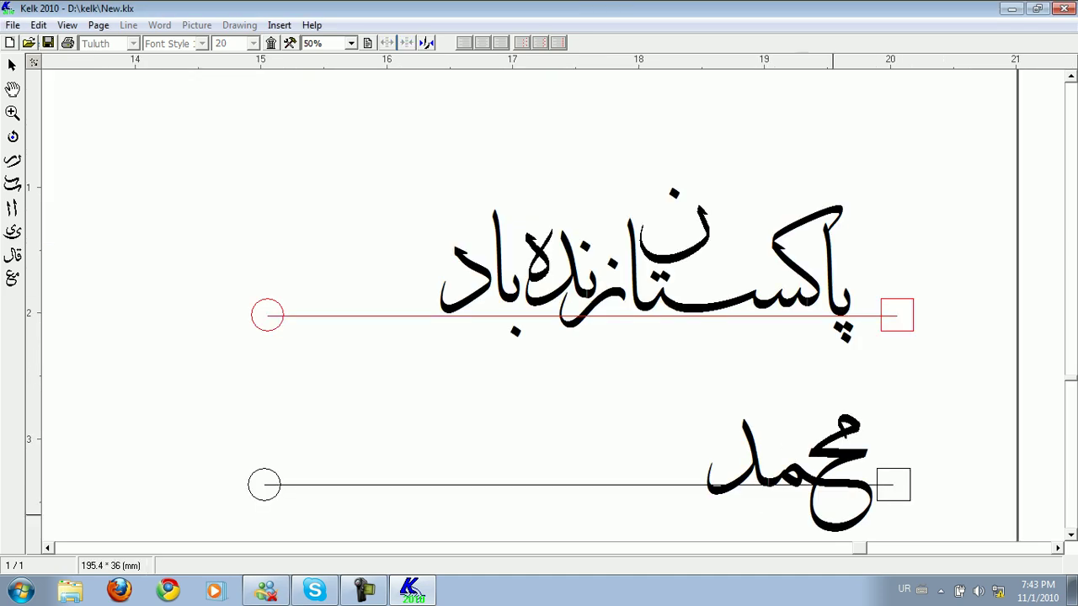
Try the form of محمد with a long stretched join before the د, and nudge the word slightly upward.
left_click(839, 453)
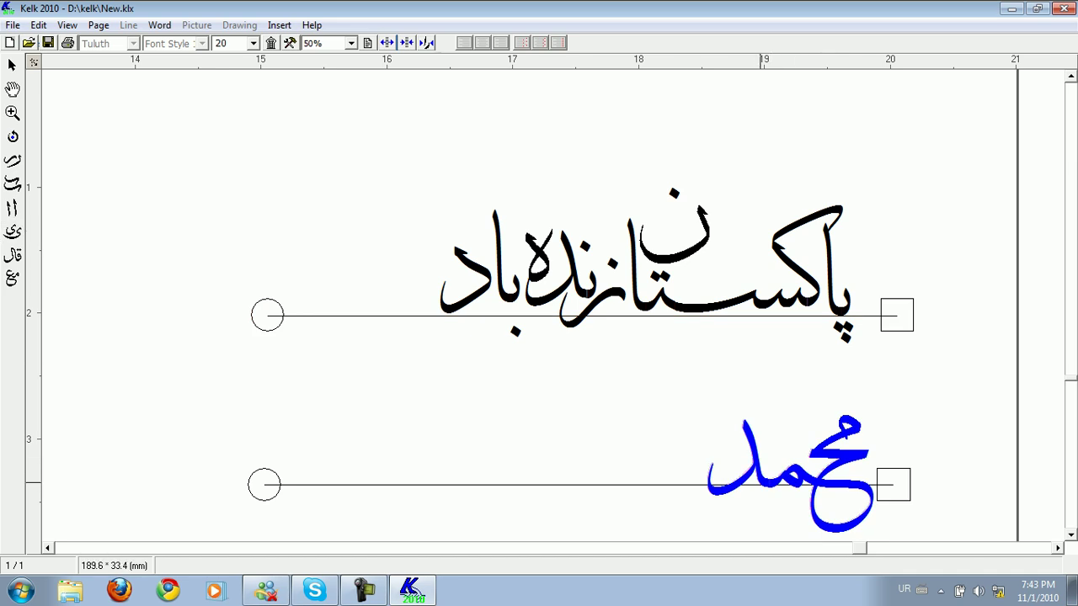
double_click(773, 483)
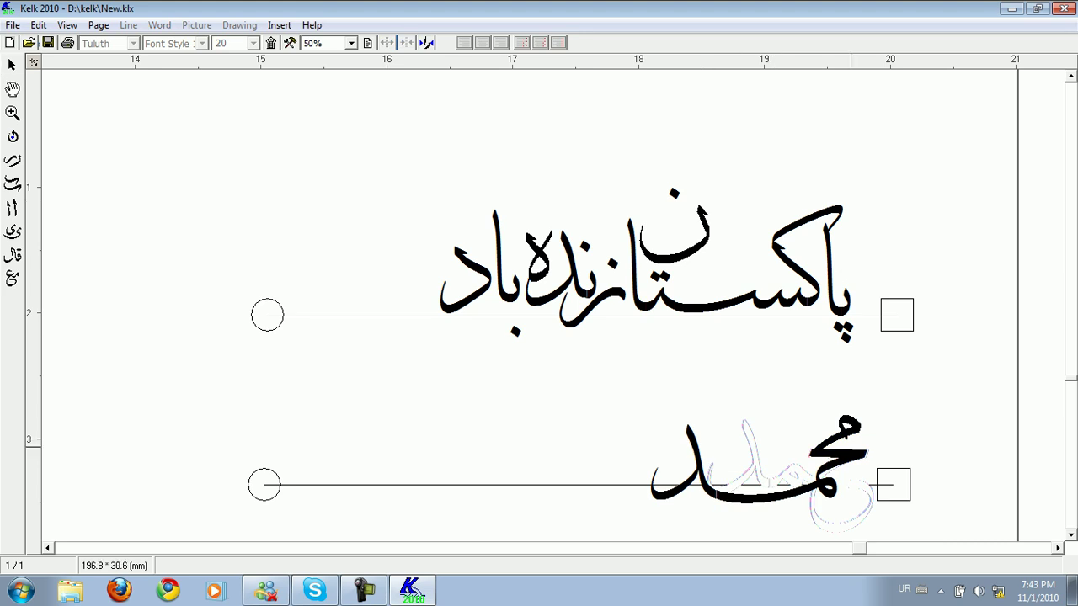
left_click(849, 451)
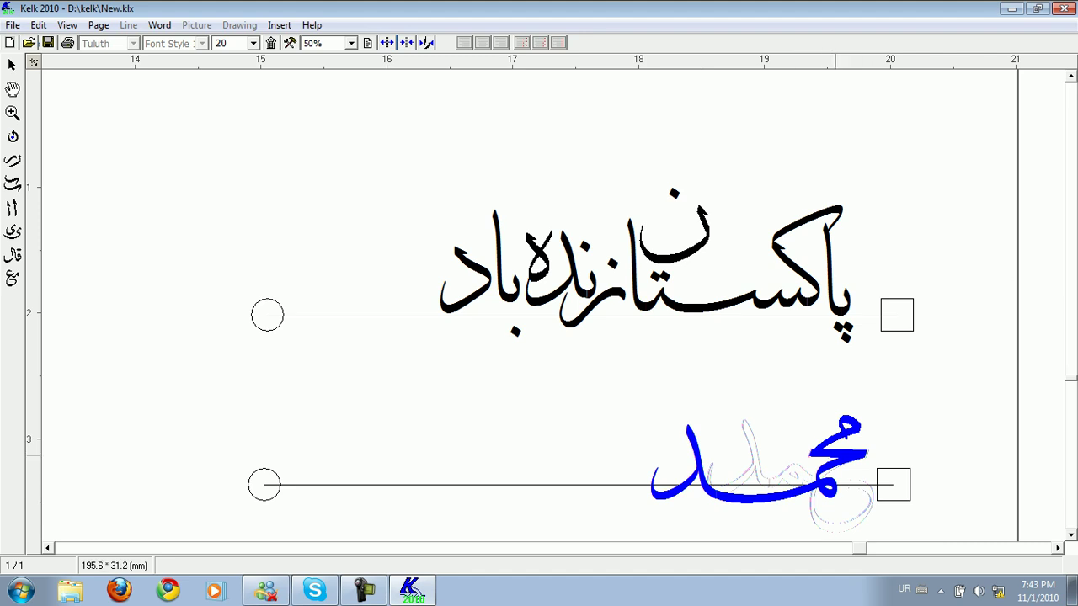
left_click_drag(835, 455, 836, 451)
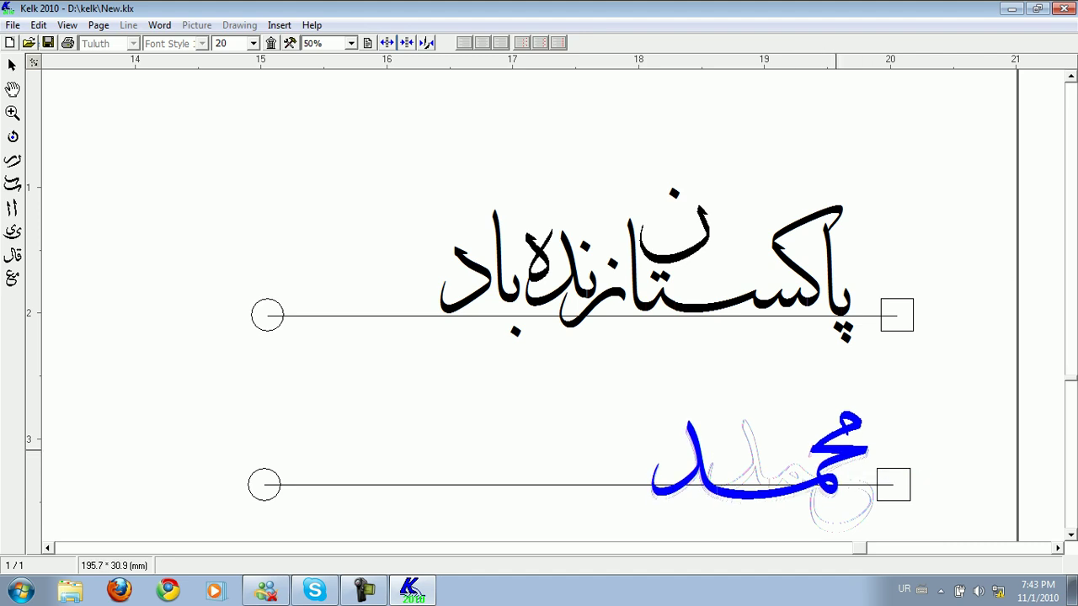
Look through the other shapes offered for the stretched محمد without choosing one.
right_click(836, 451)
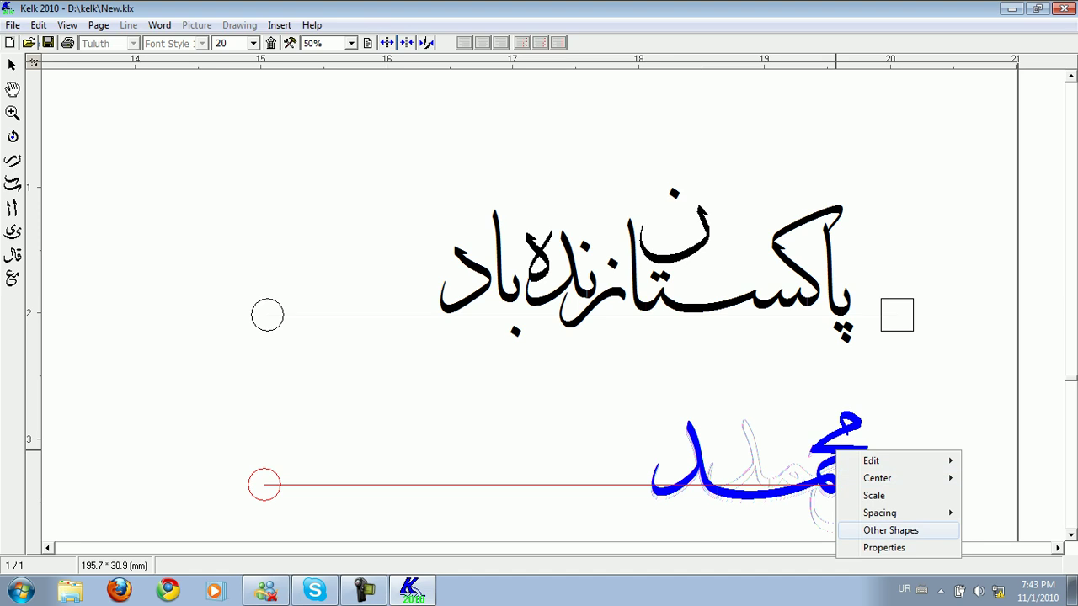
left_click(890, 530)
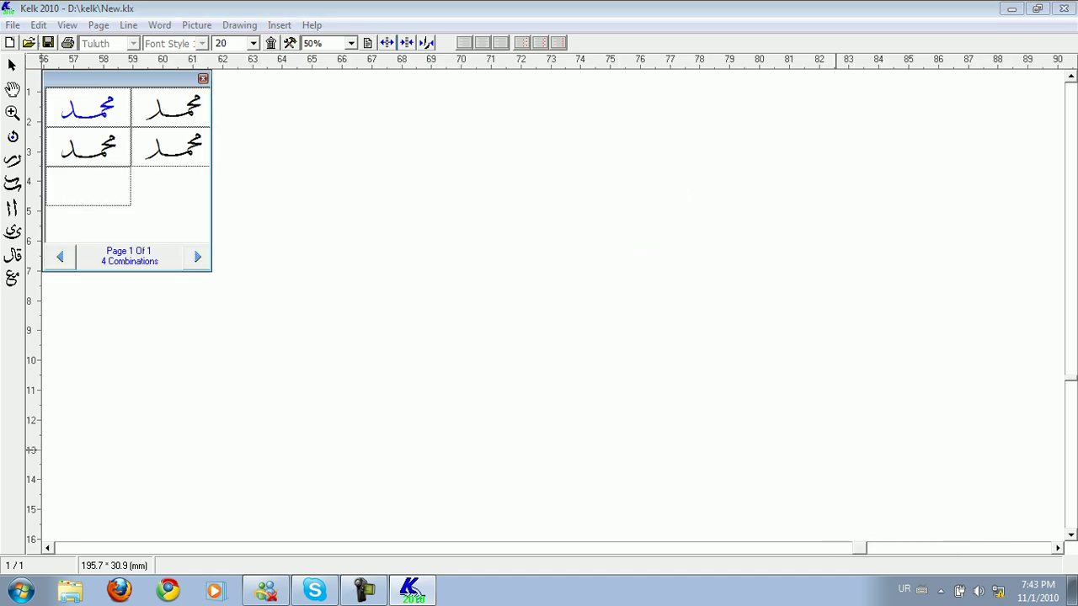
left_click(203, 78)
Undo the upward nudge and the stretched form of محمد.
left_click(853, 447)
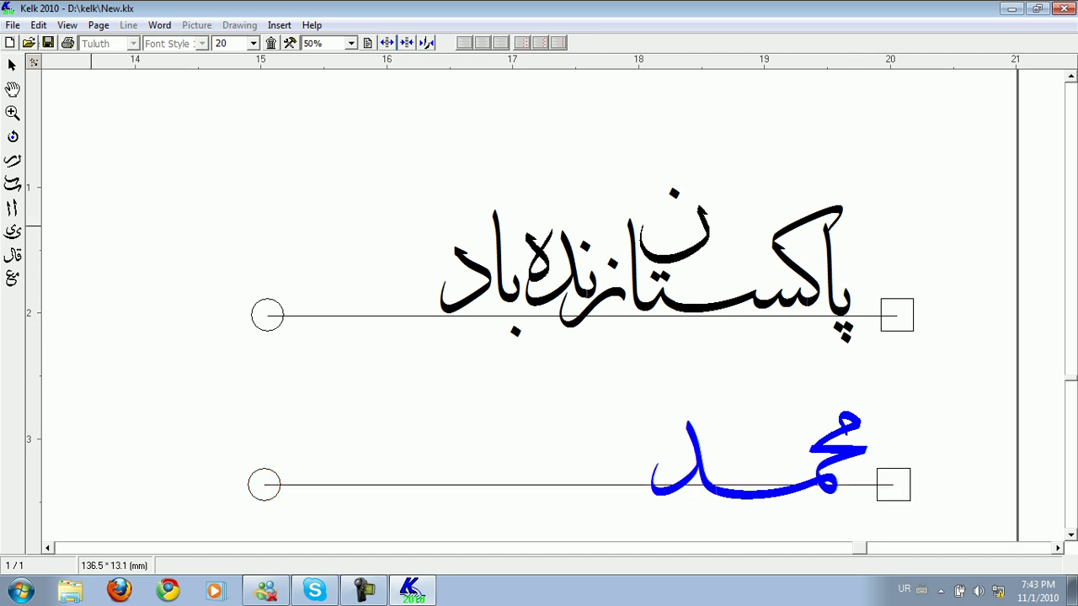
left_click(498, 390)
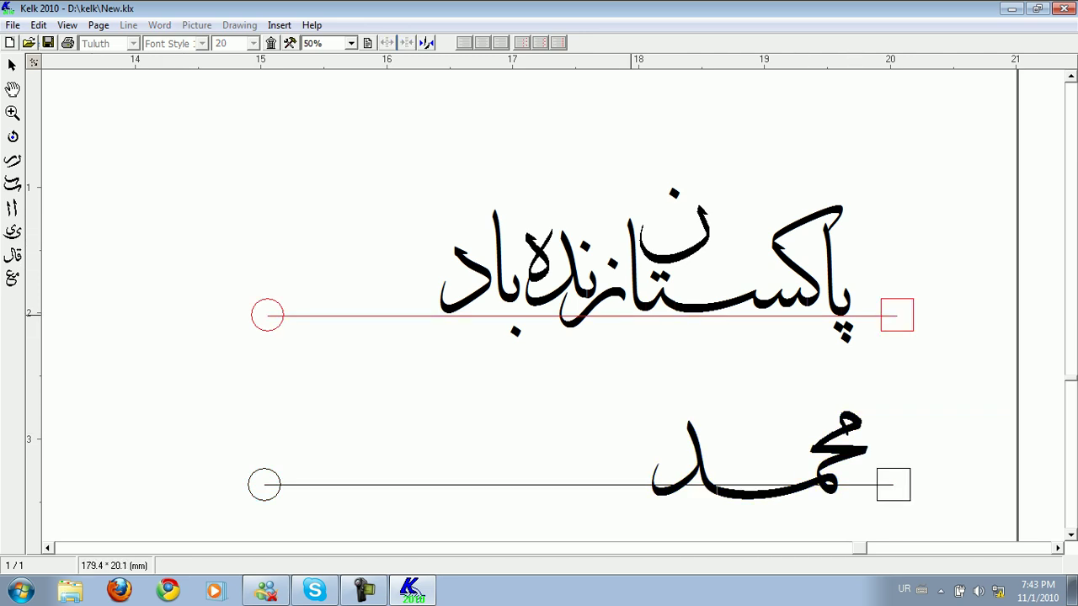
key("ctrl+z")
key("ctrl+z")
Shift the word محمد slightly to the left along its baseline and deselect it.
left_click_drag(842, 450, 831, 448)
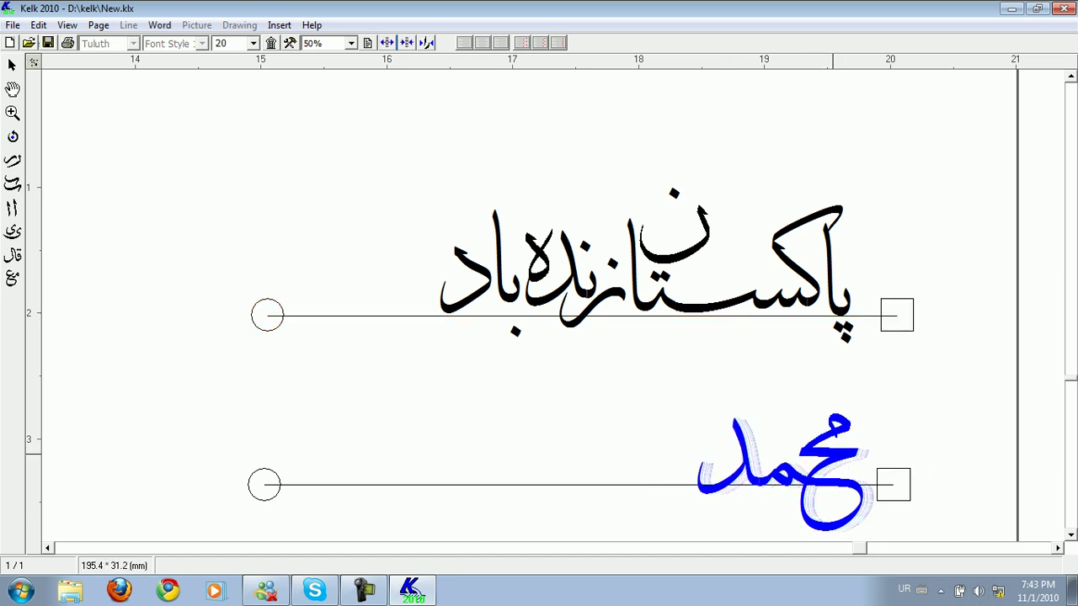
left_click(905, 527)
left_click(836, 456)
left_click(800, 361)
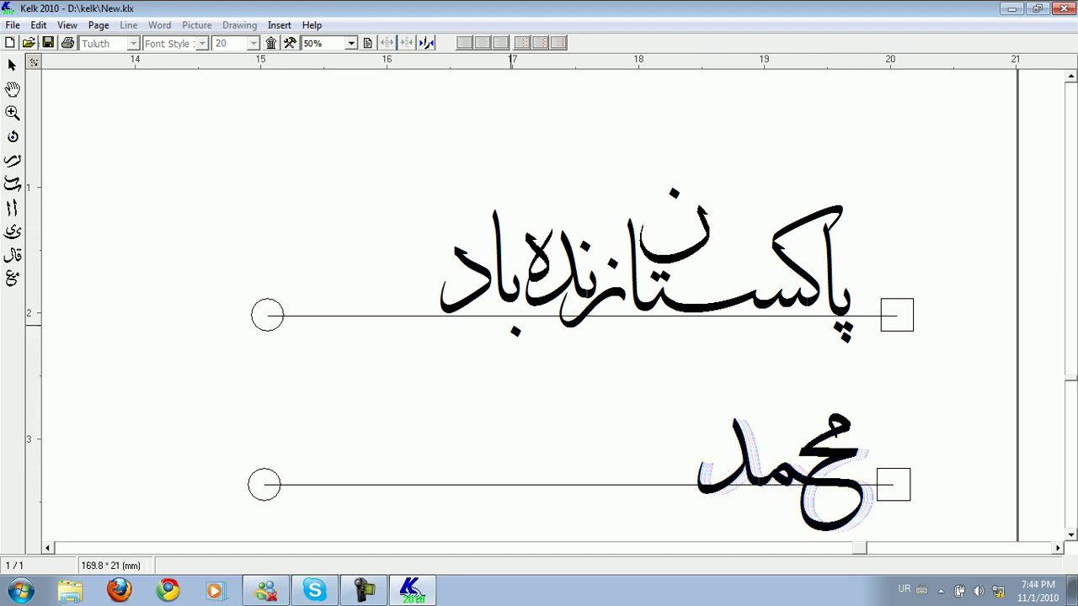
left_click(510, 313)
left_click(978, 512)
Insert a new text line with its sample word below the محمد line.
scroll(539, 304, "down", 3)
scroll(539, 303, "down", 5)
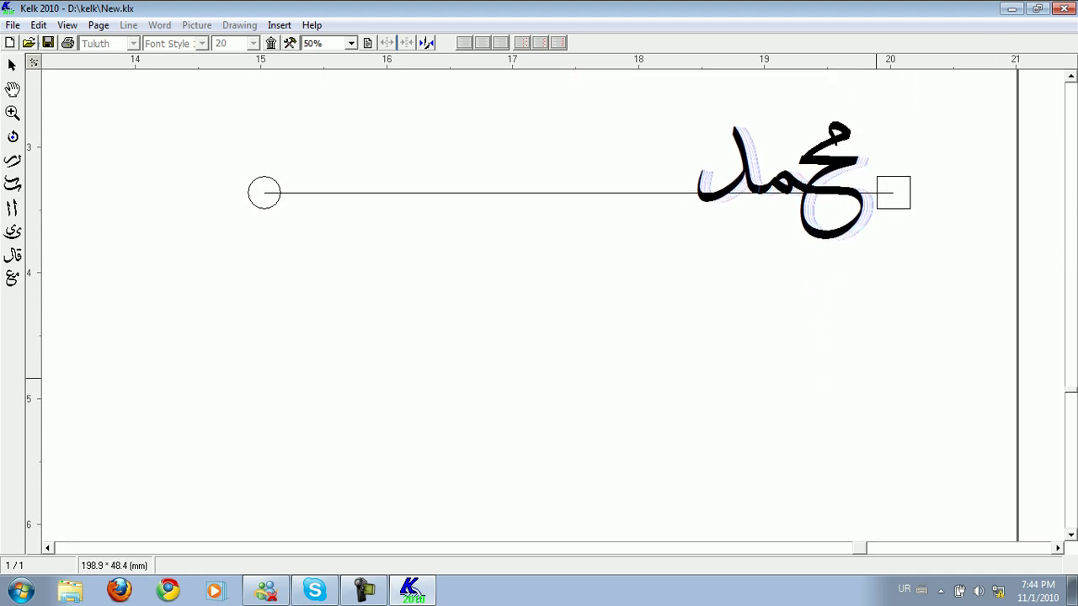
right_click(877, 385)
left_click(923, 146)
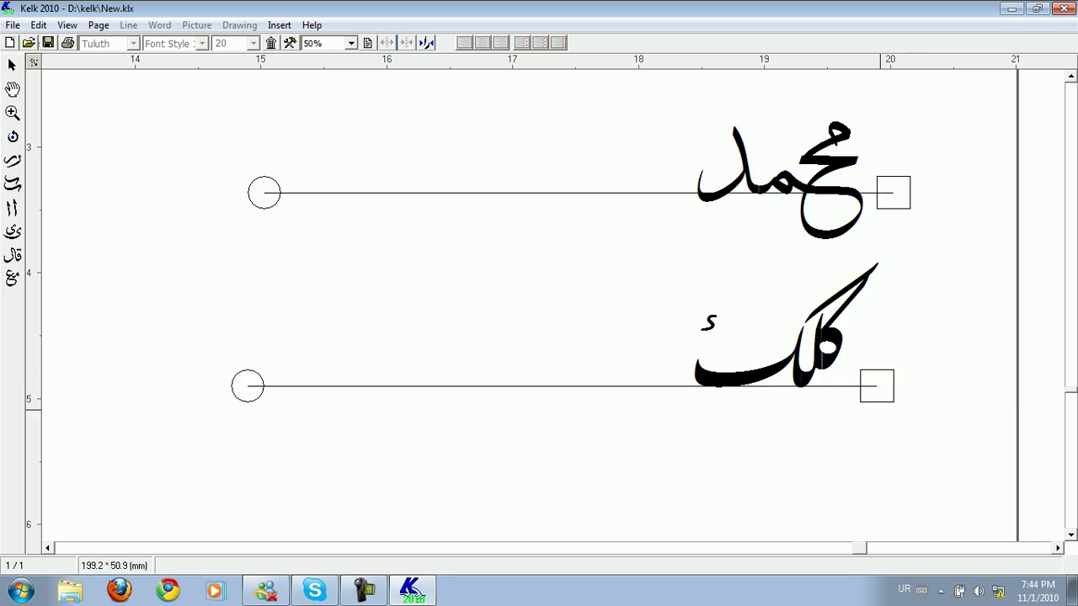
Set the new line's text to الرحمن in the Divani Khafi font and apply it.
right_click(877, 413)
left_click(926, 526)
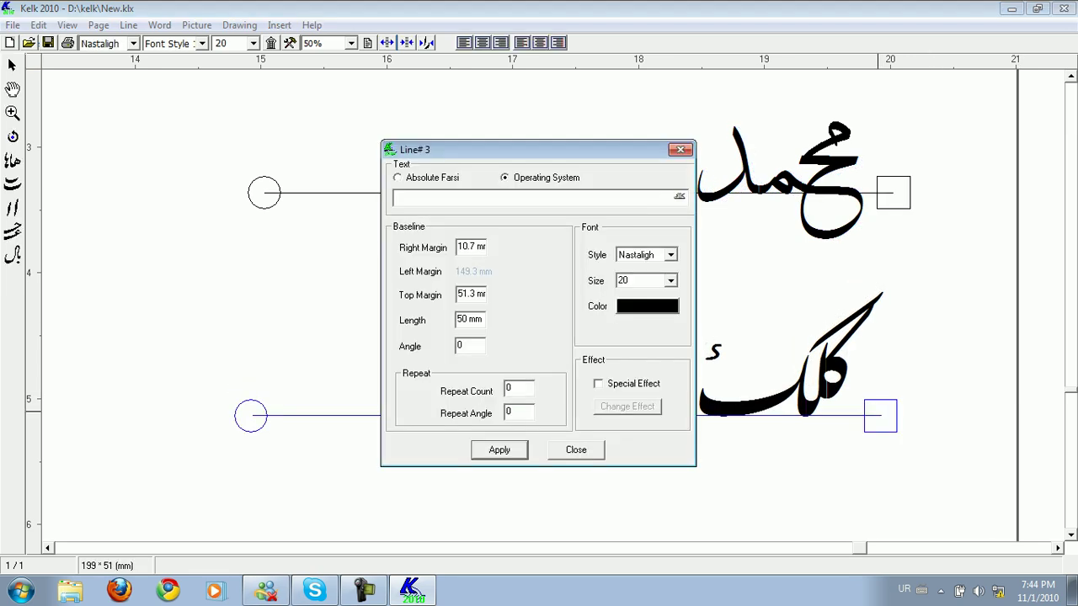
double_click(679, 197)
key("BackSpace")
left_click(671, 256)
left_click(672, 339)
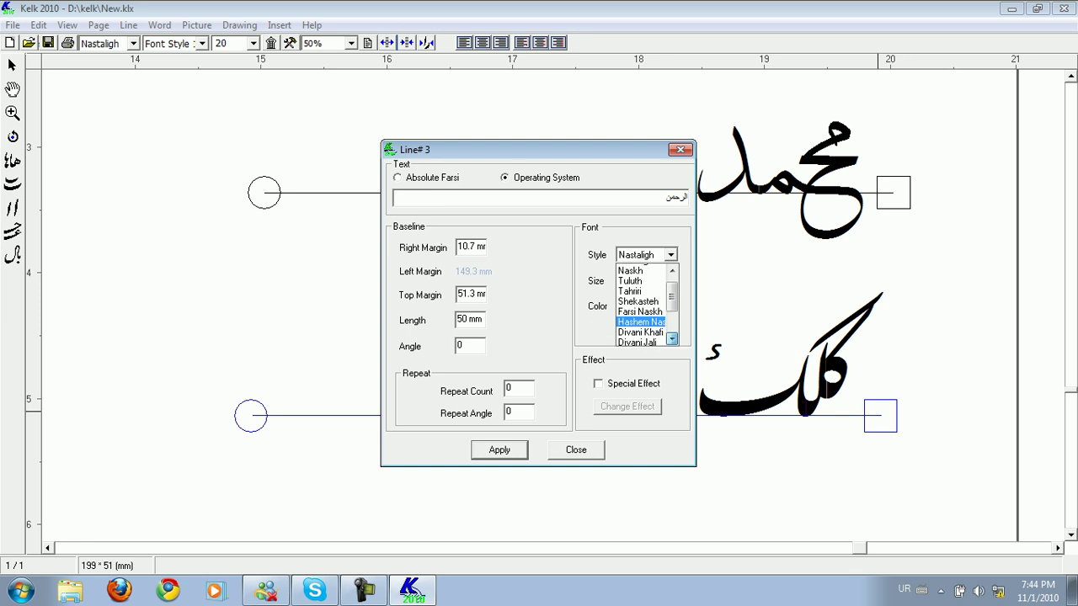
left_click(641, 334)
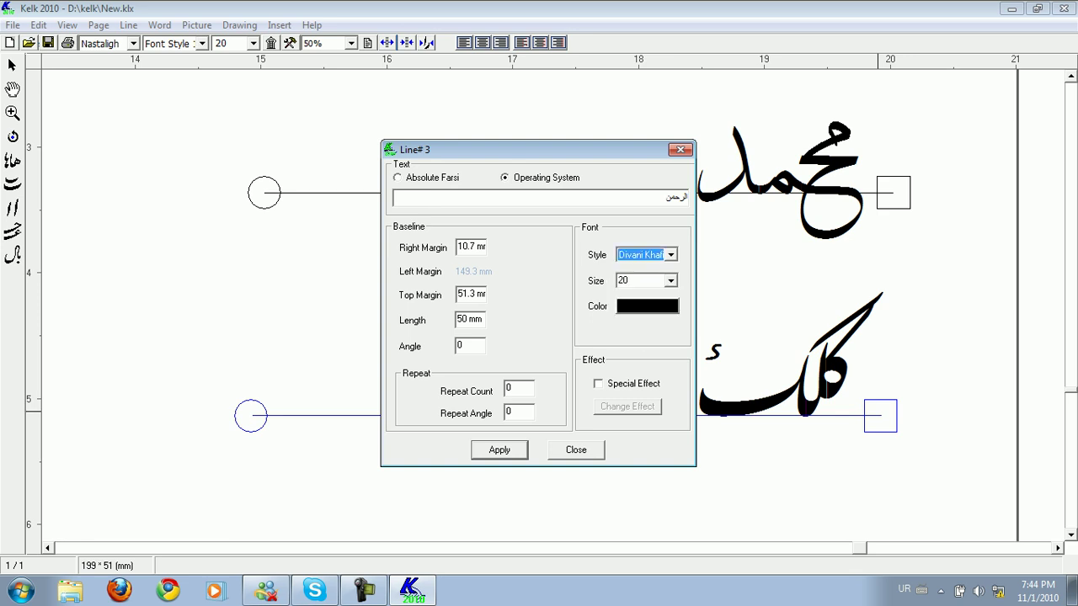
left_click(499, 450)
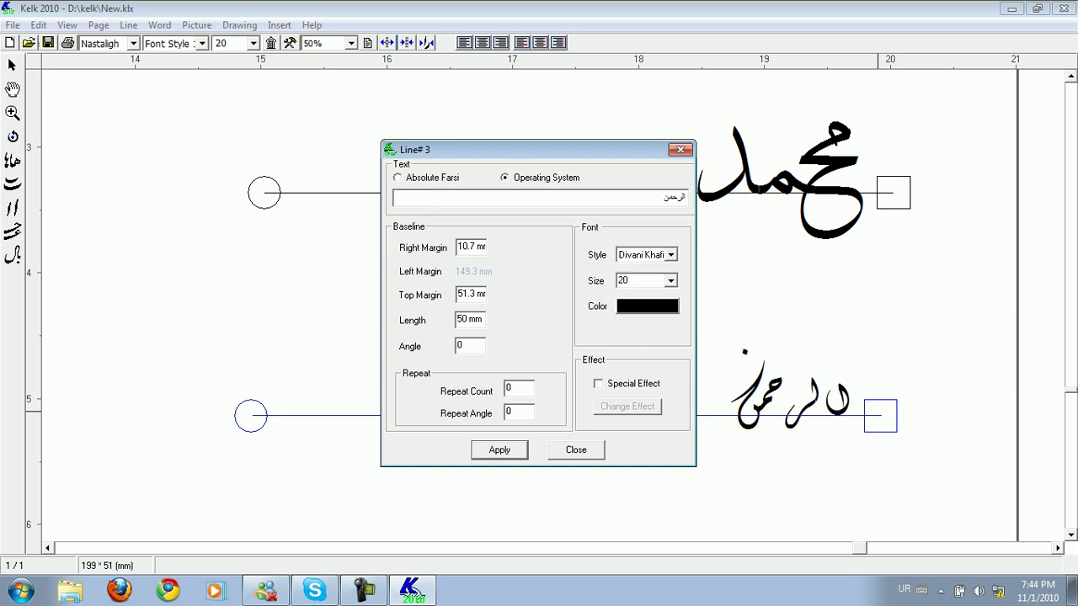
left_click(576, 449)
Join the separate ا and لر of الرحمن into one connected الر shape.
left_click_drag(644, 305, 876, 432)
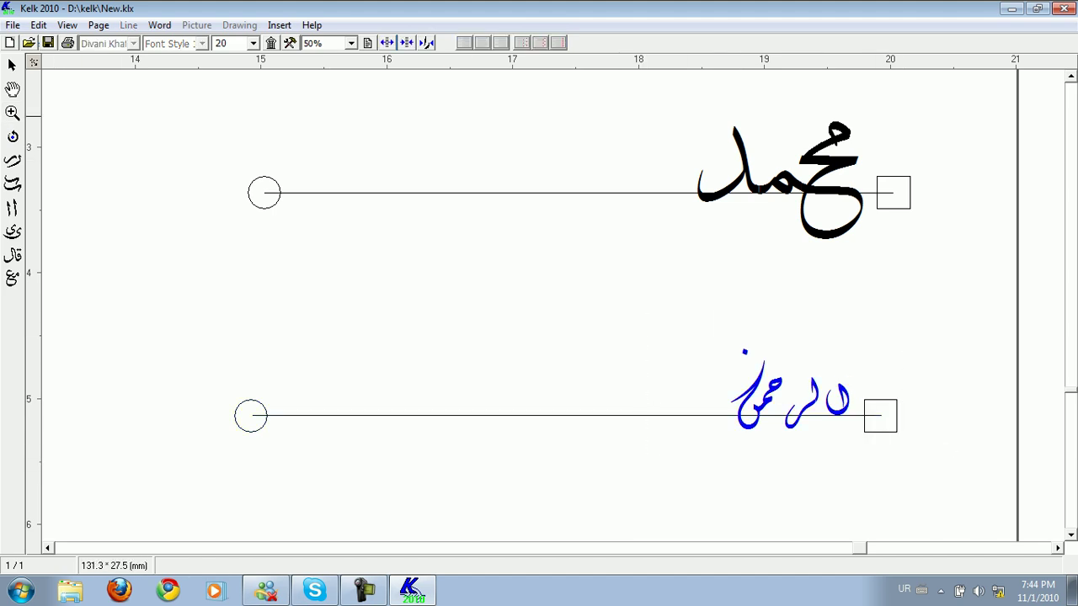
left_click_drag(683, 312, 904, 464)
left_click(11, 90)
left_click_drag(537, 379, 602, 236)
left_click_drag(534, 240, 513, 253)
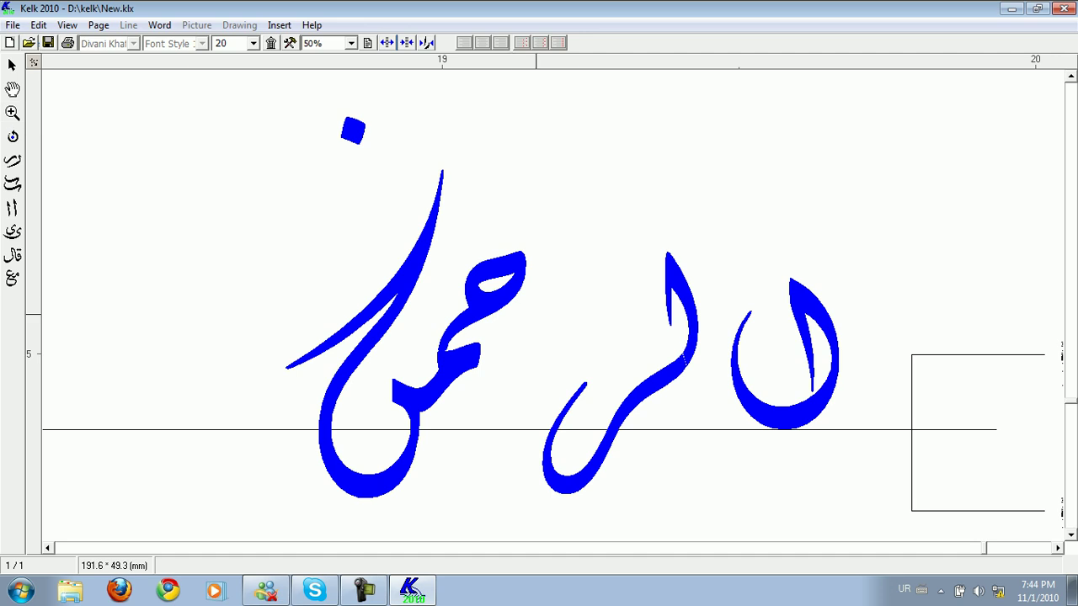
scroll(569, 300, "down", 2)
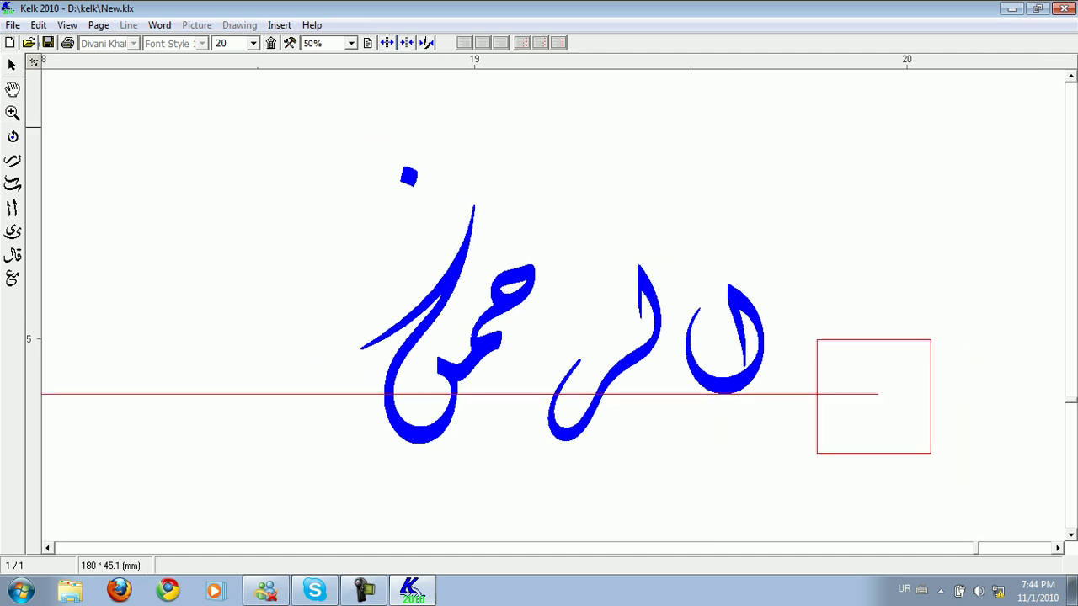
left_click(736, 383)
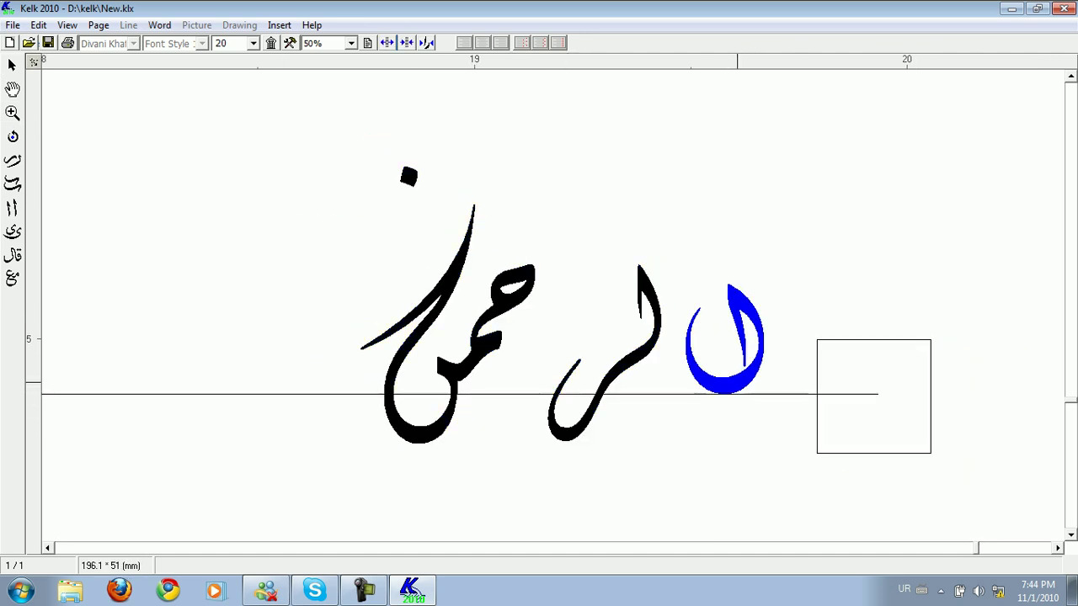
left_click(643, 356)
left_click(655, 366)
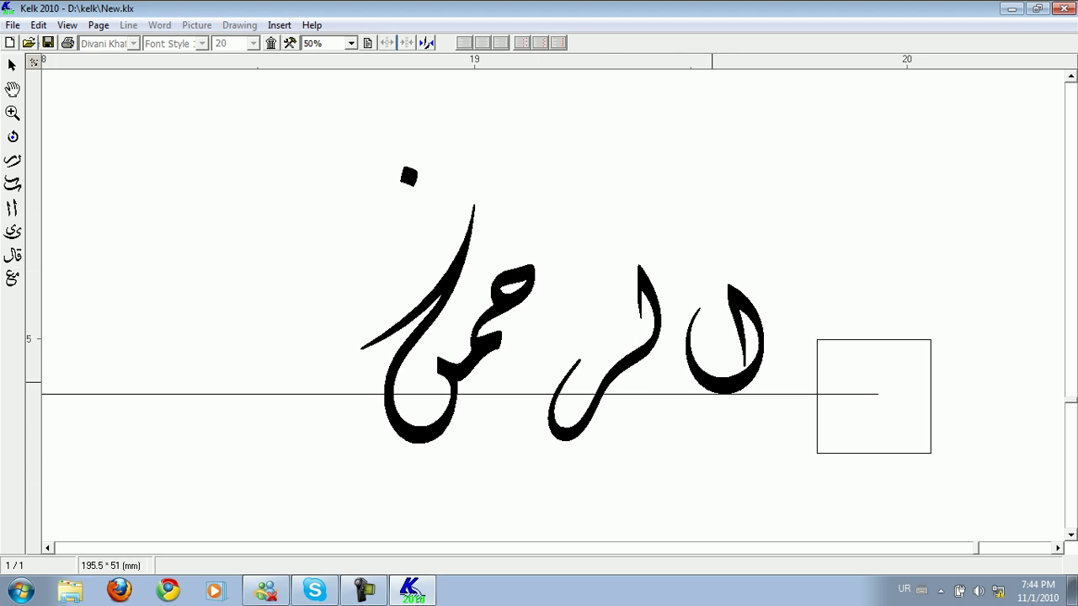
left_click(712, 383)
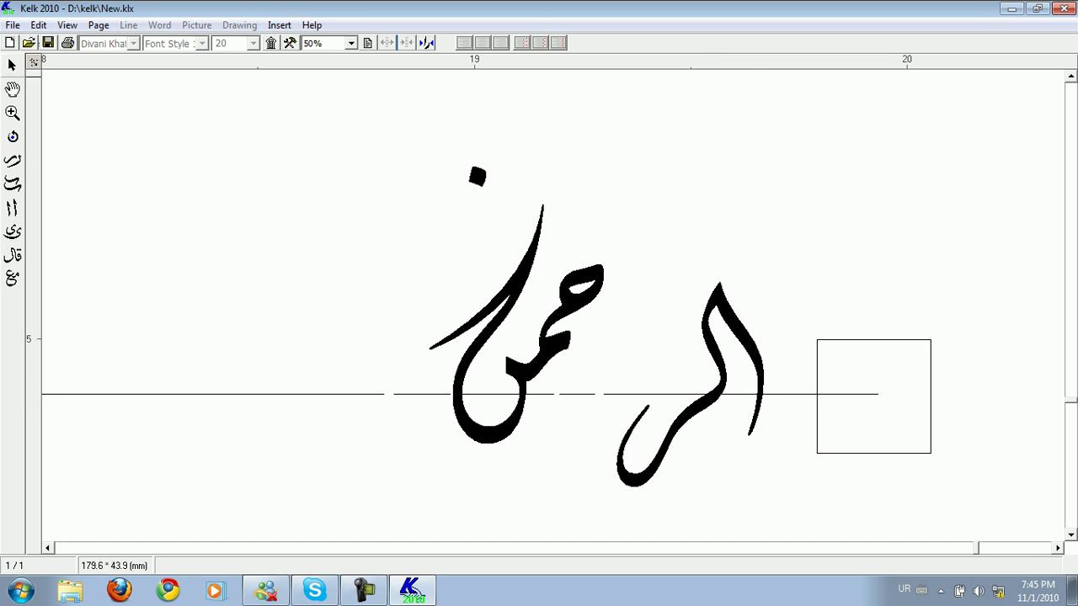
Nudge الر slightly up and left, and look through its alternative shapes without choosing one.
left_click_drag(745, 337, 729, 325)
right_click(727, 323)
left_click(775, 420)
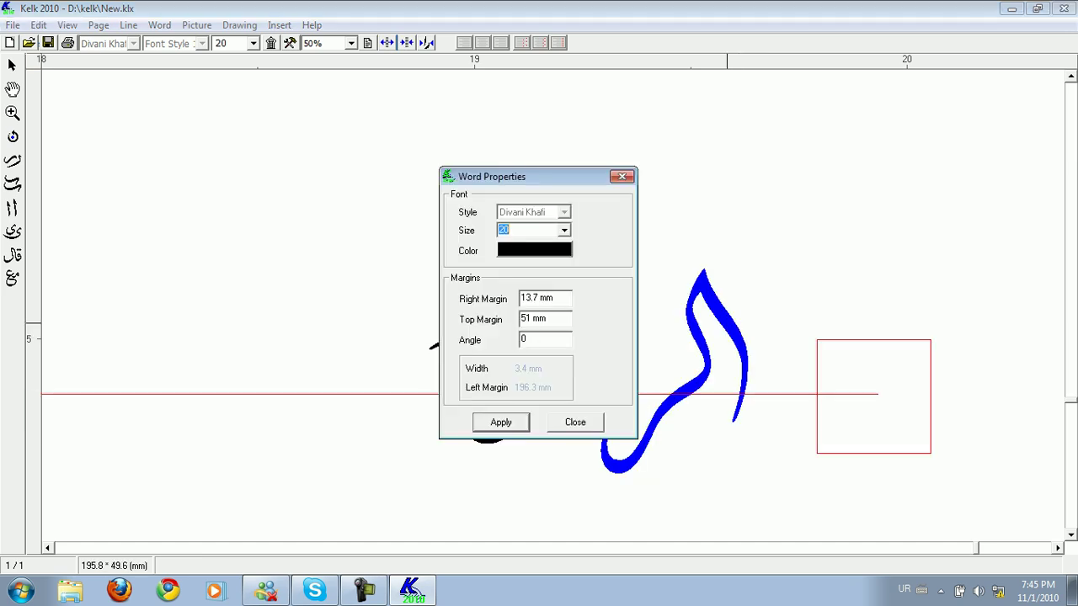
key("Escape")
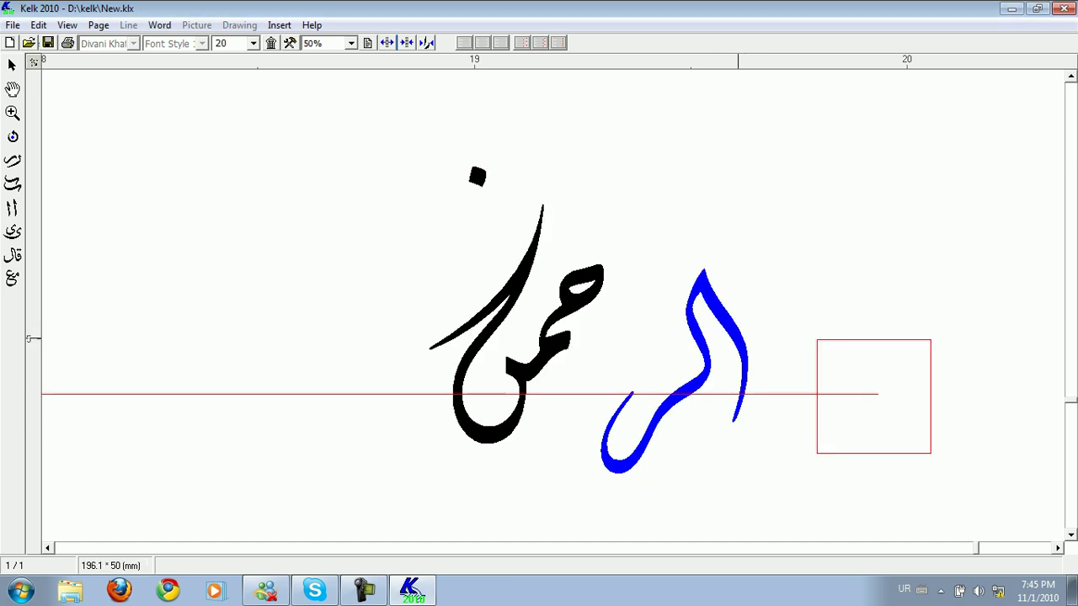
right_click(738, 340)
left_click(791, 418)
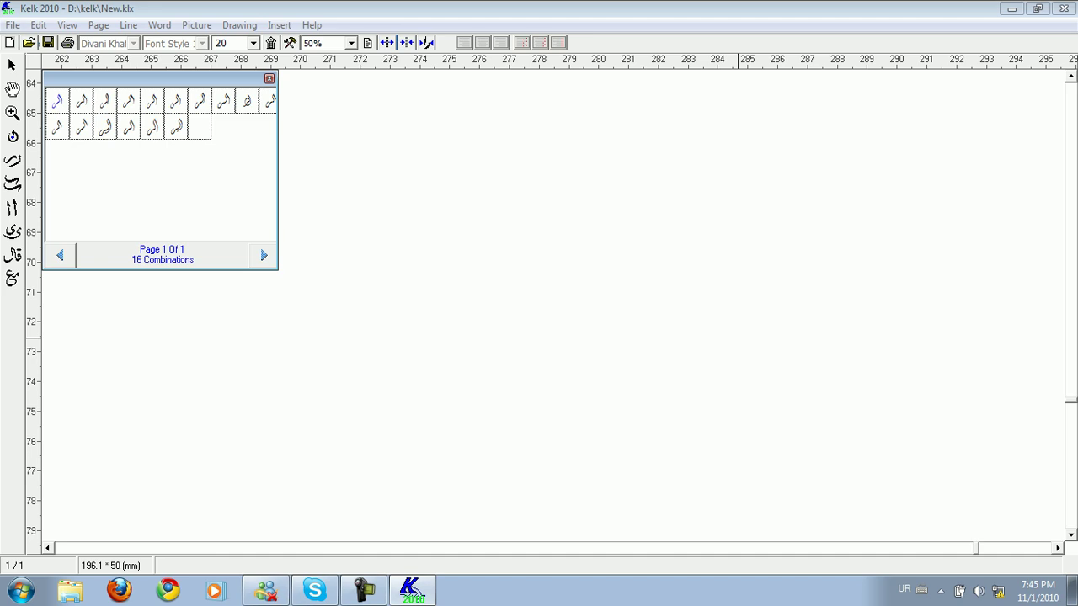
left_click(270, 79)
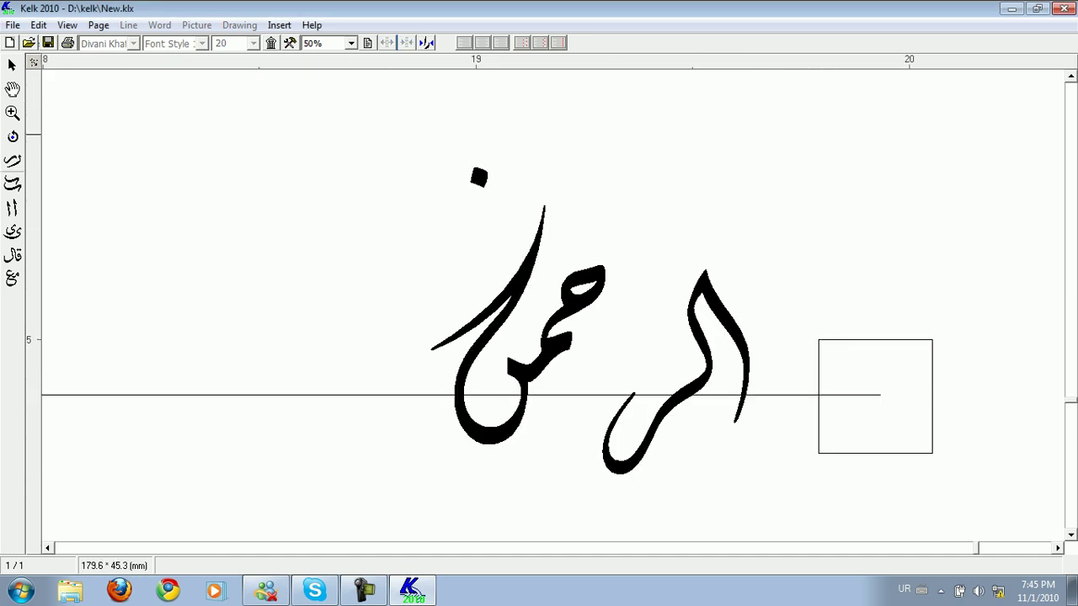
Try a succession of alternative letter shapes for the الر part of الرحمن directly on the page.
left_click(12, 160)
left_click(732, 330)
left_click(737, 309)
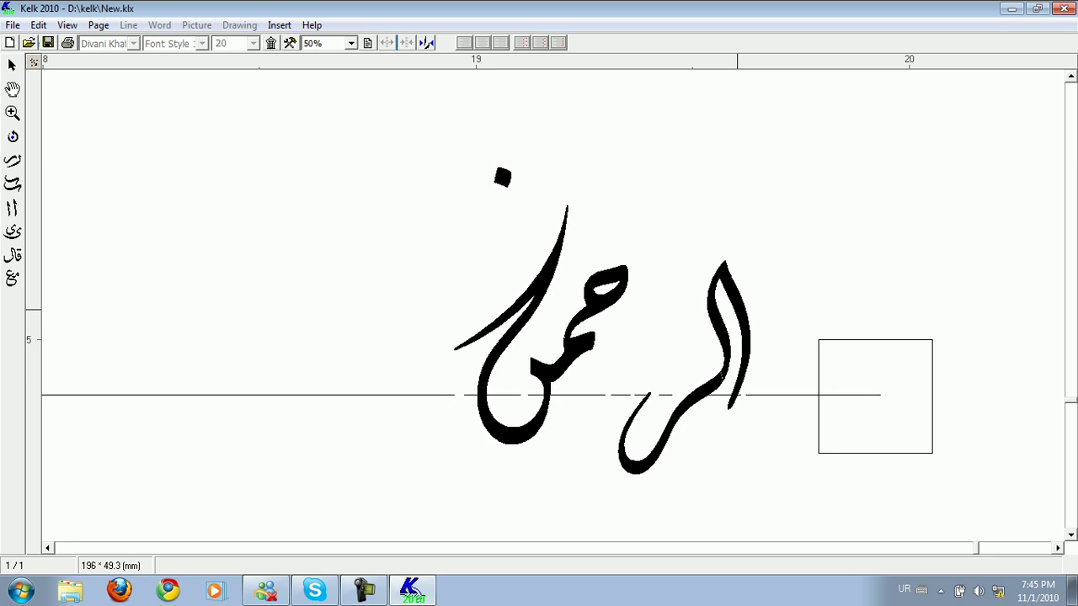
left_click(739, 310)
left_click(732, 326)
left_click(731, 327)
left_click(731, 326)
left_click(705, 347)
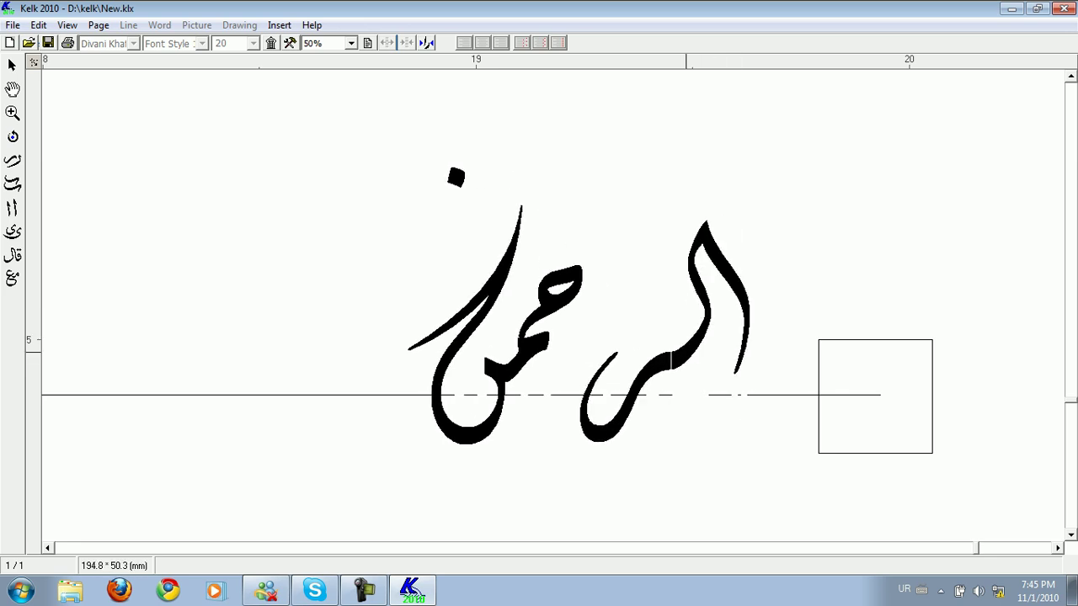
left_click(691, 352)
left_click(698, 364)
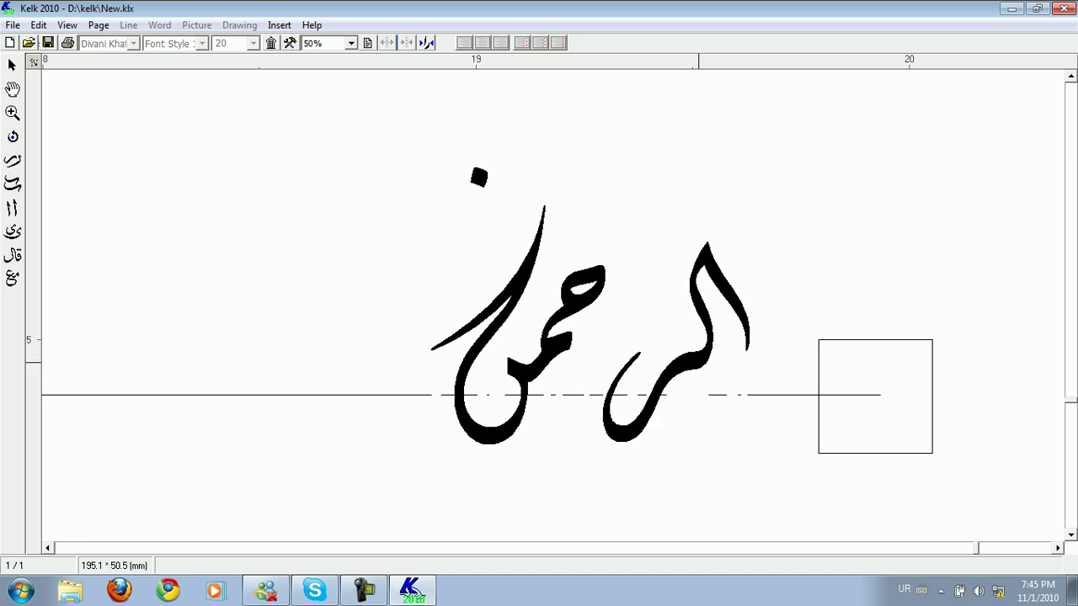
left_click(697, 366)
left_click(712, 359)
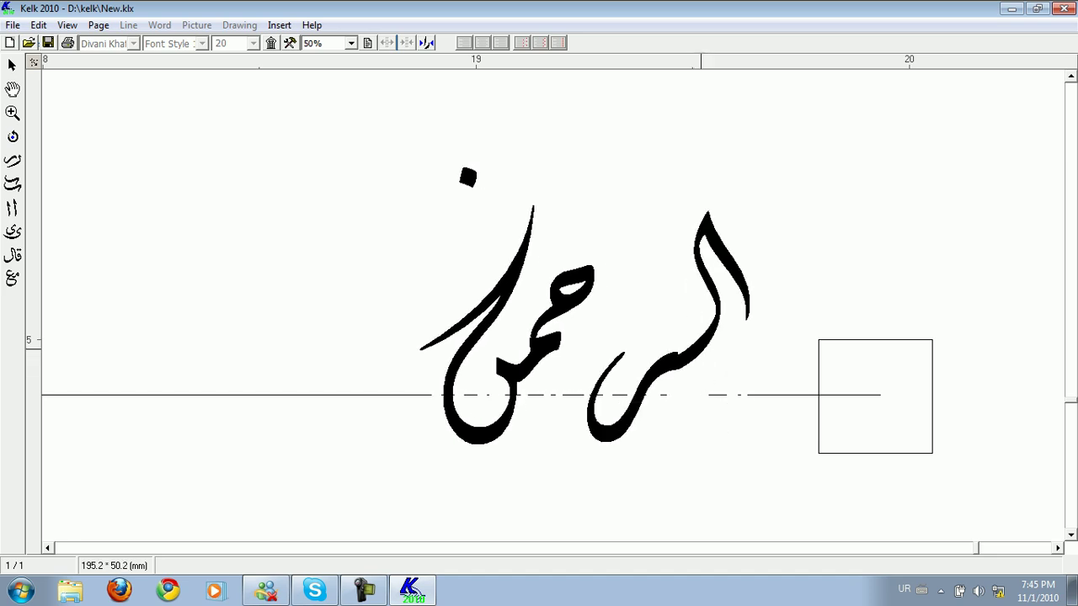
left_click(700, 358)
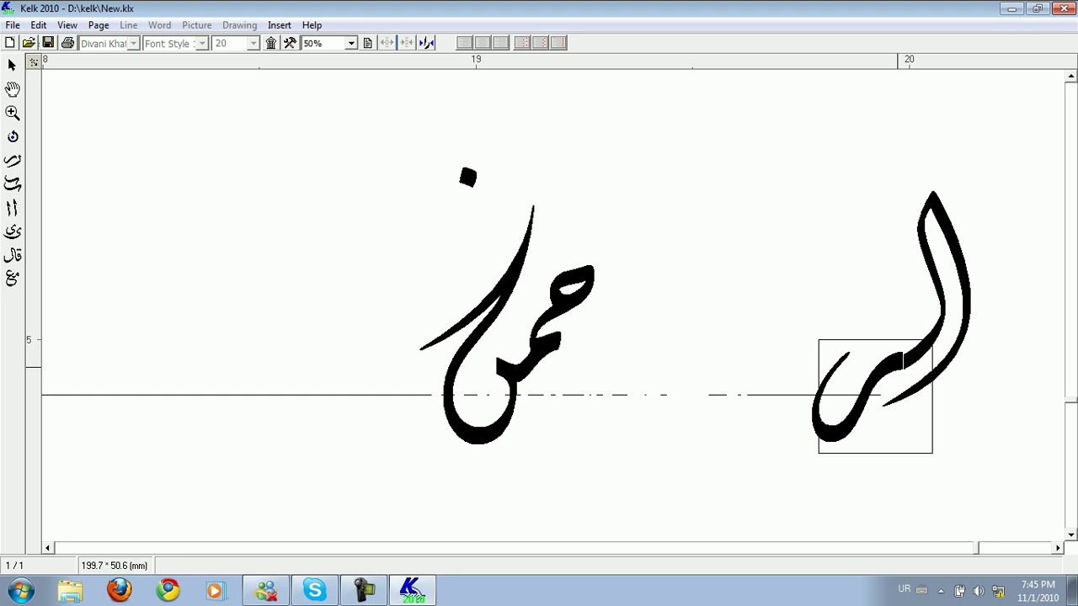
left_click(895, 367)
left_click(891, 365)
left_click(892, 368)
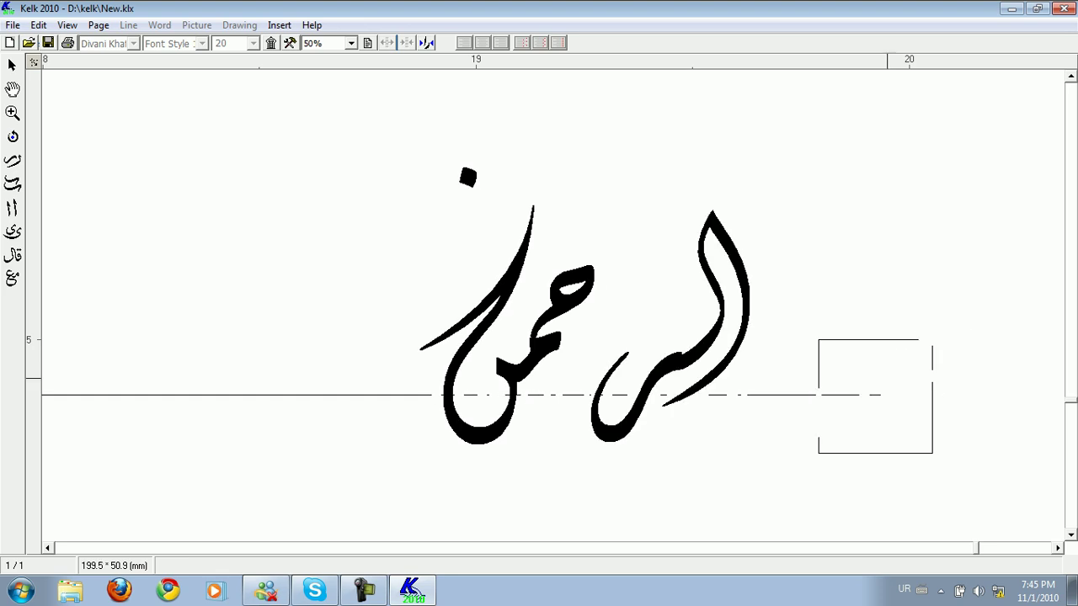
left_click(697, 354)
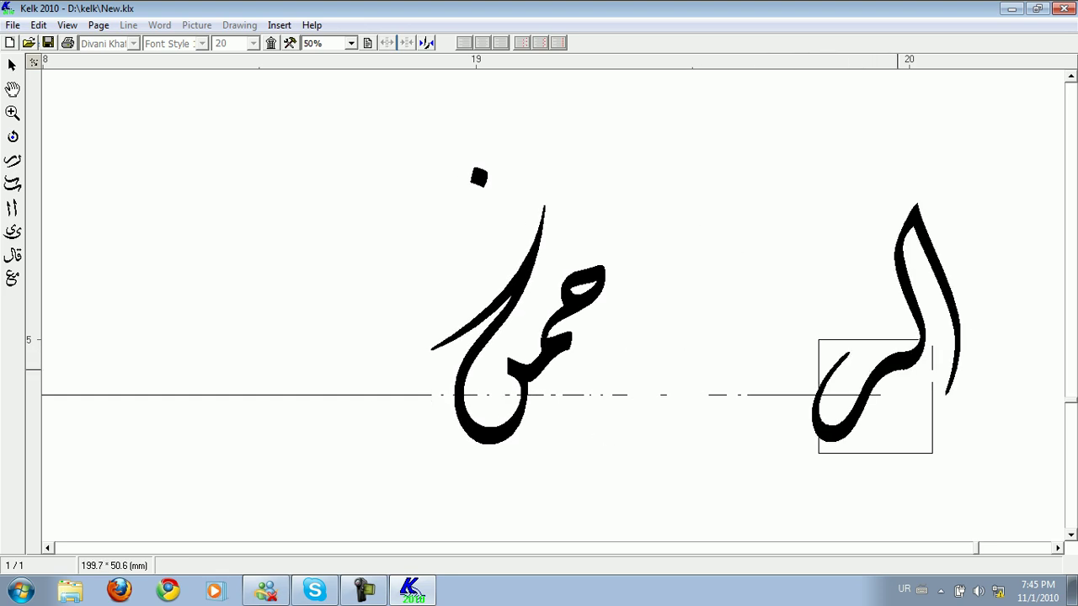
left_click(897, 366)
left_click(897, 364)
left_click(897, 364)
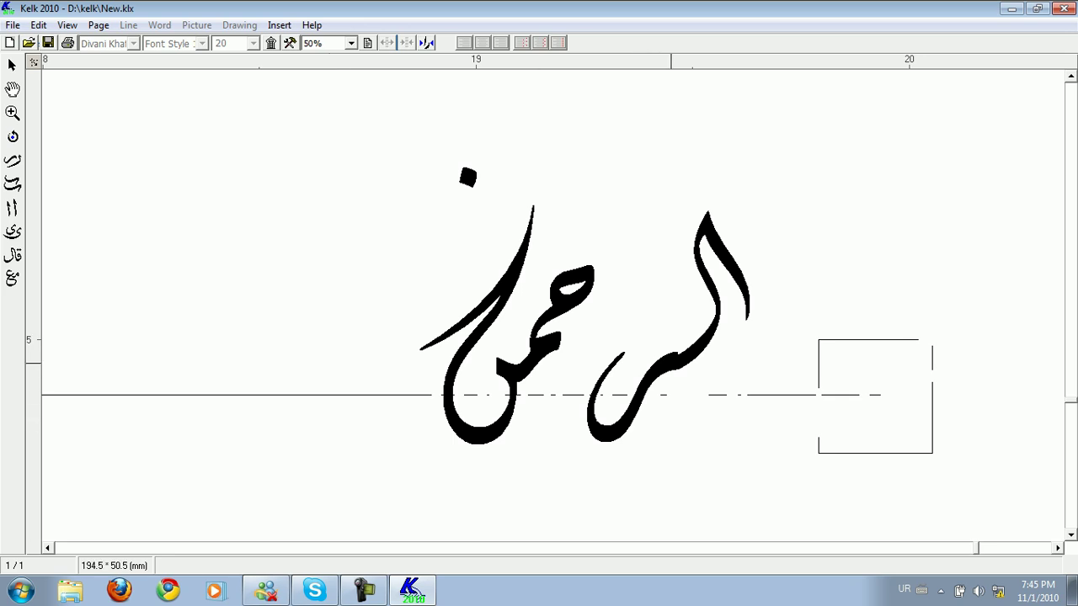
Choose the round looped shape for الر from its combinations and move it up and left, close against حمن.
left_click(671, 362)
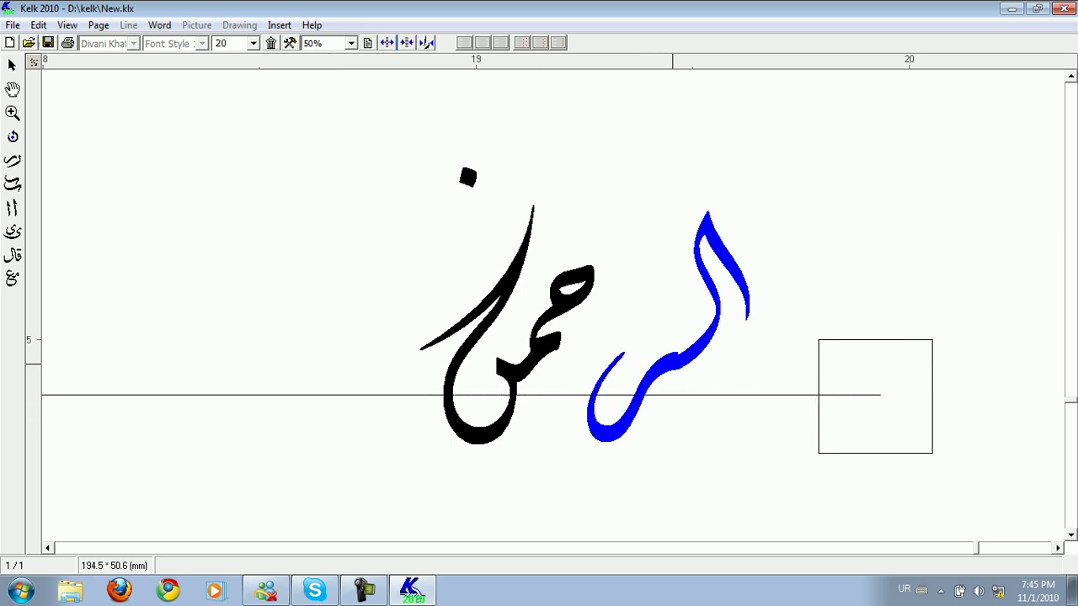
key("F2")
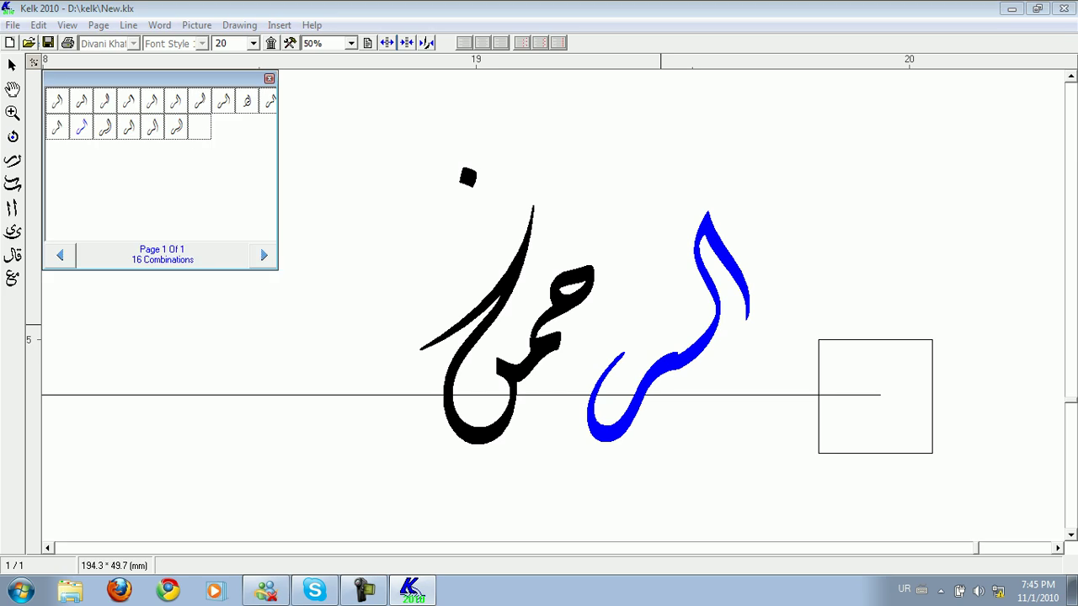
left_click(246, 103)
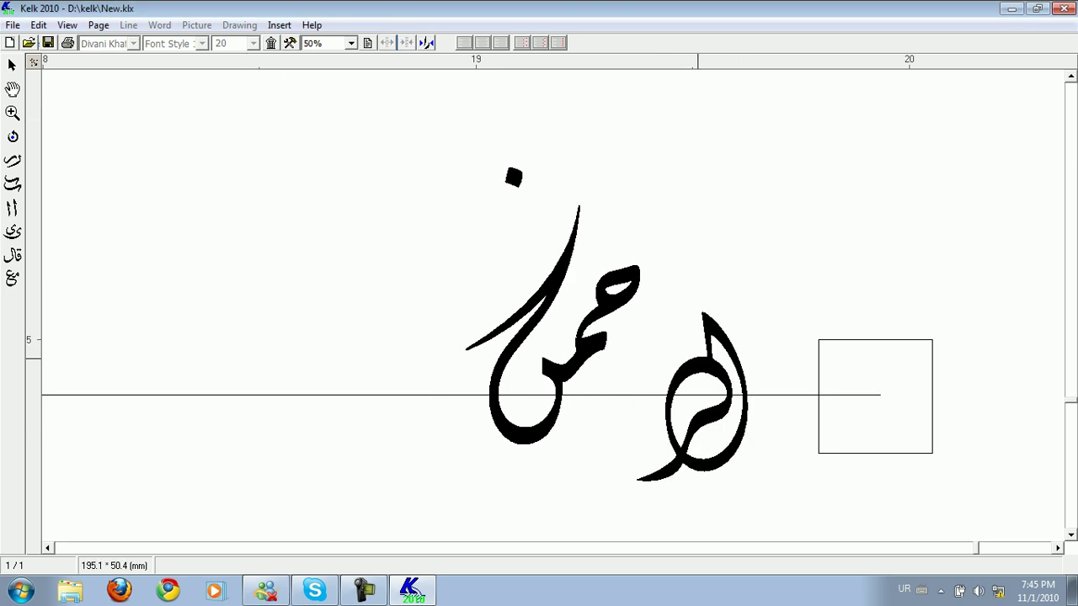
left_click_drag(706, 365, 659, 324)
left_click(715, 295)
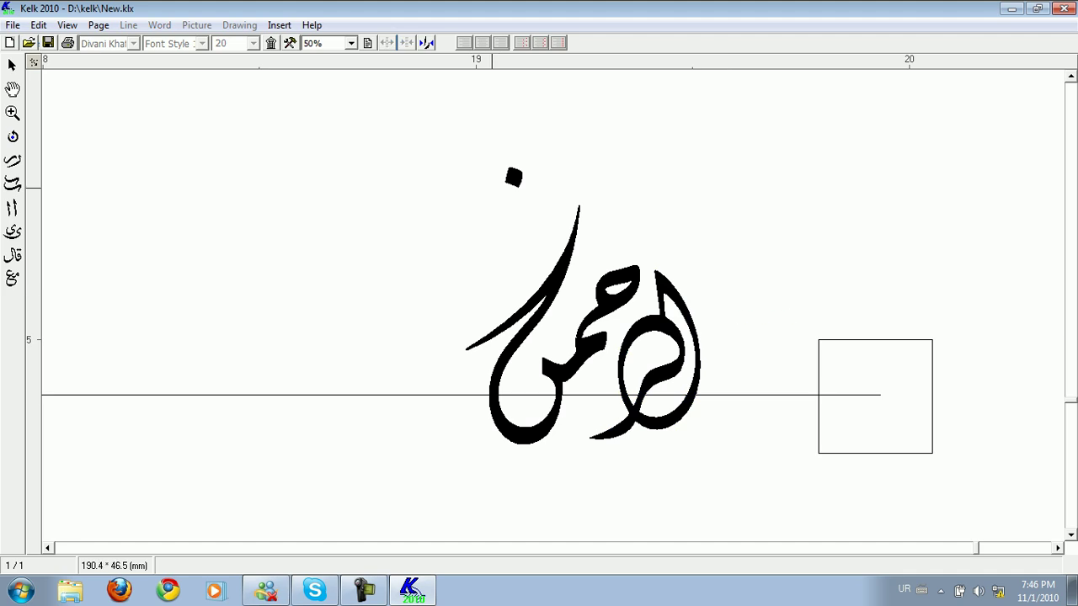
Move the dot of the ن in الرحمن down into the letter's bowl and deselect it.
left_click_drag(505, 176, 538, 360)
left_click_drag(513, 178, 524, 378)
left_click(750, 299)
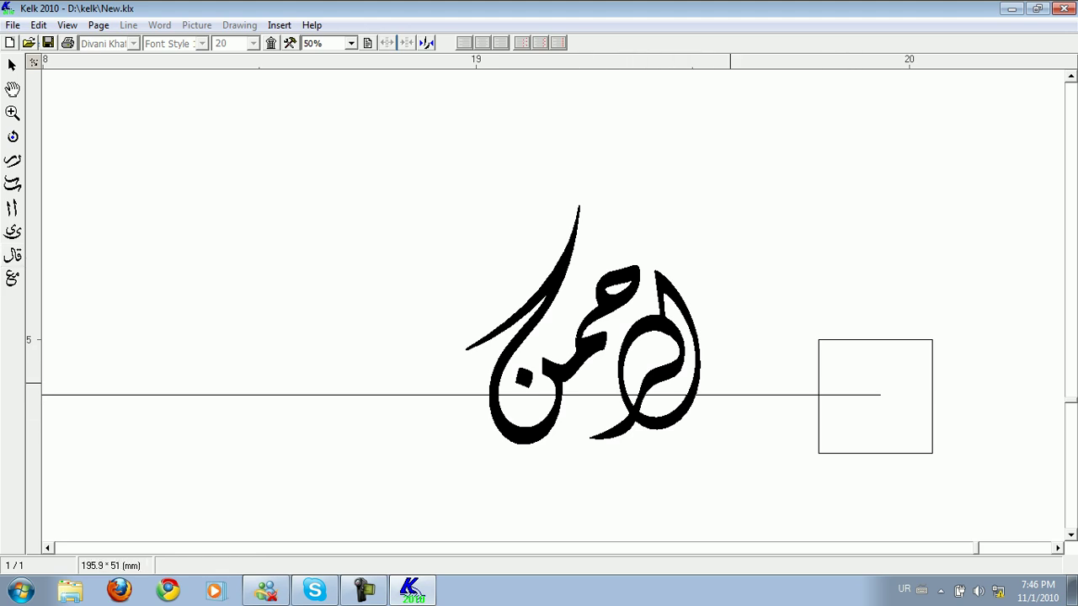
Select the محمد line, open the palette of dots and diacritic marks, and place it above the word.
scroll(729, 384, "down", 7)
scroll(708, 383, "down", 1)
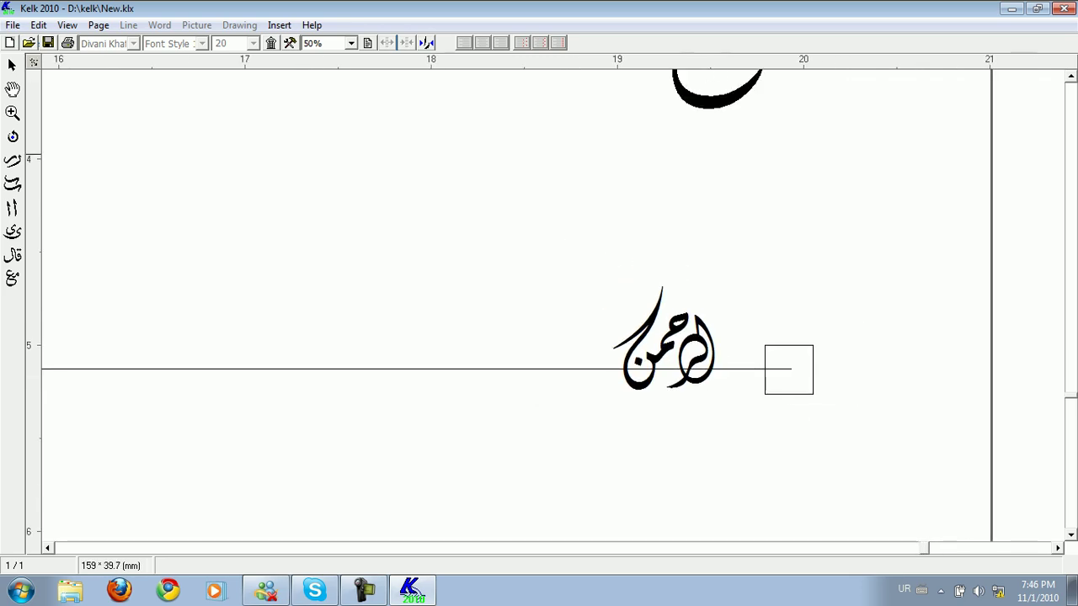
scroll(505, 303, "up", 5)
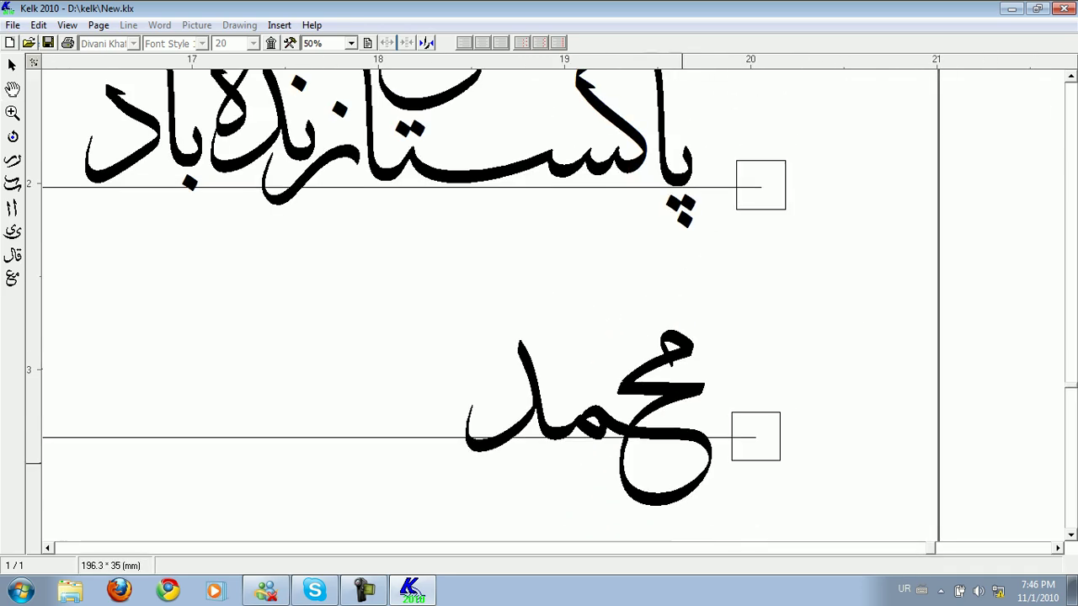
left_click_drag(779, 324, 808, 220)
left_click_drag(804, 426, 773, 330)
left_click_drag(633, 236, 612, 248)
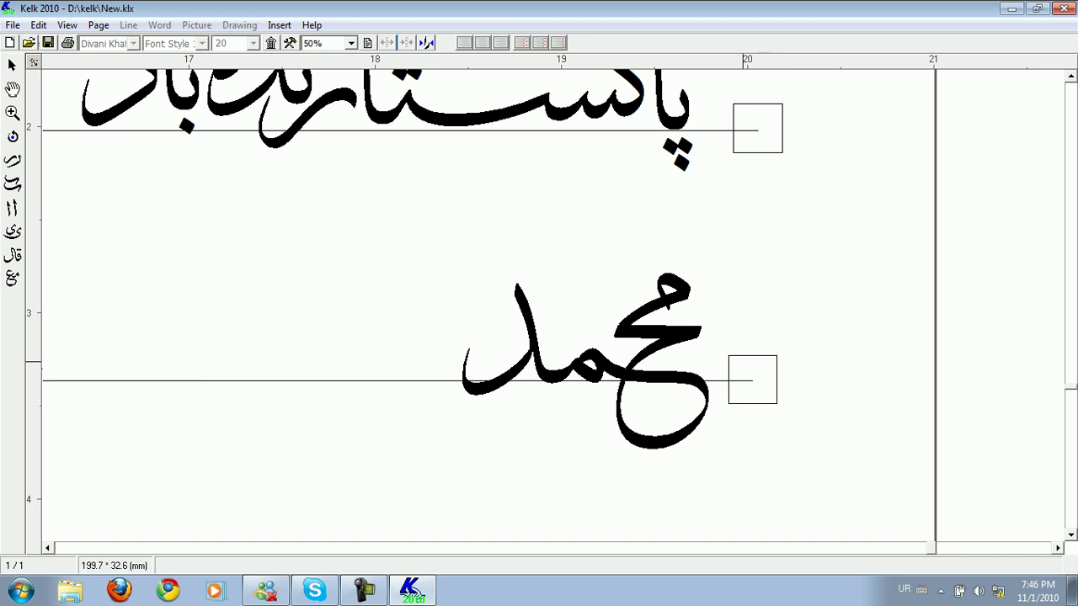
left_click(756, 386)
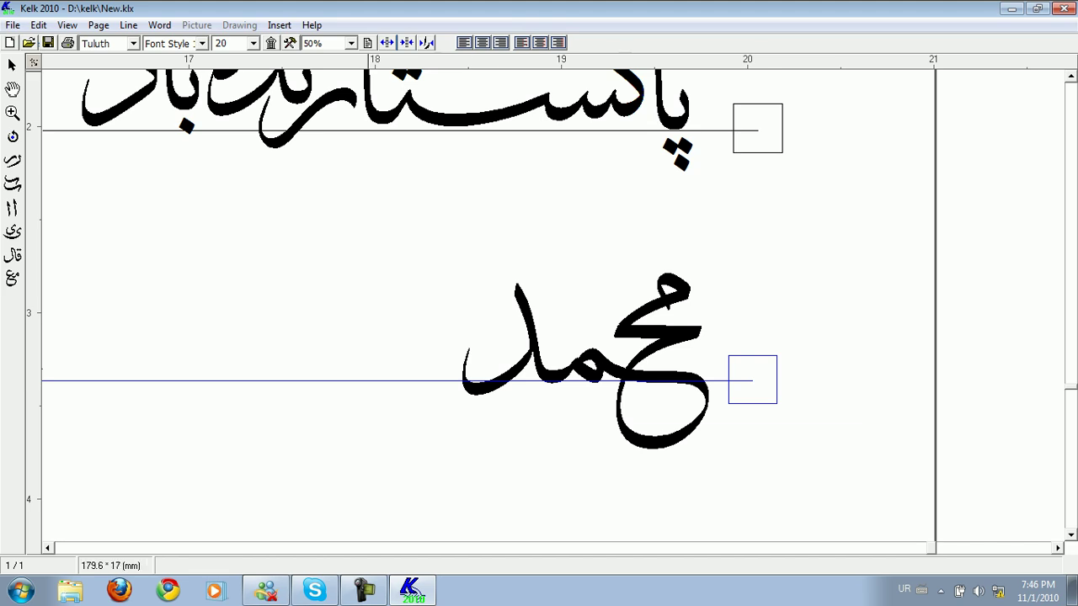
left_click(270, 43)
left_click_drag(299, 146, 257, 152)
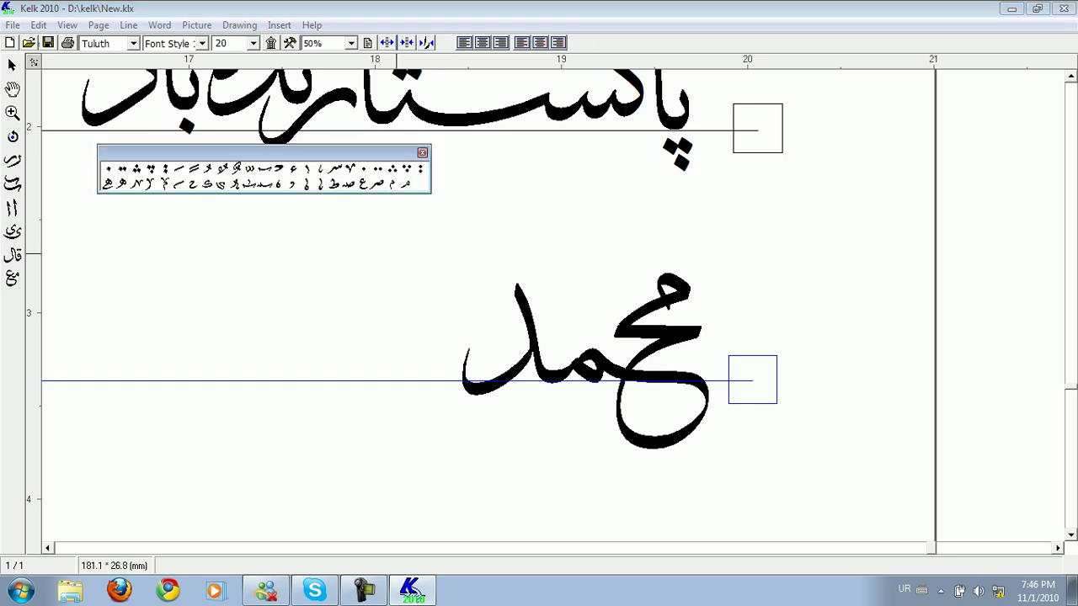
left_click(396, 254)
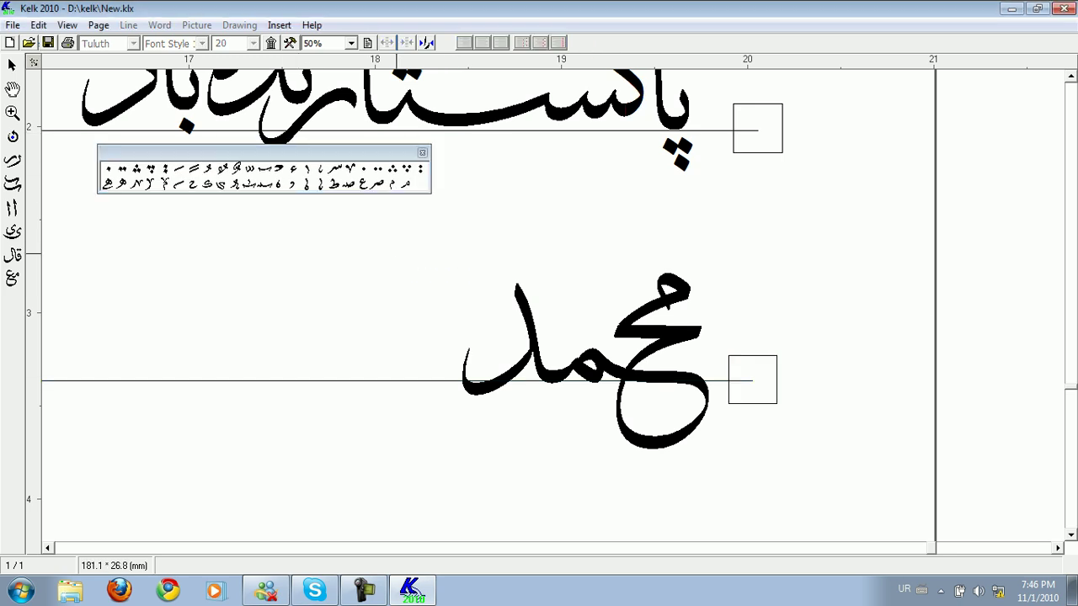
Shift the marks palette slightly, then select the الرحمن line to view the marks offered for Divani Khafi.
left_click_drag(387, 152, 375, 157)
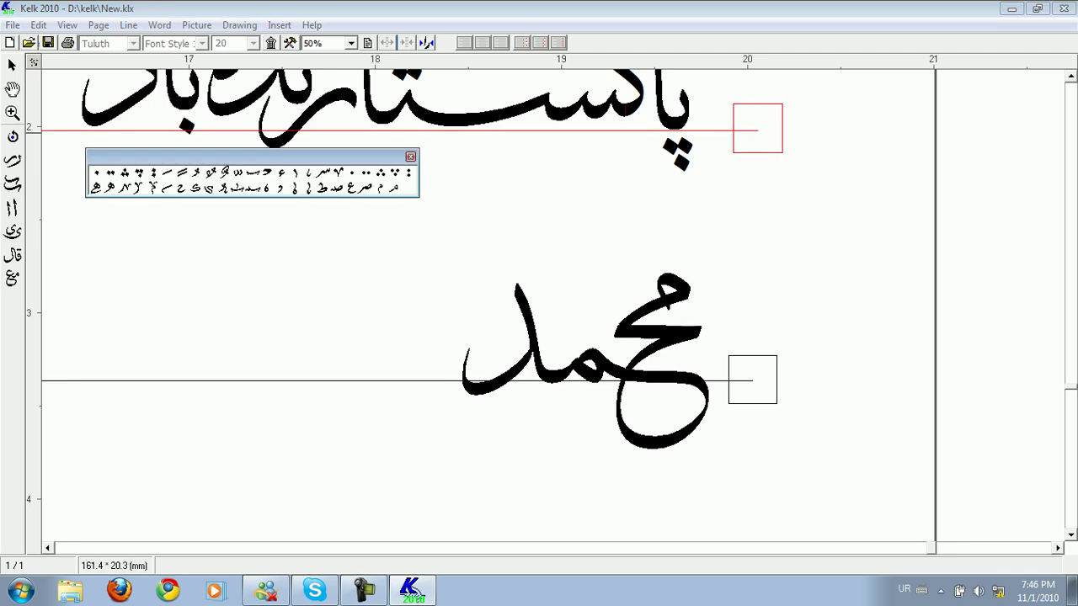
left_click_drag(431, 391, 474, 277)
left_click_drag(493, 406, 524, 279)
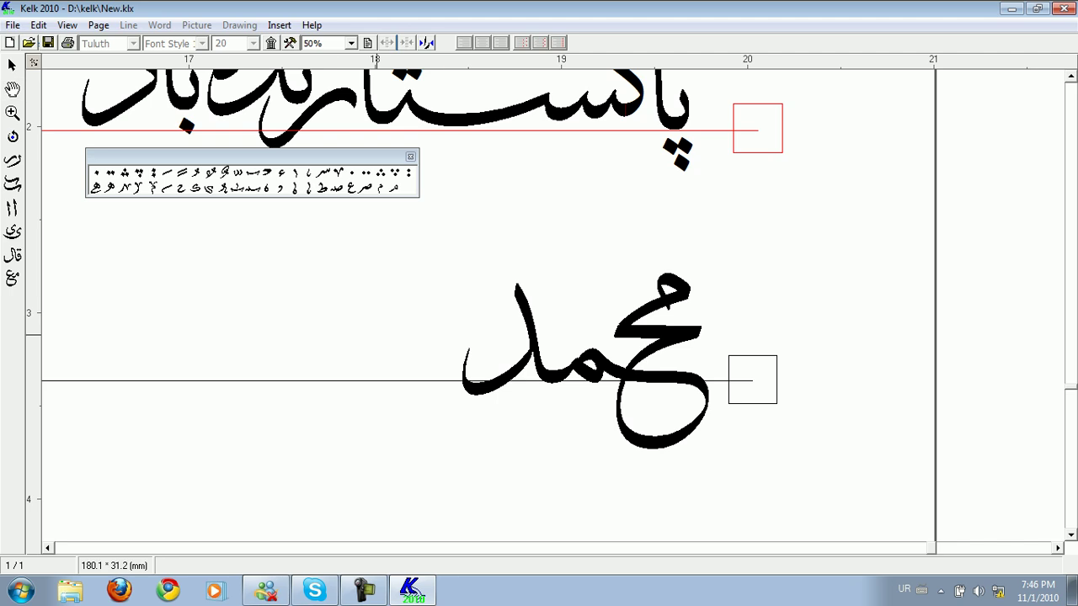
scroll(488, 303, "down", 5)
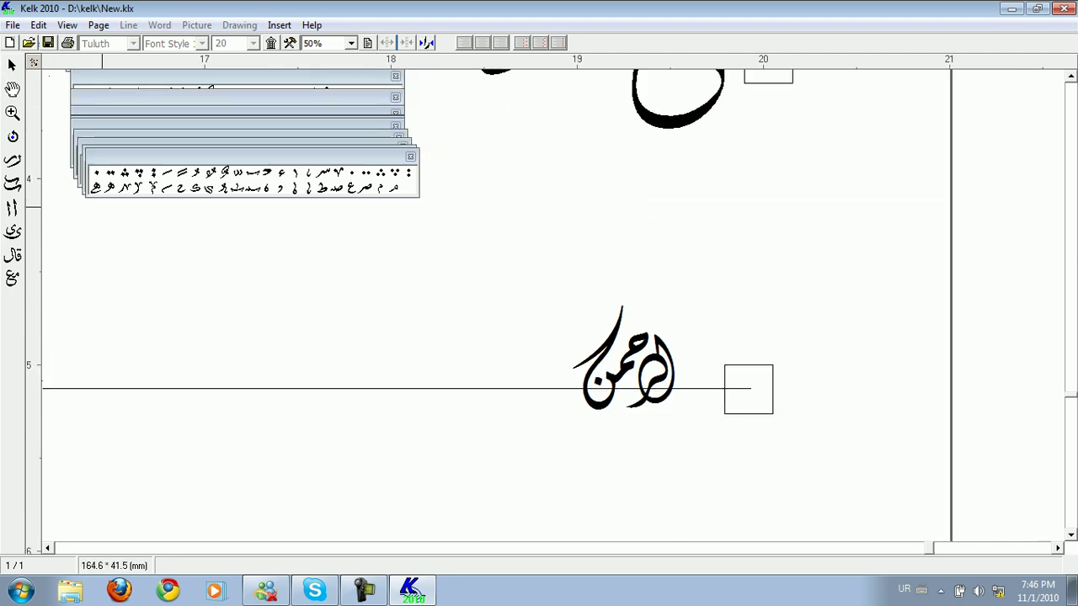
left_click(756, 410)
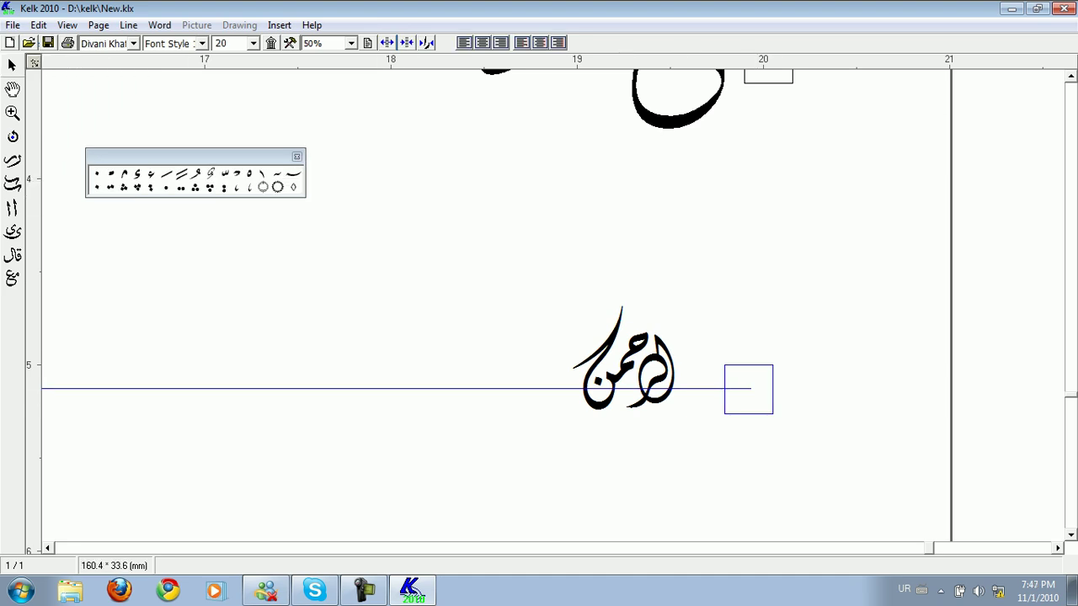
scroll(497, 303, "up", 6)
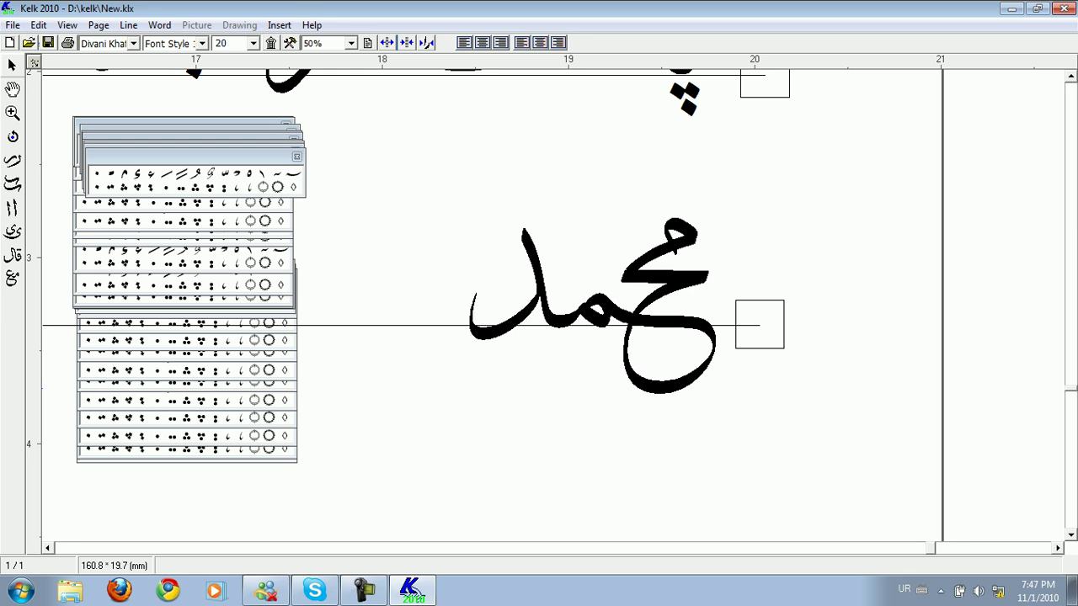
Reselect the محمد line, enlarge it, and place a damma above its first م.
left_click(762, 341)
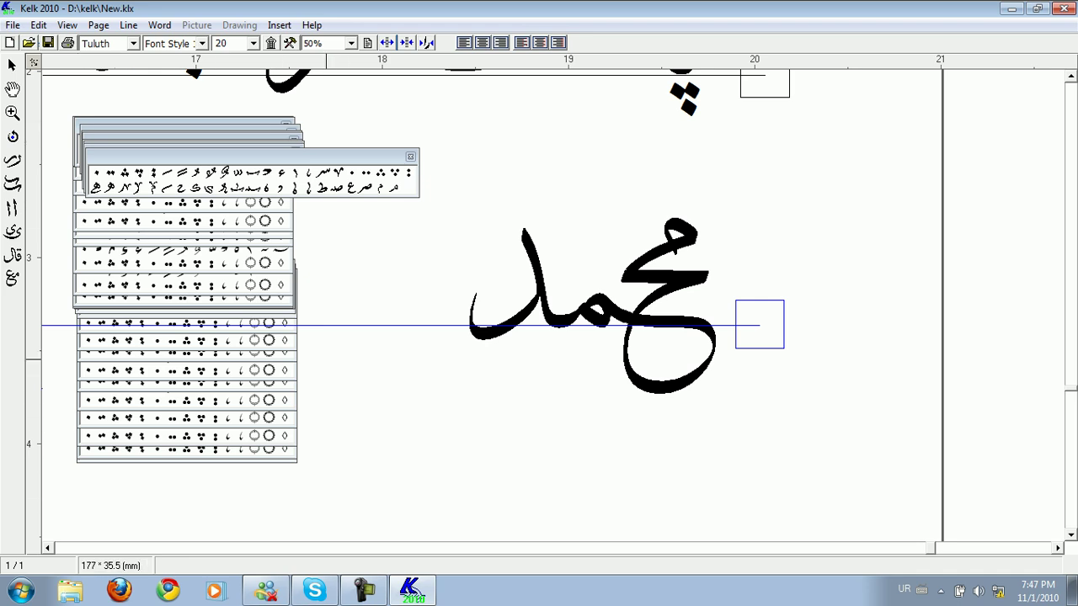
left_click(34, 63)
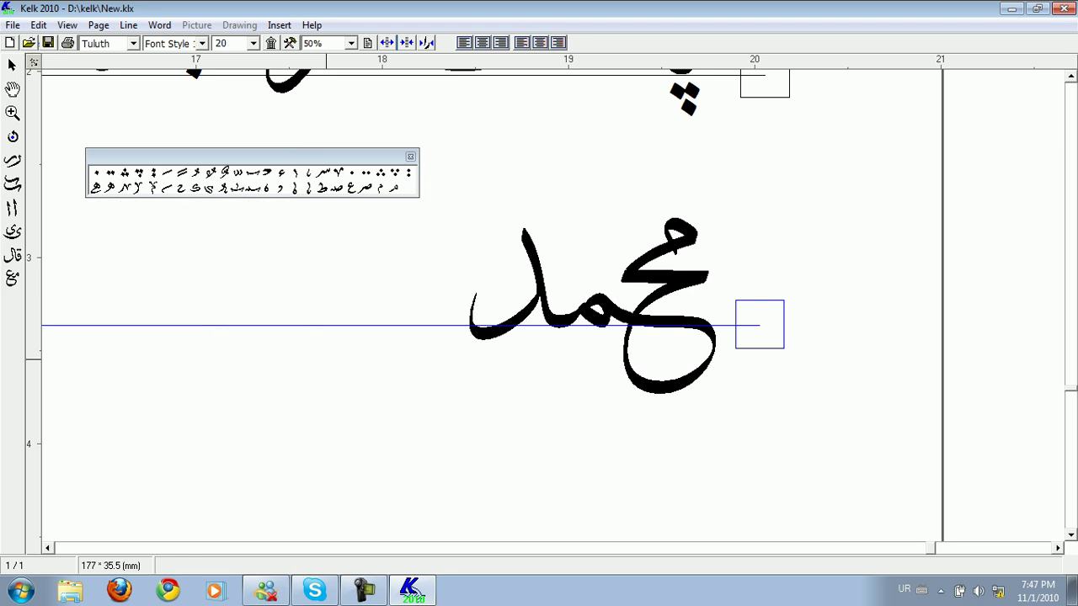
left_click_drag(421, 150, 771, 419)
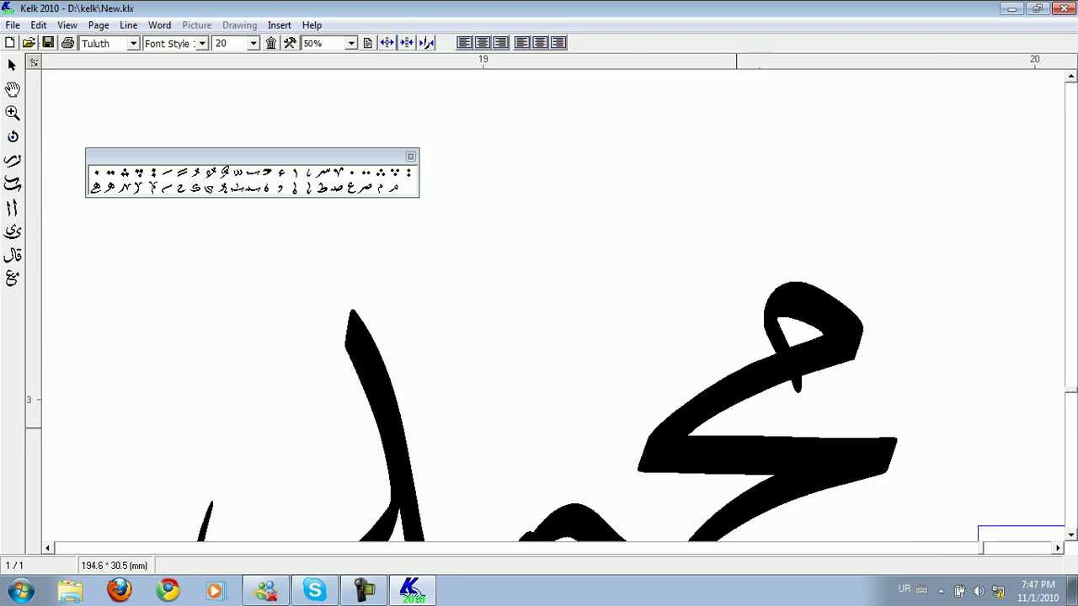
scroll(569, 408, "down", 8)
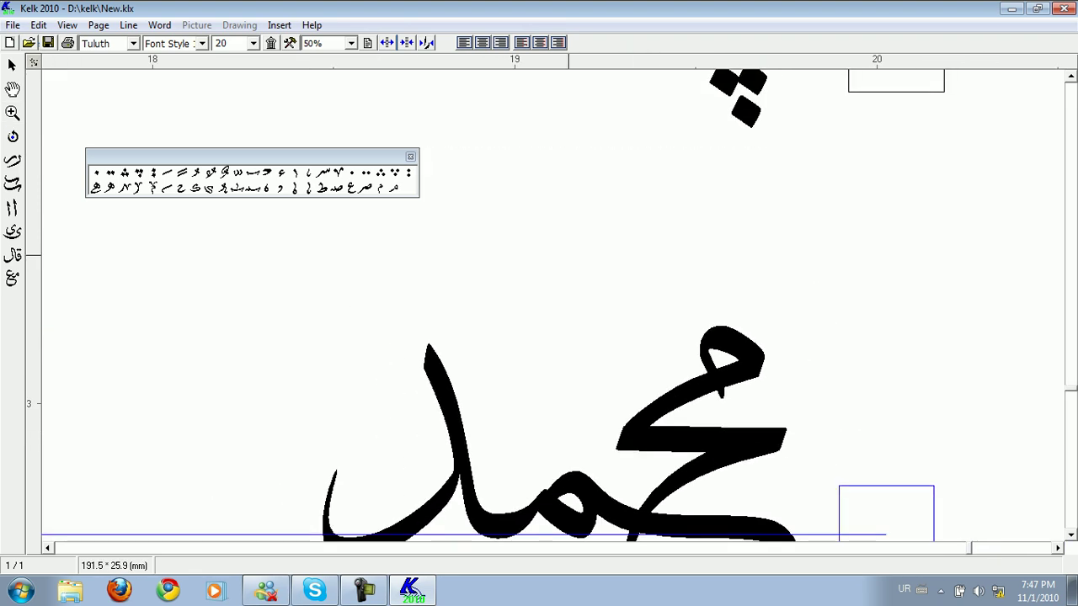
scroll(571, 320, "down", 2)
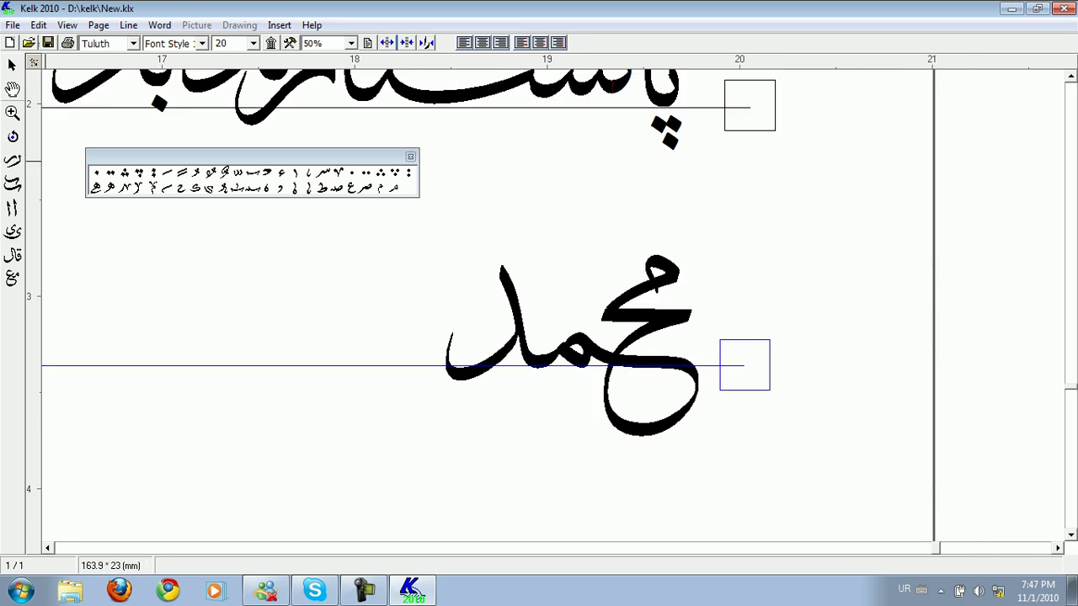
left_click_drag(558, 315, 560, 313)
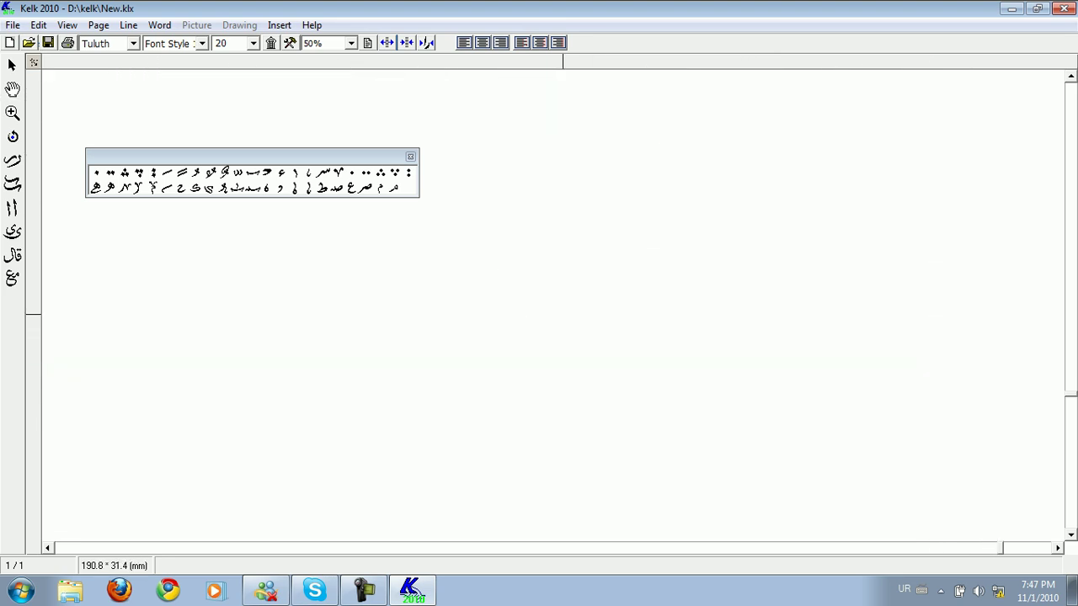
scroll(566, 314, "down", 7)
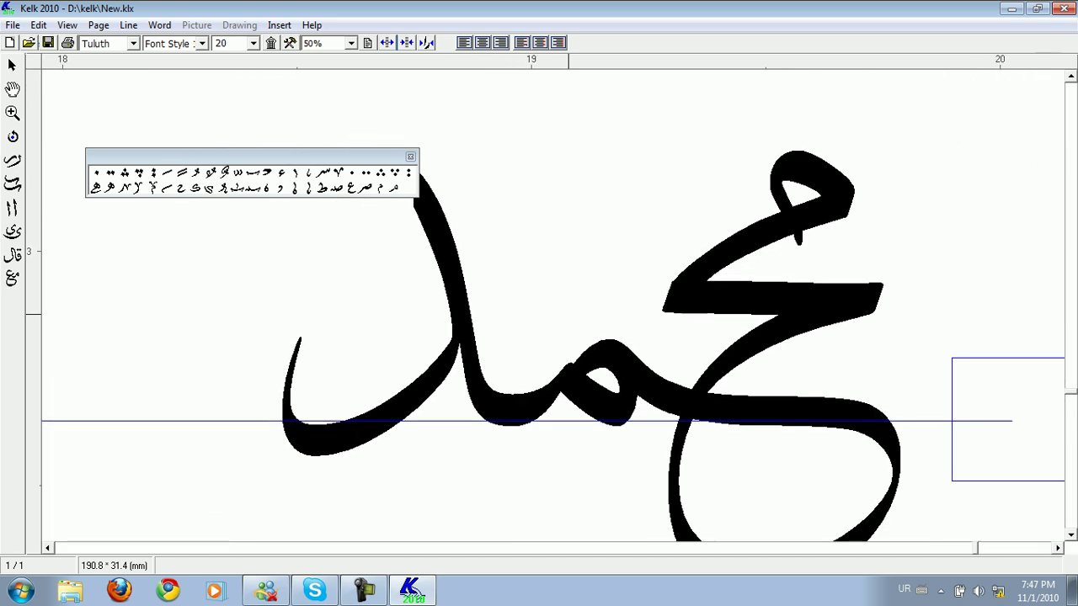
scroll(565, 314, "down", 2)
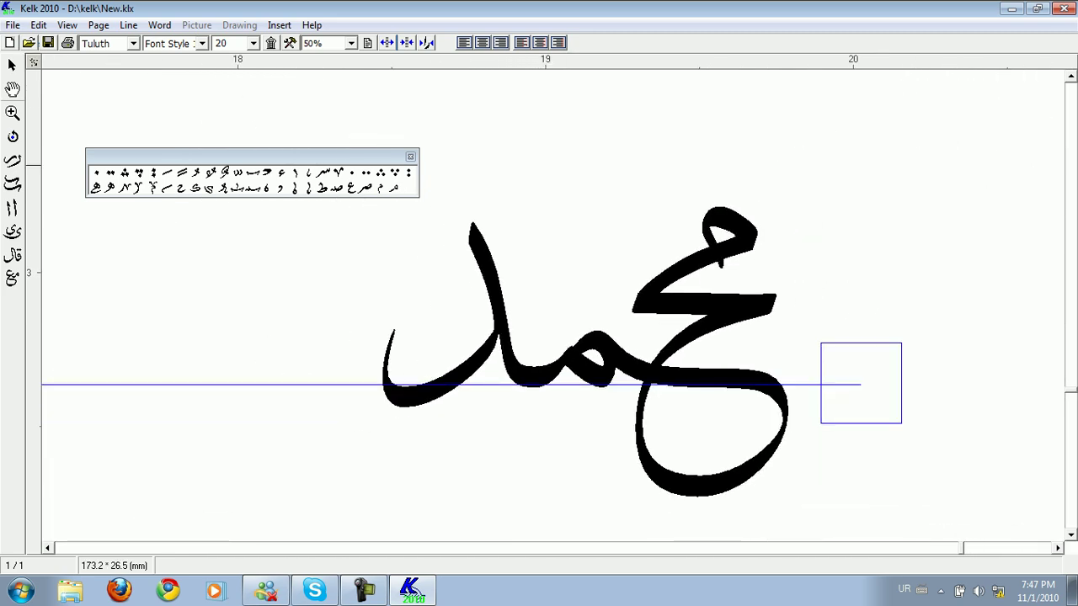
left_click_drag(552, 360, 512, 335)
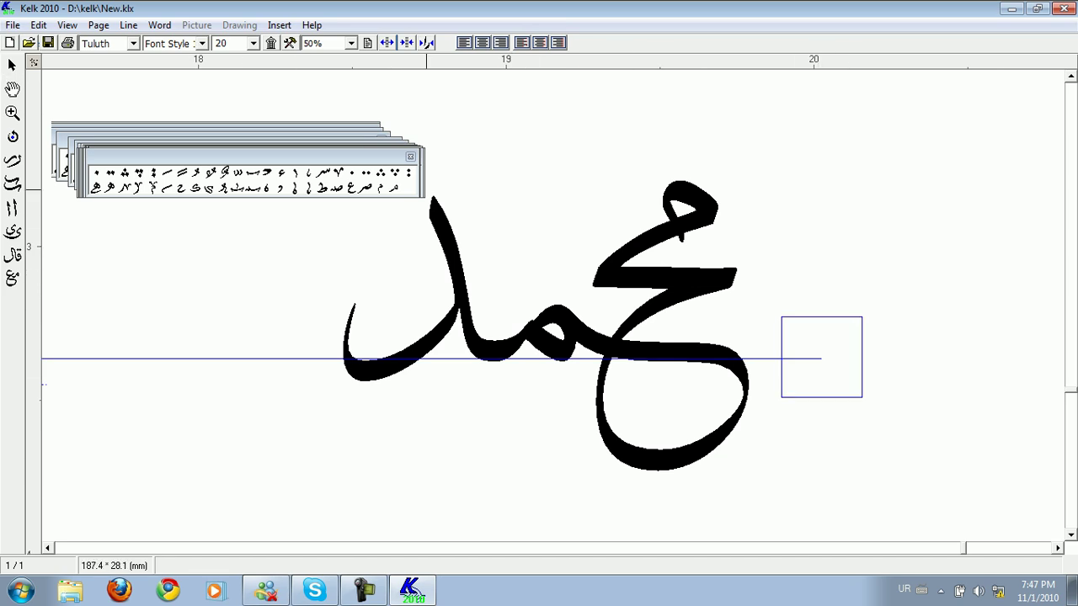
left_click(364, 158)
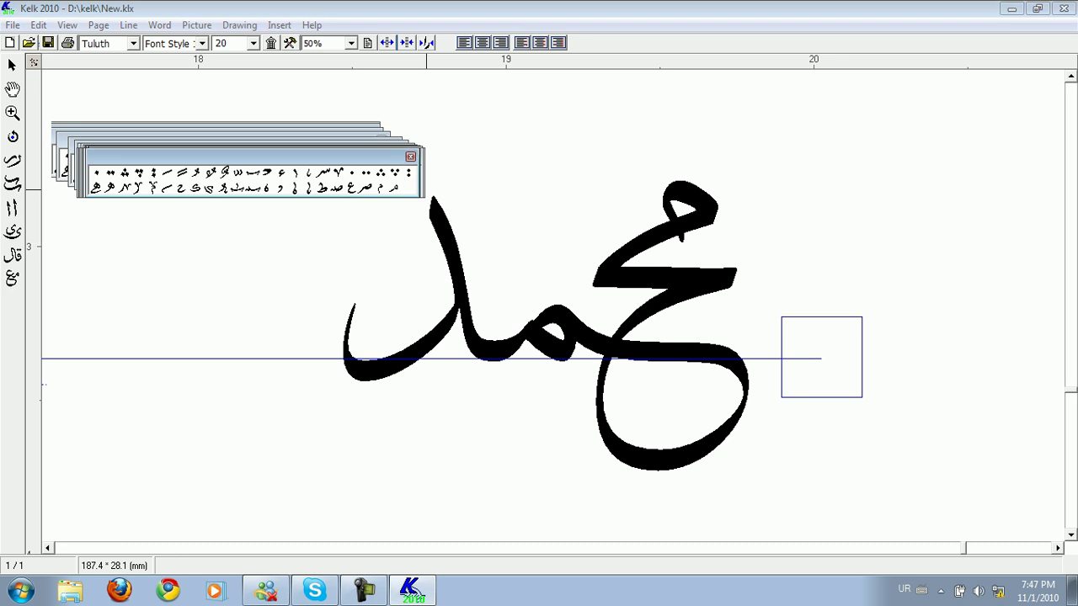
left_click_drag(196, 172, 671, 145)
left_click(682, 138)
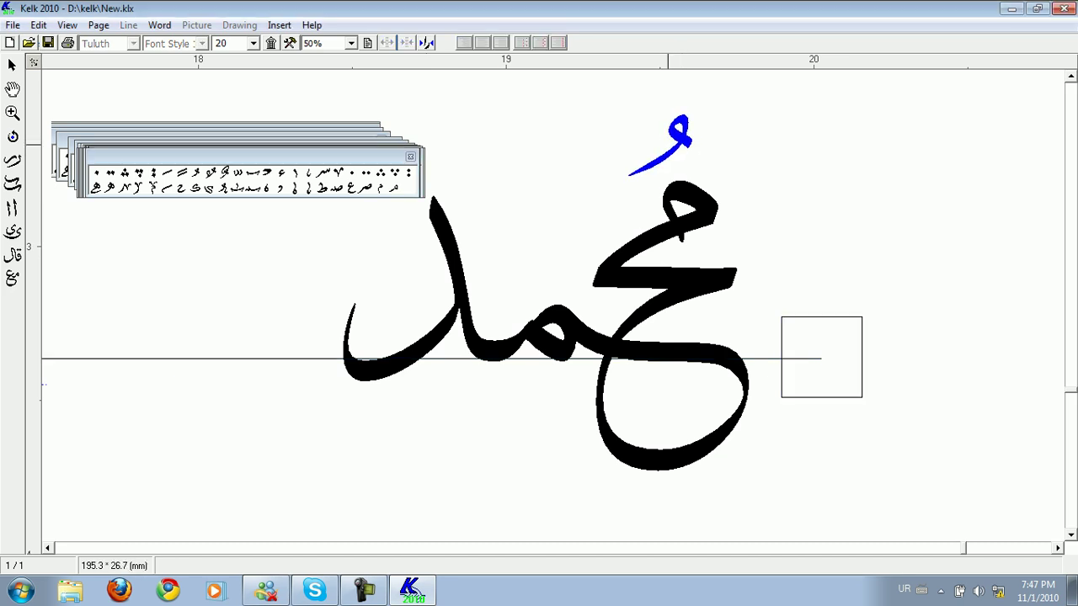
Place a slanted fatha and a shadda above the middle م, and a hook-shaped sukun above the د of محمد.
left_click_drag(168, 171, 593, 151)
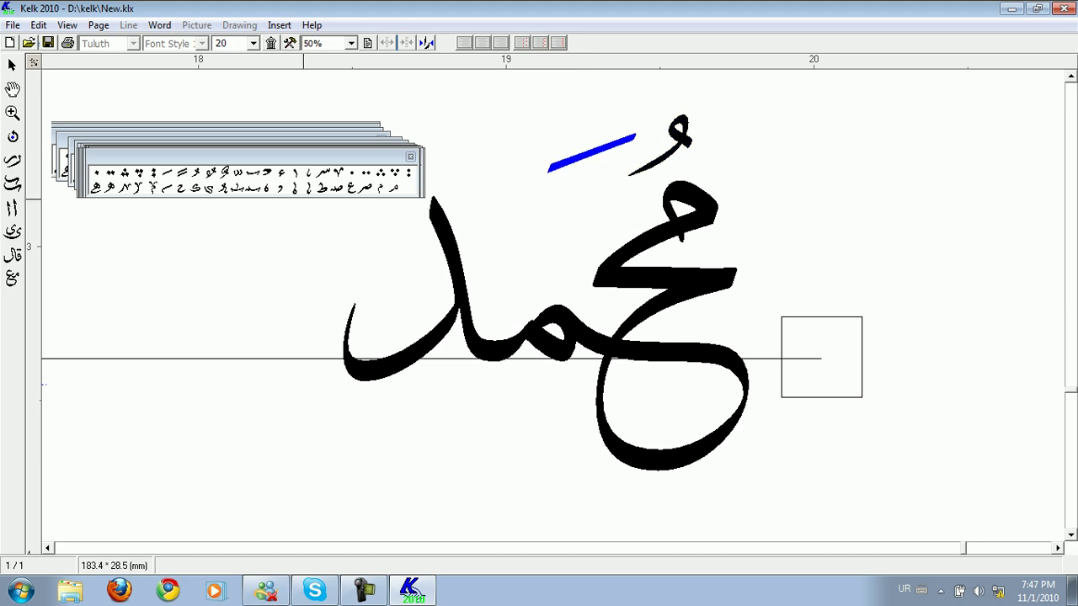
left_click(324, 172)
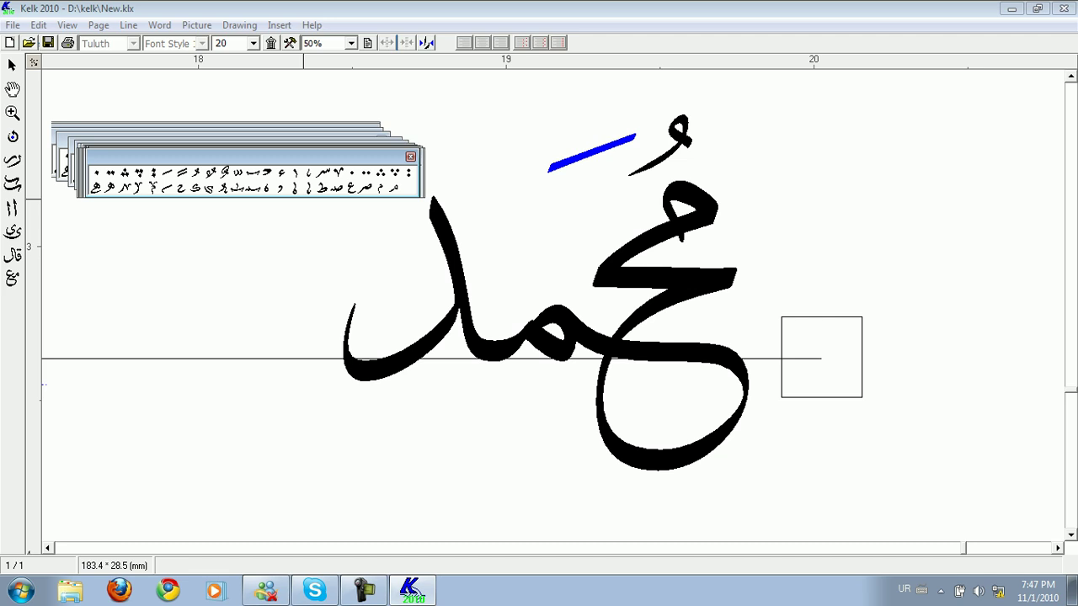
left_click(544, 241)
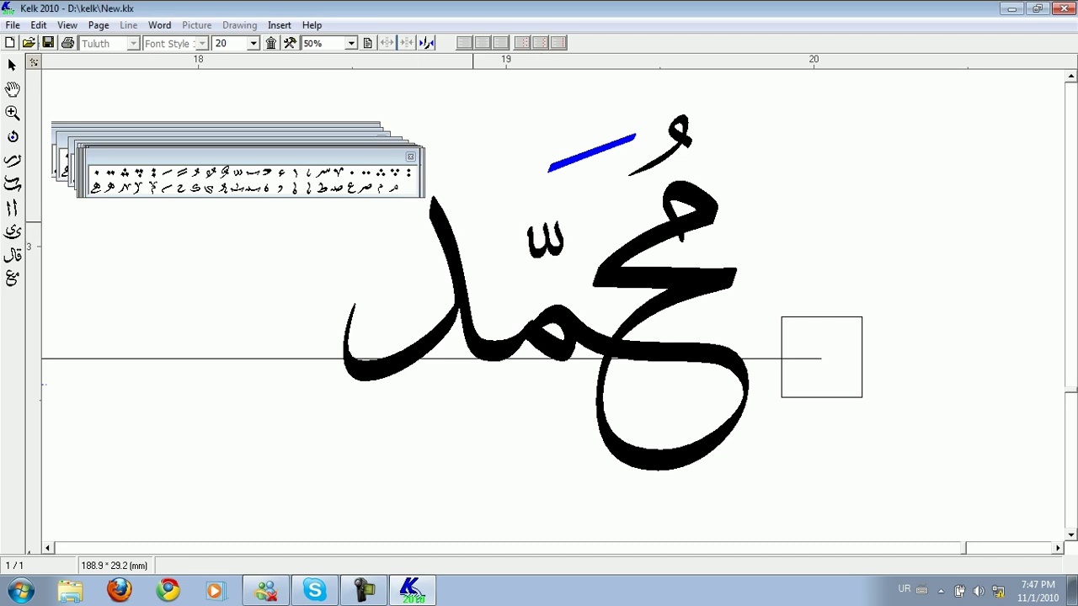
left_click_drag(336, 157, 280, 100)
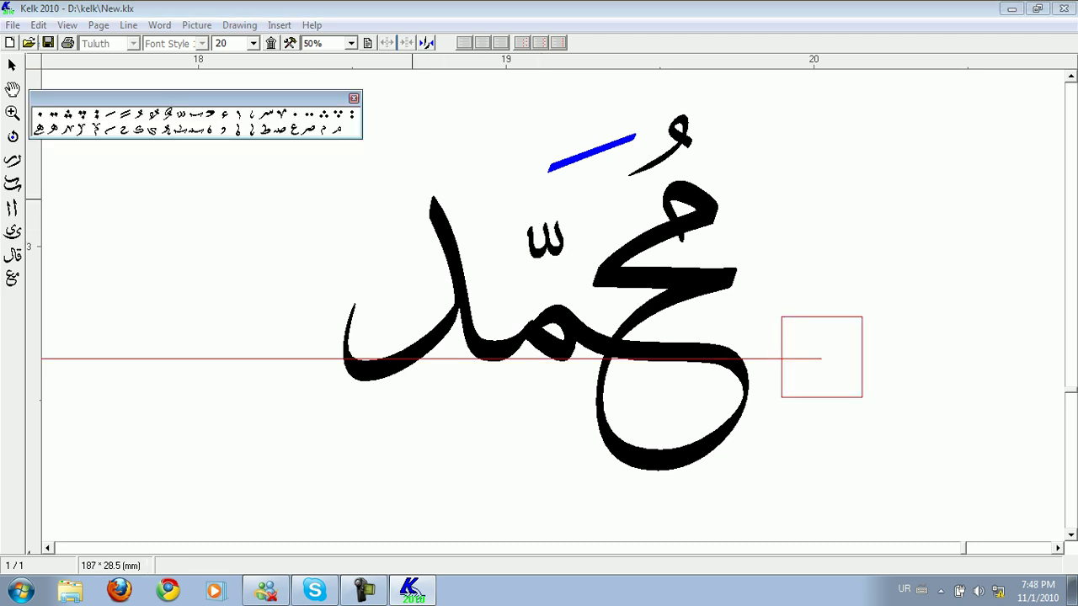
left_click(438, 139)
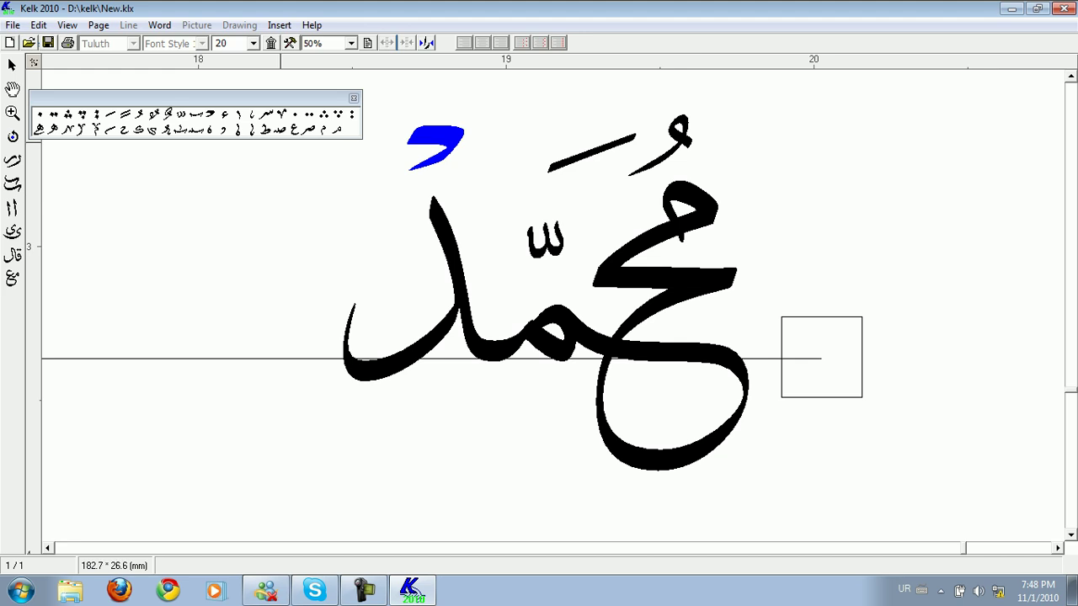
left_click(337, 130)
left_click_drag(632, 204, 647, 189)
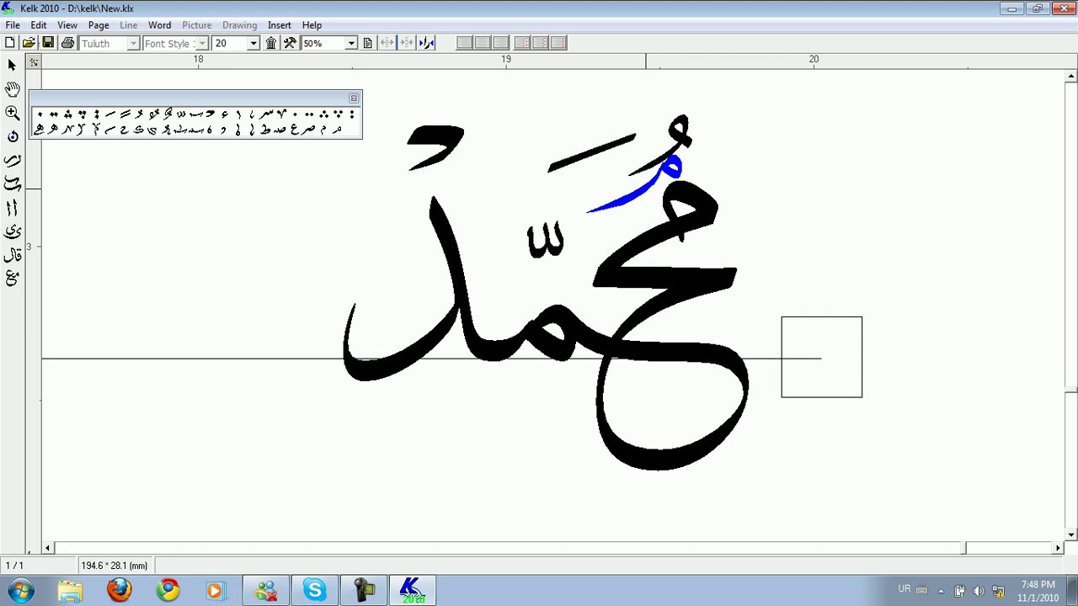
key("Delete")
Place a small م mark with a vertical tail just left of the first م's head and shift the damma left above it.
left_click(323, 130)
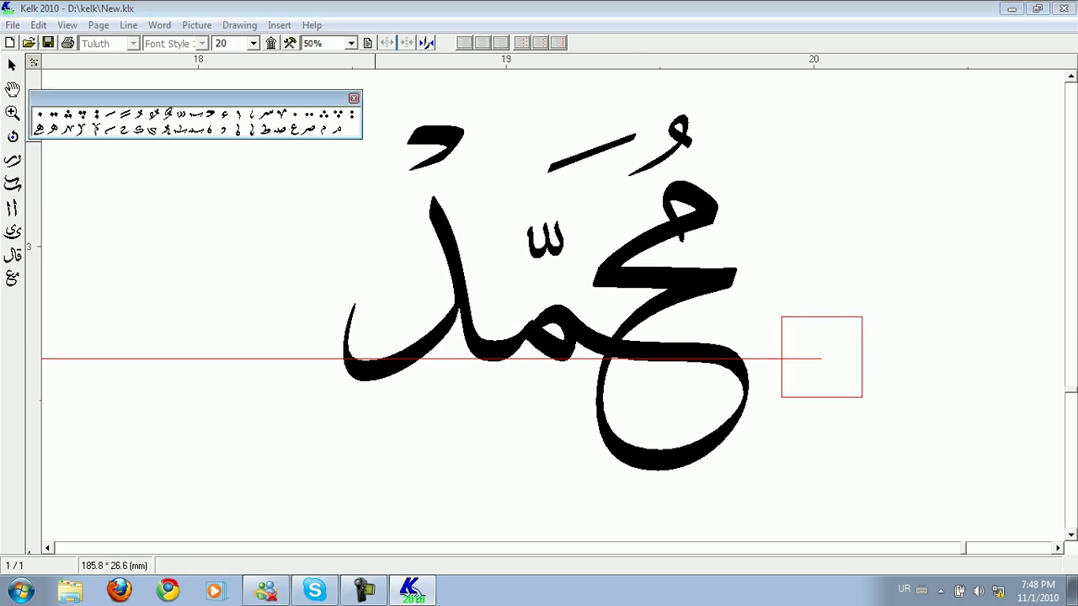
left_click(616, 208)
key("Delete")
left_click(337, 130)
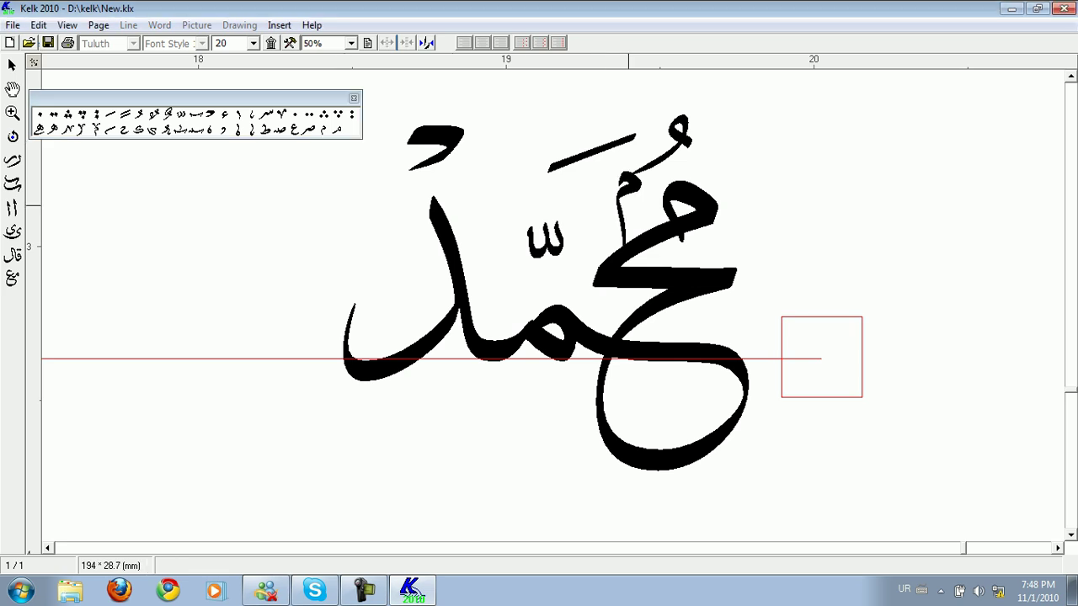
left_click(646, 157)
left_click_drag(679, 144, 654, 145)
left_click(643, 181)
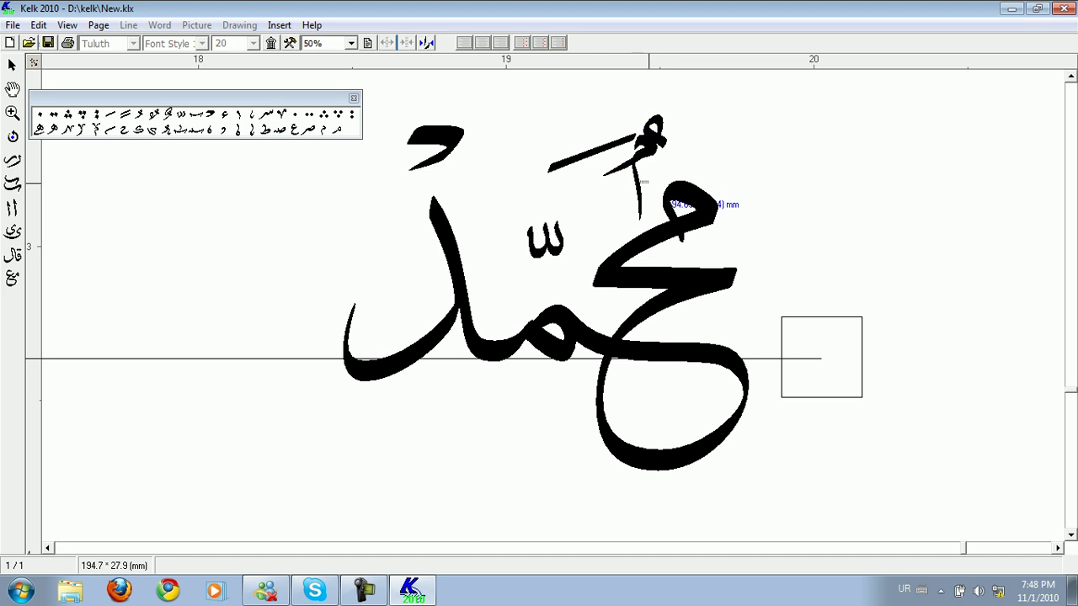
left_click_drag(638, 183, 646, 183)
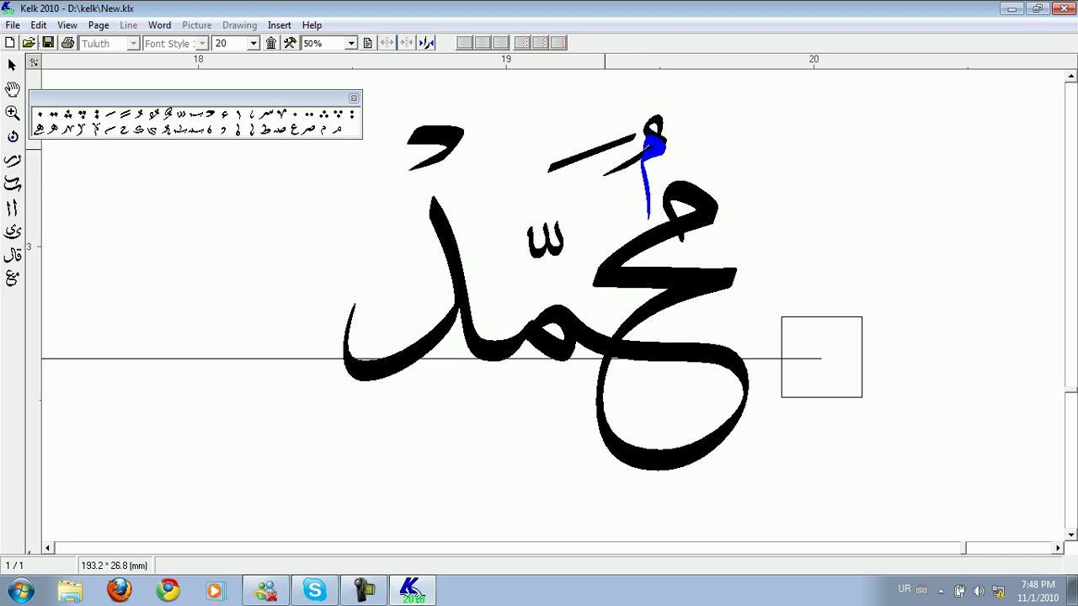
Raise the damma clear of the small م mark and move the fatha up and left to match.
left_click_drag(605, 150, 578, 123)
mouse_move(654, 126)
left_mouse_down()
mouse_move(660, 101)
mouse_move(595, 102)
mouse_move(650, 110)
left_mouse_up()
left_click(578, 106)
left_click_drag(578, 106, 565, 118)
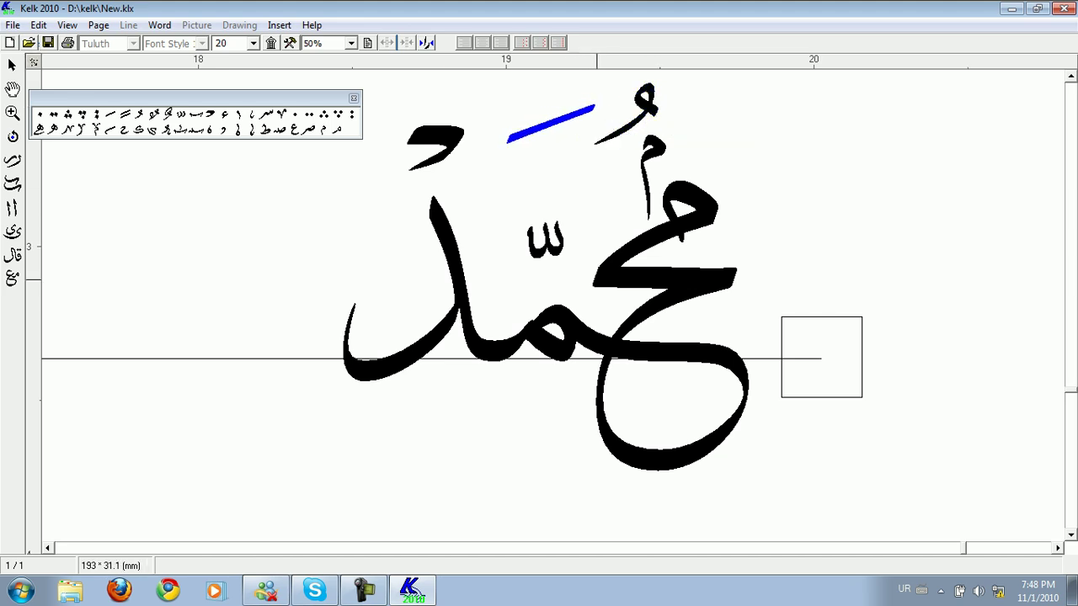
Add horizontal guides above and below محمد and align the damma, fatha and sukun beneath the upper guide.
scroll(552, 314, "down", 3)
mouse_move(601, 60)
left_mouse_down()
mouse_move(602, 141)
mouse_move(612, 118)
mouse_move(612, 420)
left_mouse_up()
left_click_drag(617, 158, 624, 158)
left_click_drag(543, 167, 539, 151)
left_click_drag(475, 175, 467, 146)
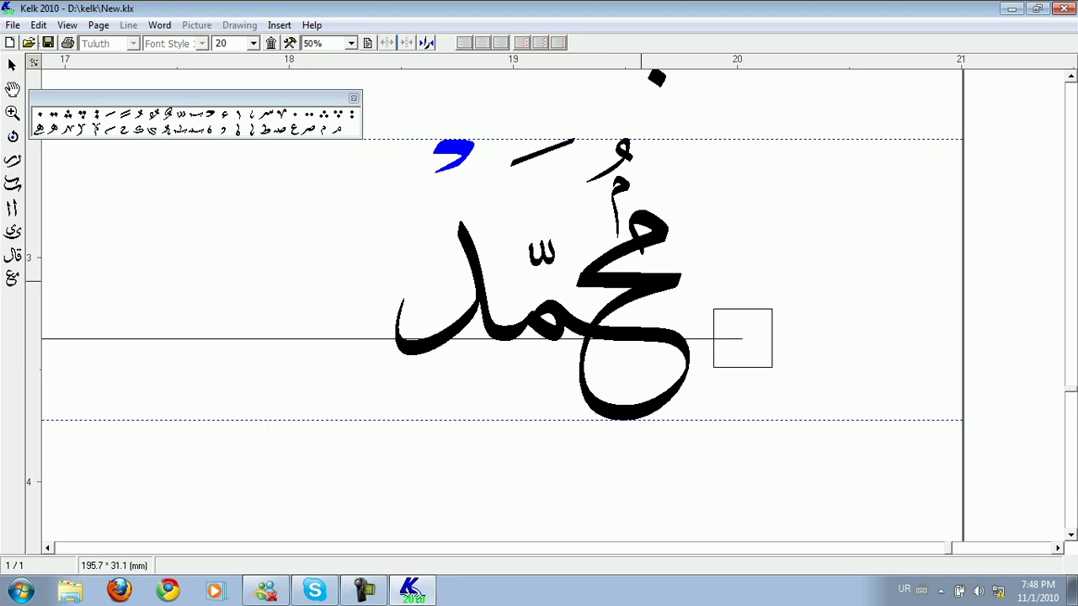
Raise the shadda, add a small م mark beneath it, and attach a small curved mark to the tip of the د.
left_click_drag(541, 256, 537, 205)
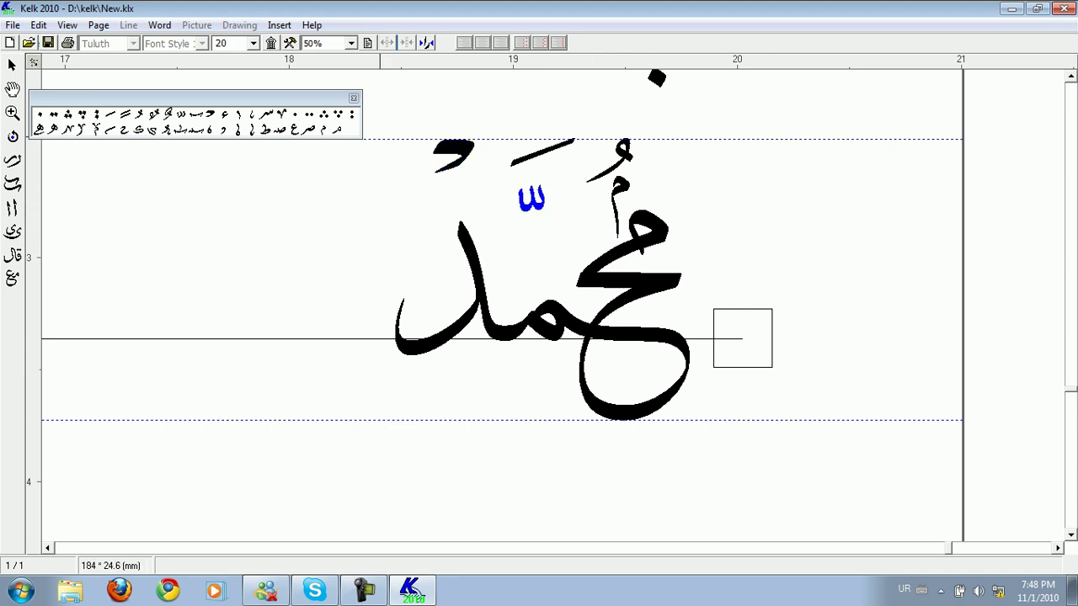
left_click_drag(323, 129, 536, 255)
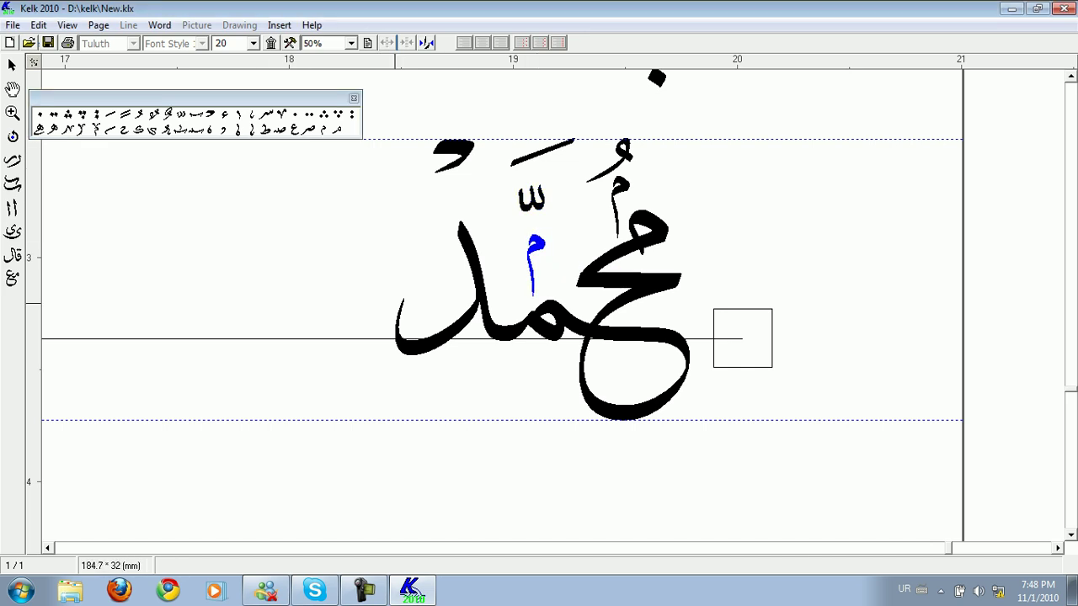
mouse_move(251, 115)
left_mouse_down()
mouse_move(398, 267)
mouse_move(398, 307)
left_mouse_up()
left_click(452, 314)
left_click(421, 300)
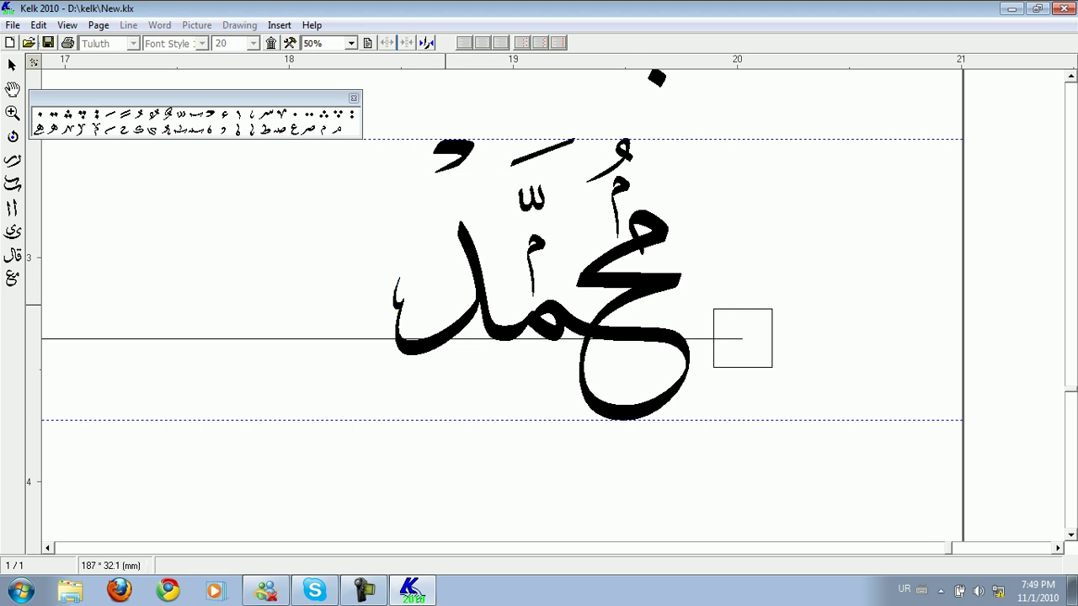
Add a V-shaped mark to the left of the sukun, aligned with the upper guide.
left_click(281, 114)
left_click(417, 242)
mouse_move(418, 243)
left_mouse_down()
mouse_move(406, 179)
mouse_move(388, 163)
mouse_move(401, 157)
left_mouse_up()
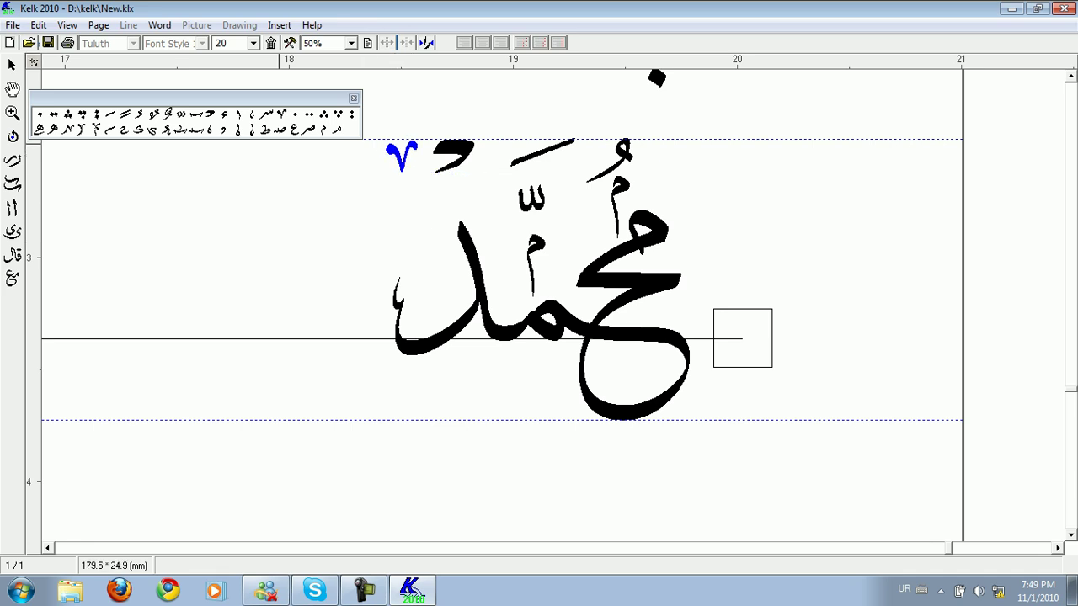
Place two different tailed V-shaped marks side by side below محمد, left of the ح bowl, with their tails on the lower guide.
left_click(267, 114)
left_click(496, 399)
left_click_drag(497, 398, 554, 397)
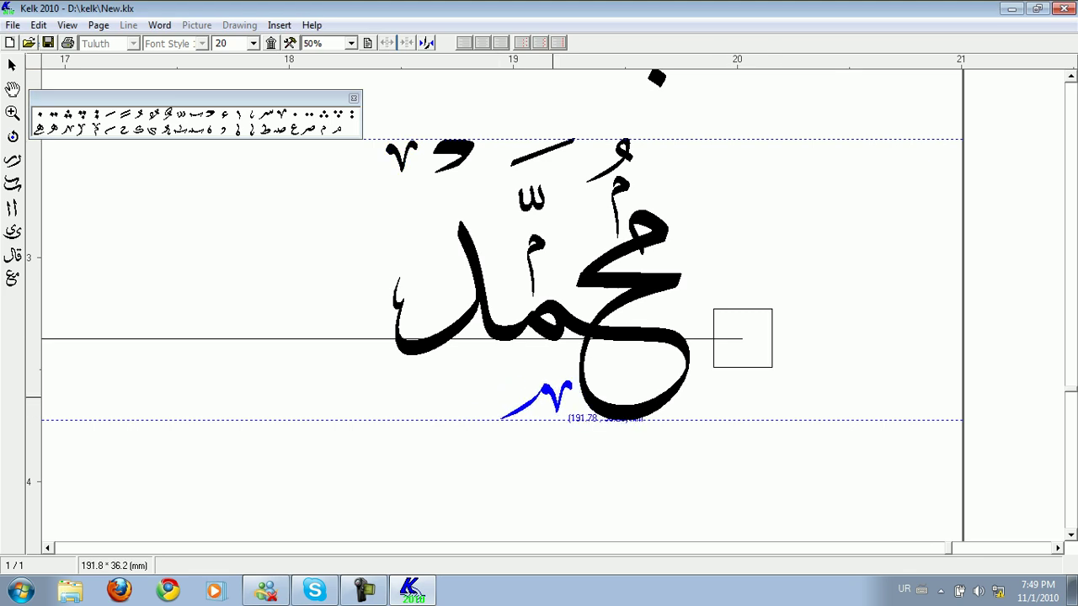
left_click(67, 129)
left_click(452, 377)
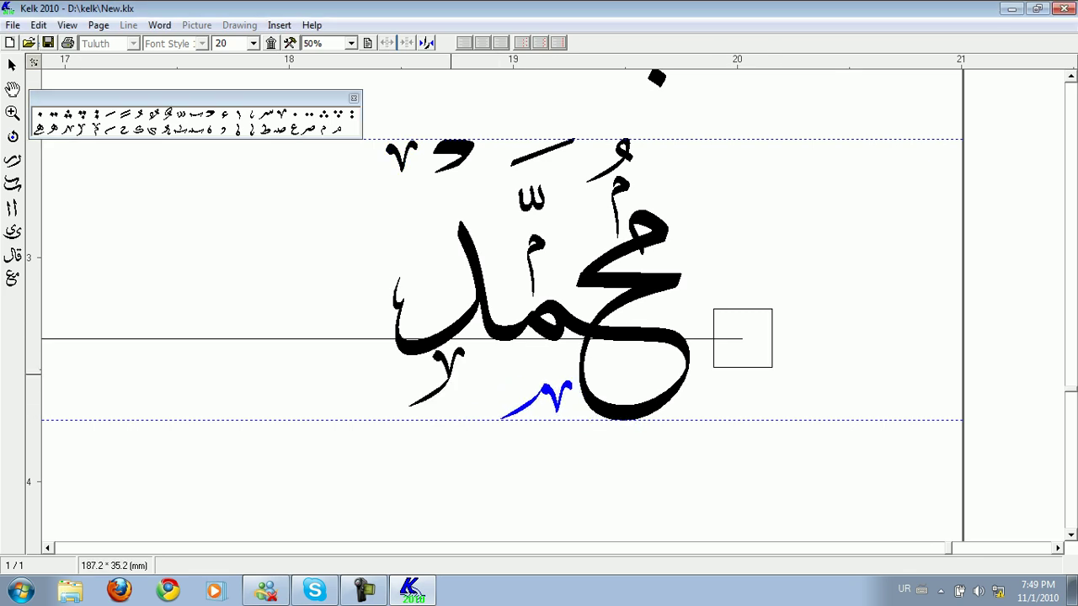
left_click_drag(448, 372, 477, 387)
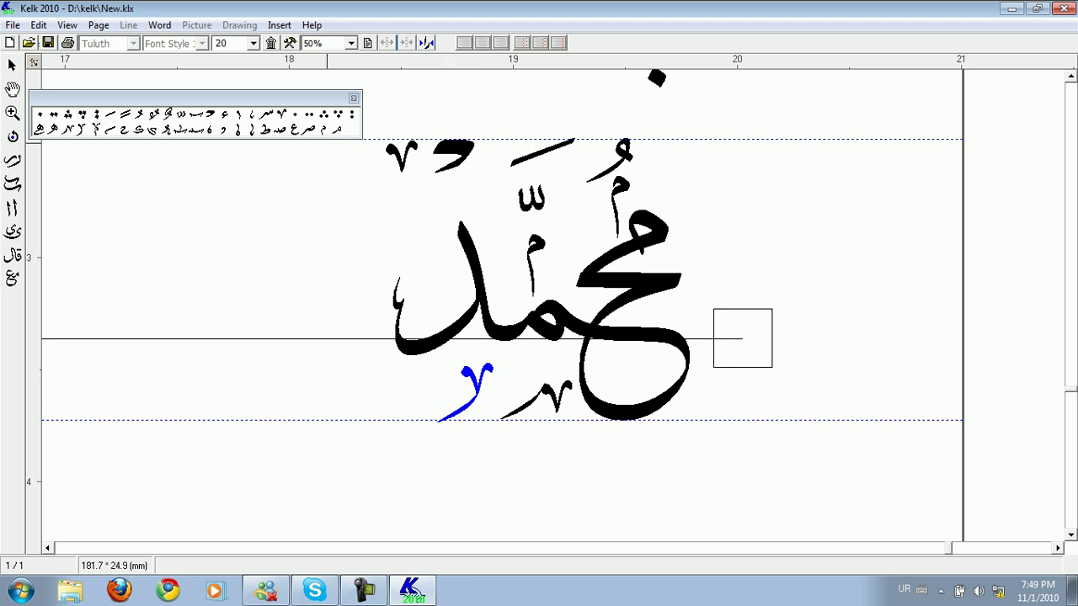
Place a plain V-shaped mark below the د, left of the two tailed marks, and shift the sukun slightly right.
left_click(281, 113)
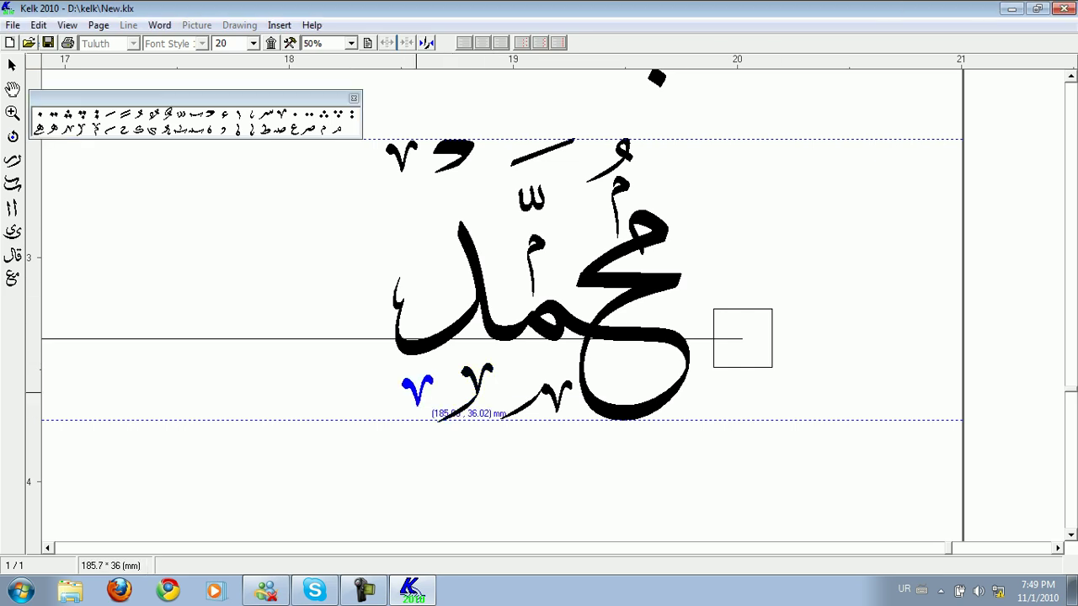
left_click(410, 401)
left_click_drag(453, 156, 464, 156)
left_click(323, 129)
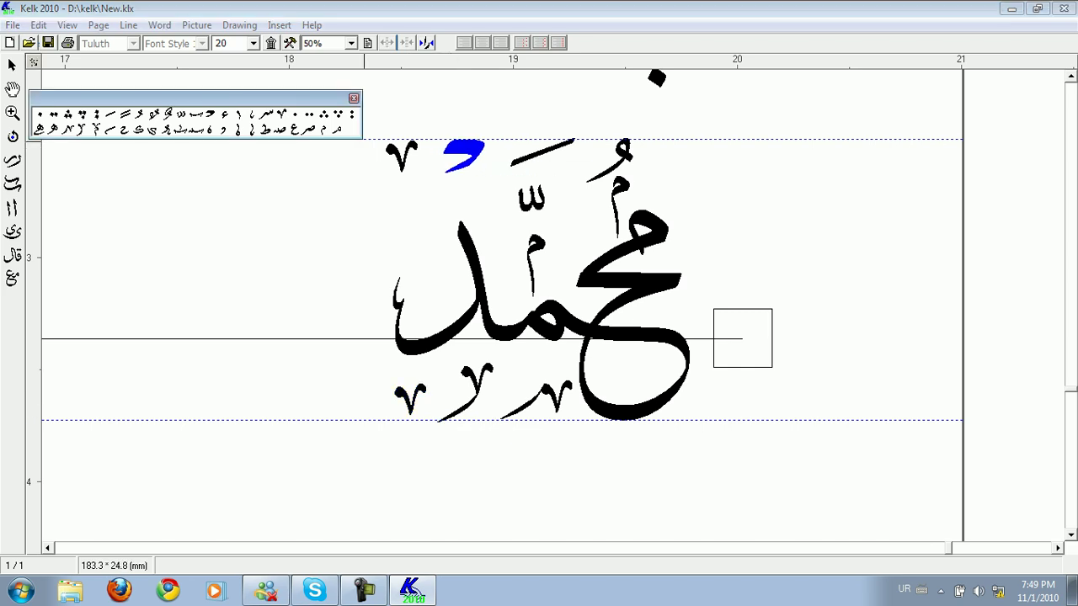
left_click(402, 206)
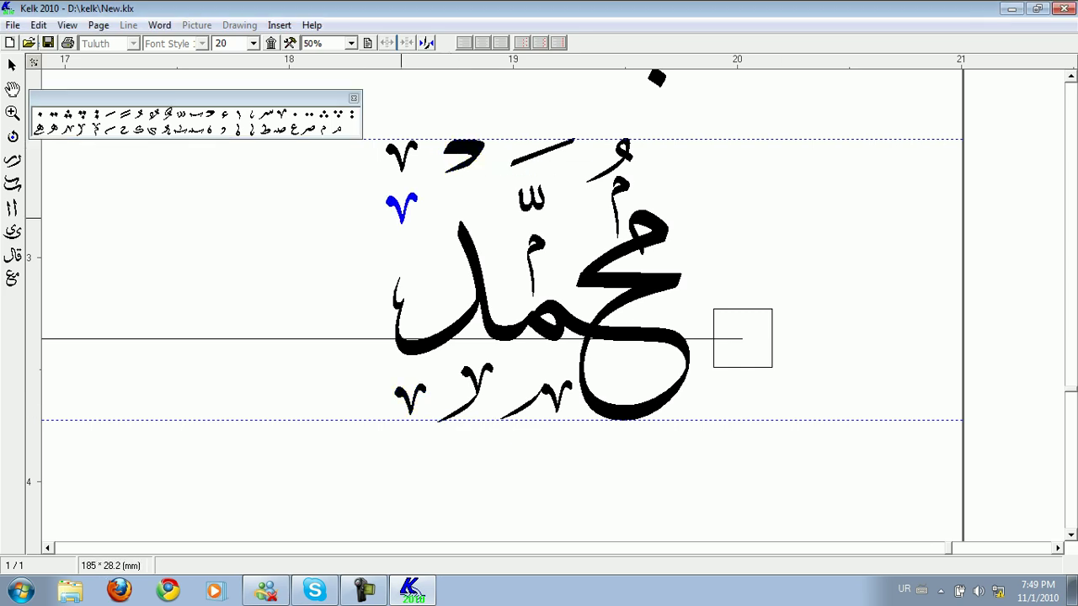
key("Delete")
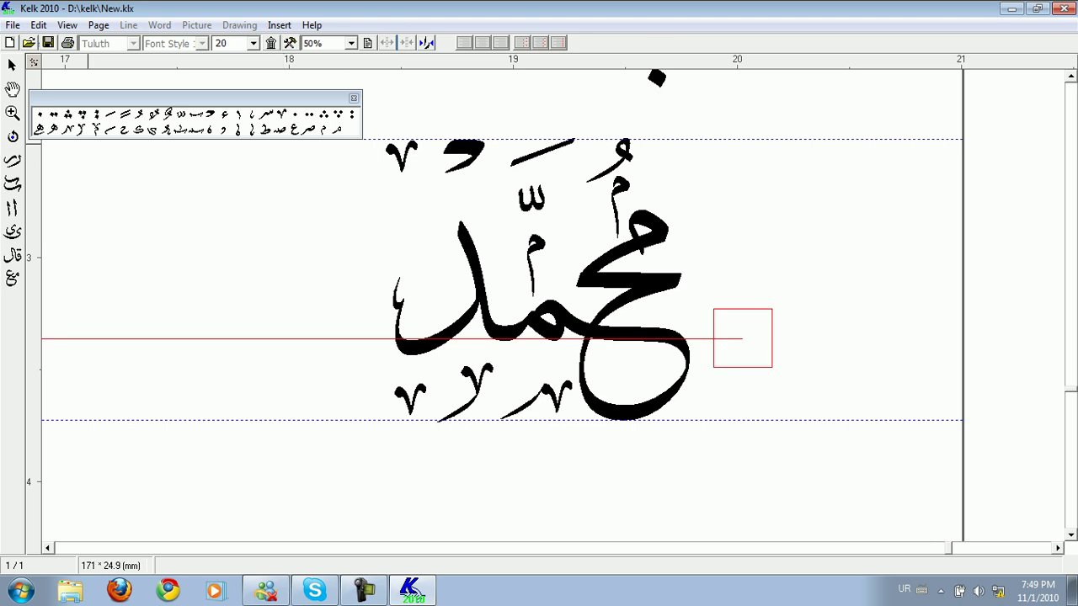
Stack two different tailed V-shaped marks above the د, beneath the plain V-shaped mark and sukun, and close the vowel palette.
left_click(82, 129)
left_click(427, 218)
left_click_drag(430, 211, 430, 204)
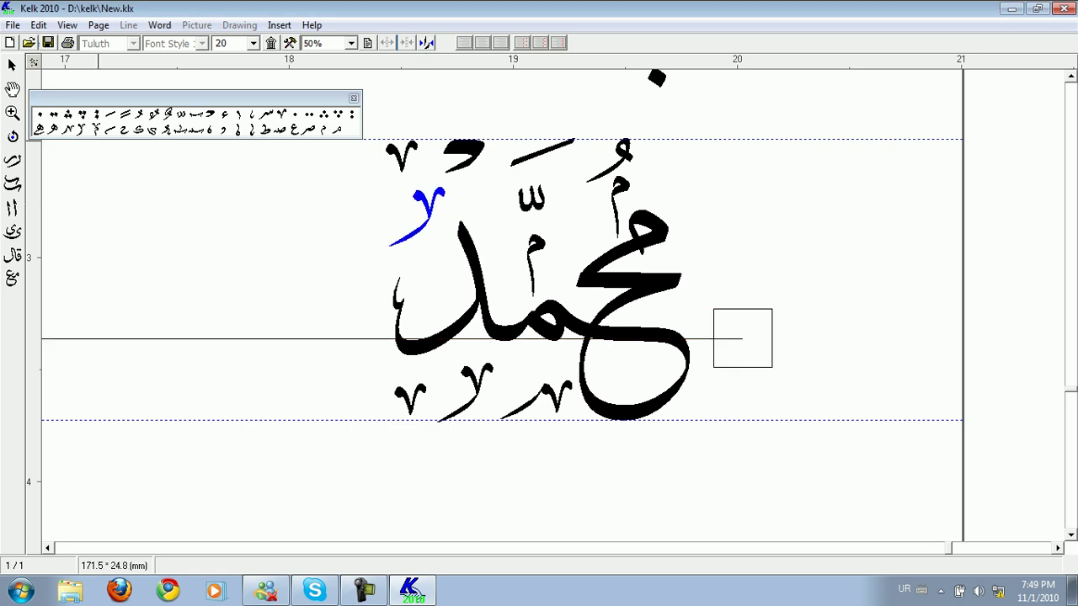
left_click(96, 130)
left_click(429, 255)
mouse_move(429, 254)
left_mouse_down()
mouse_move(435, 192)
mouse_move(439, 242)
mouse_move(432, 227)
left_mouse_up()
left_click(447, 282)
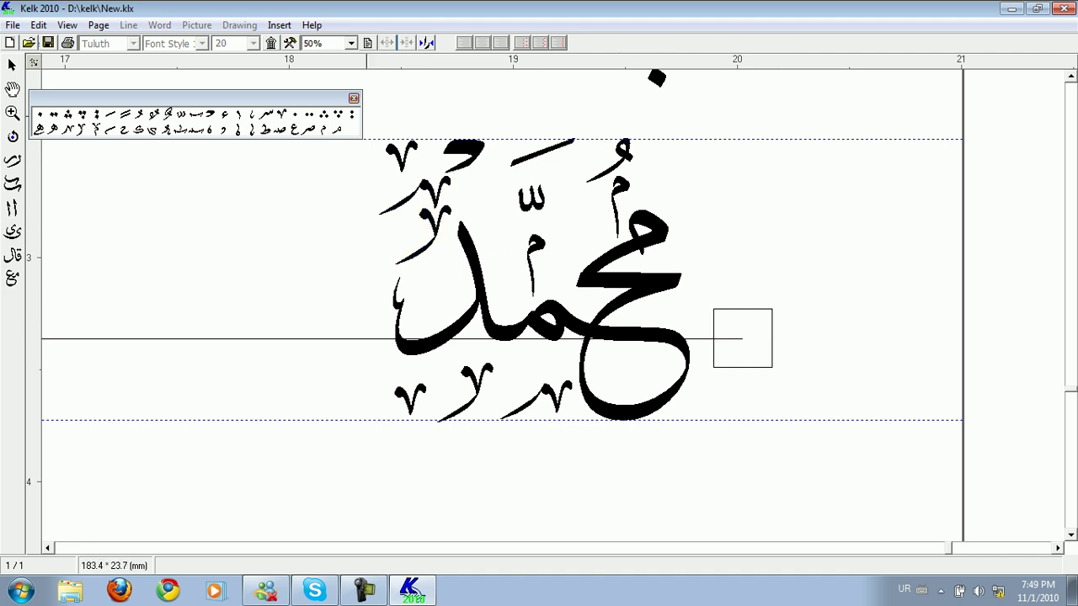
left_click(353, 98)
Select the text line of الرحمن and move it slightly upward.
scroll(582, 346, "down", 4)
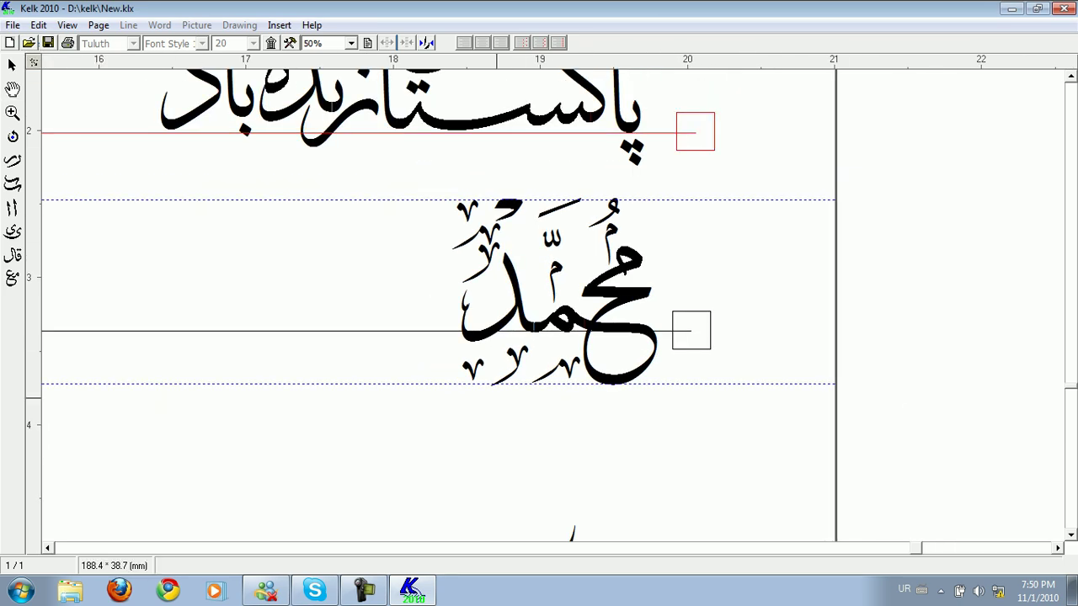
scroll(580, 320, "down", 3)
scroll(579, 316, "down", 1)
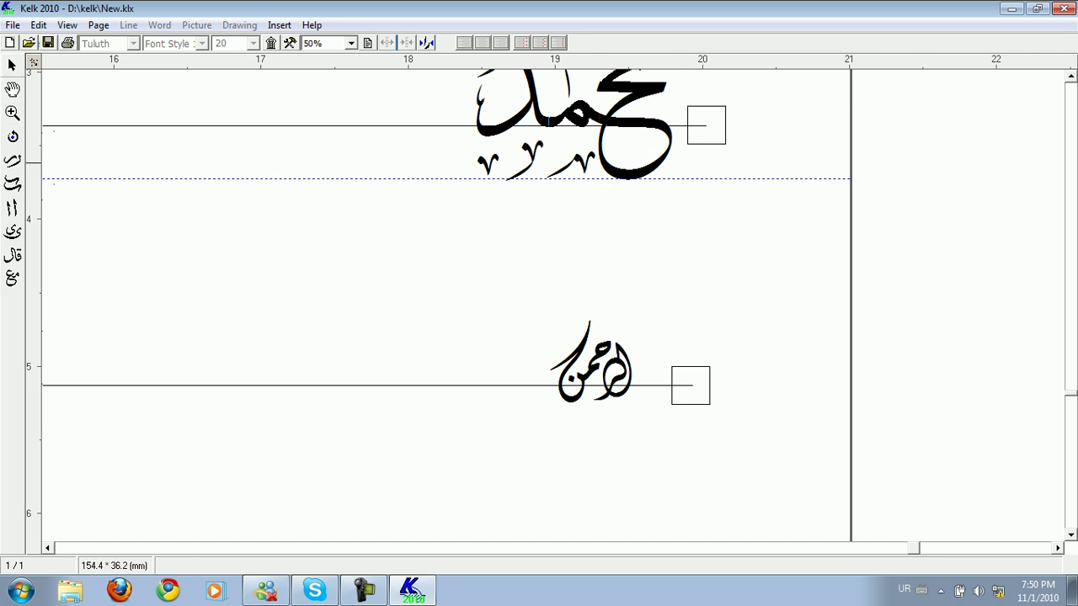
left_click(681, 387)
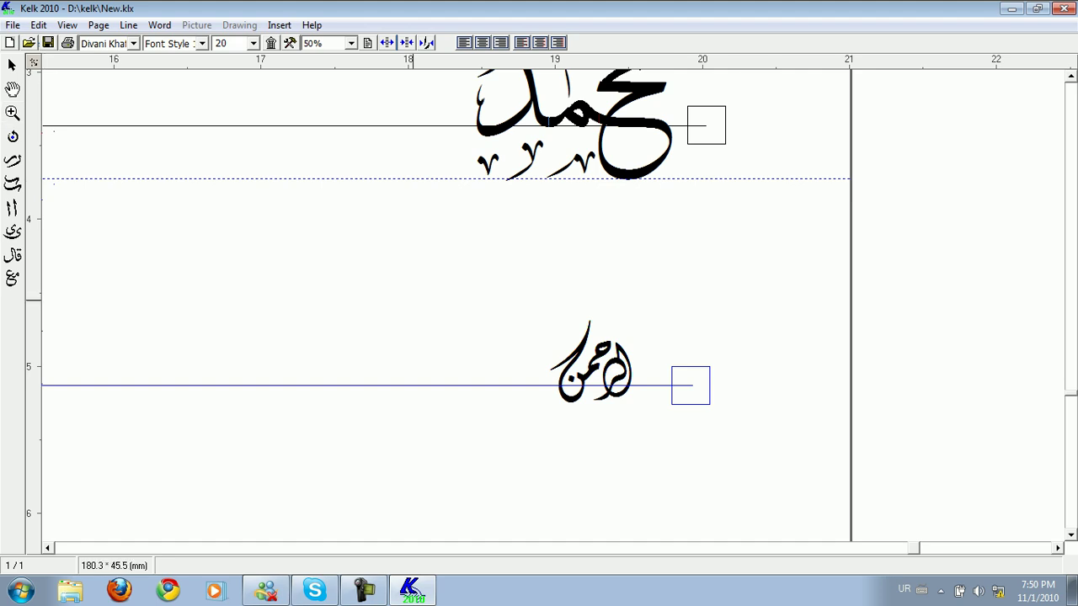
left_click_drag(364, 225, 796, 510)
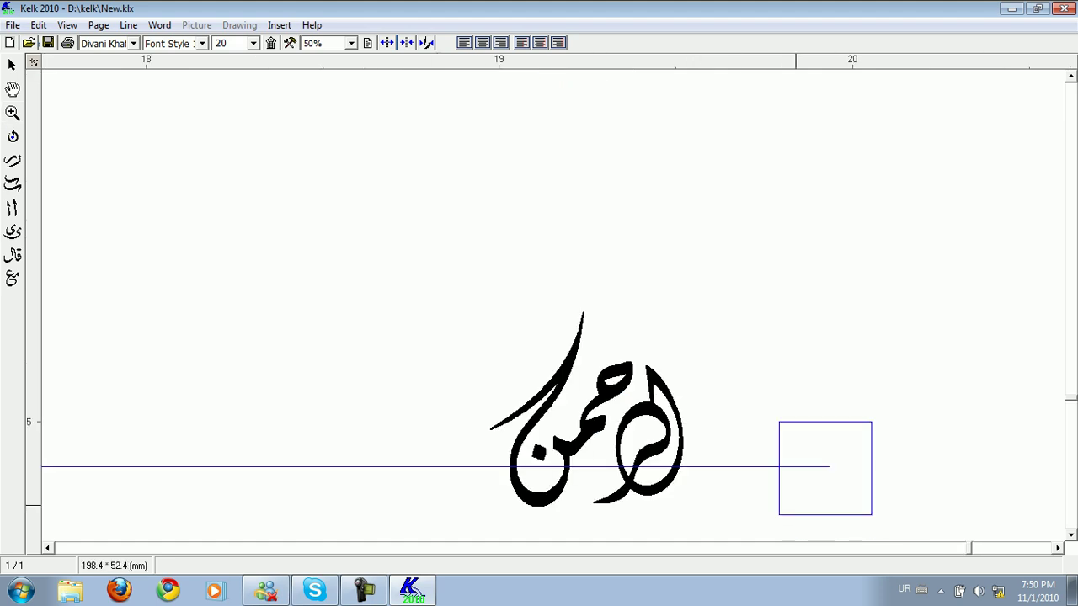
key("Left")
left_click_drag(338, 268, 288, 177)
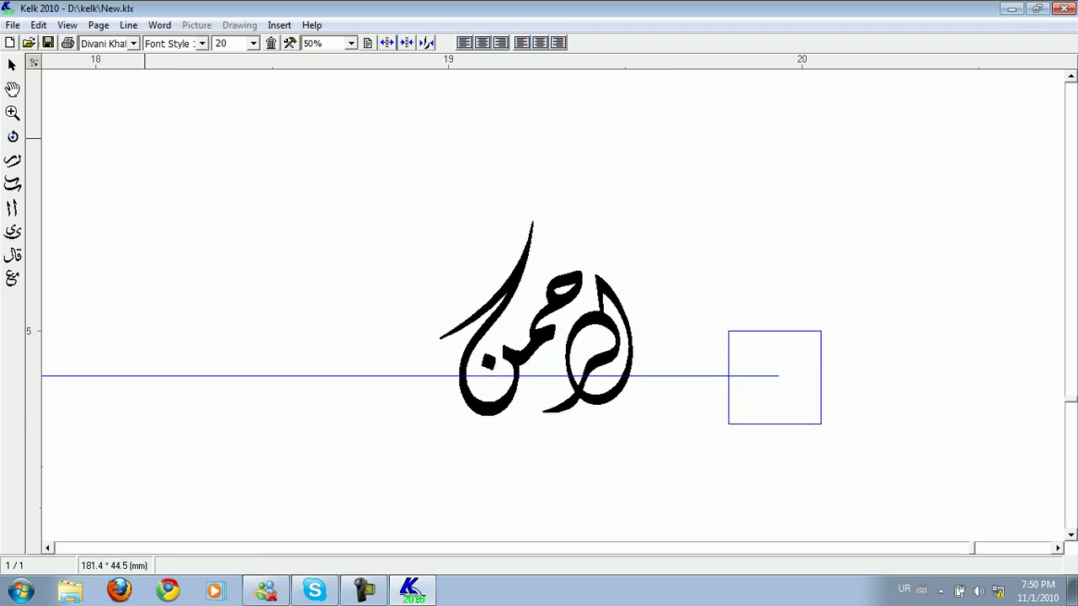
left_click_drag(779, 403, 779, 389)
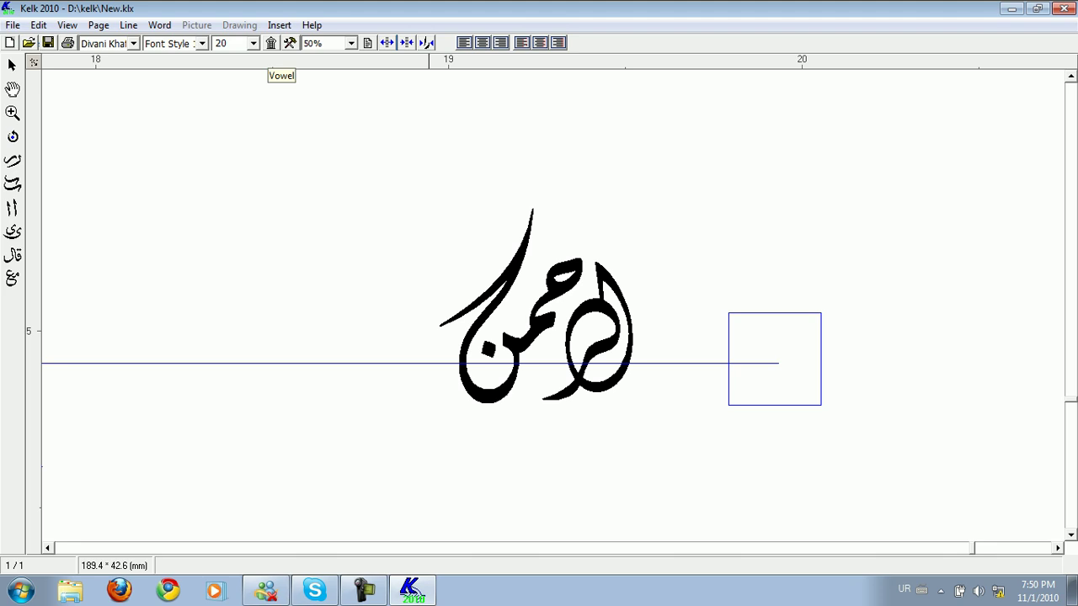
Add a fatha above الرحمن, a shadda inside the rounded ر shape, and a small alif mark above the م–ن joint.
left_click(270, 43)
left_click_drag(179, 29, 198, 104)
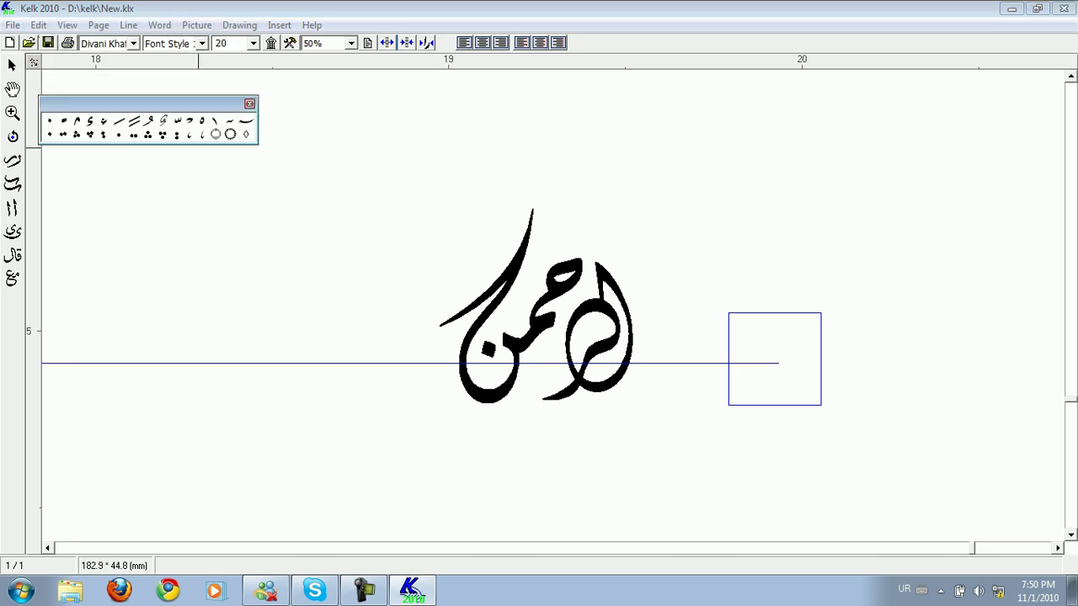
left_click_drag(119, 122, 596, 236)
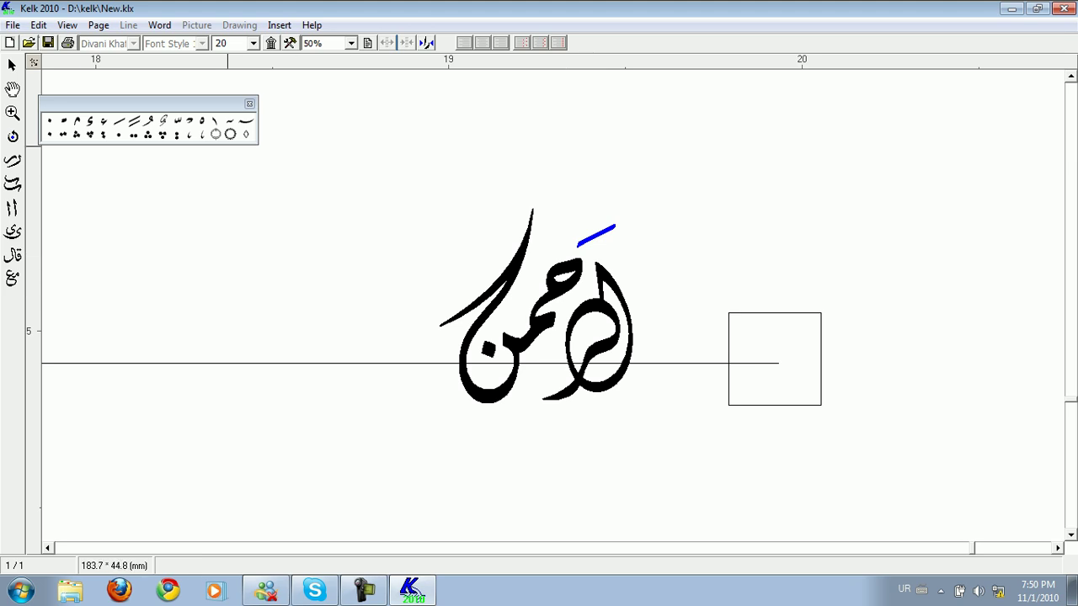
left_click_drag(177, 121, 591, 330)
left_click(215, 121)
mouse_move(512, 301)
left_mouse_down()
mouse_move(523, 271)
mouse_move(518, 310)
left_mouse_up()
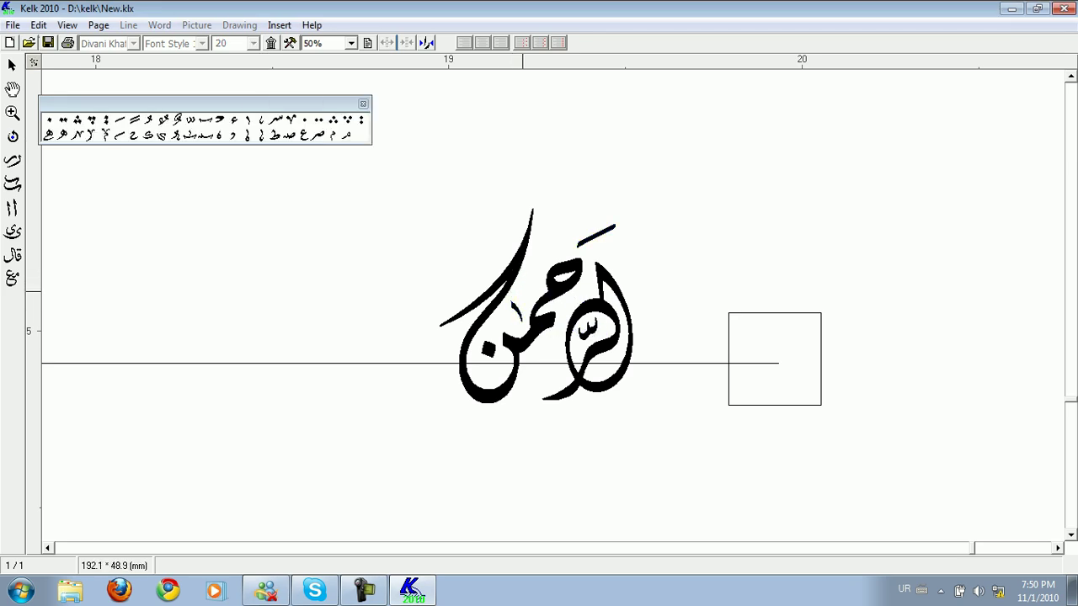
Replace the حمن part of الرحمن with the alternative shape that has a short-tipped ن and its dot above the bowl.
left_click(510, 271)
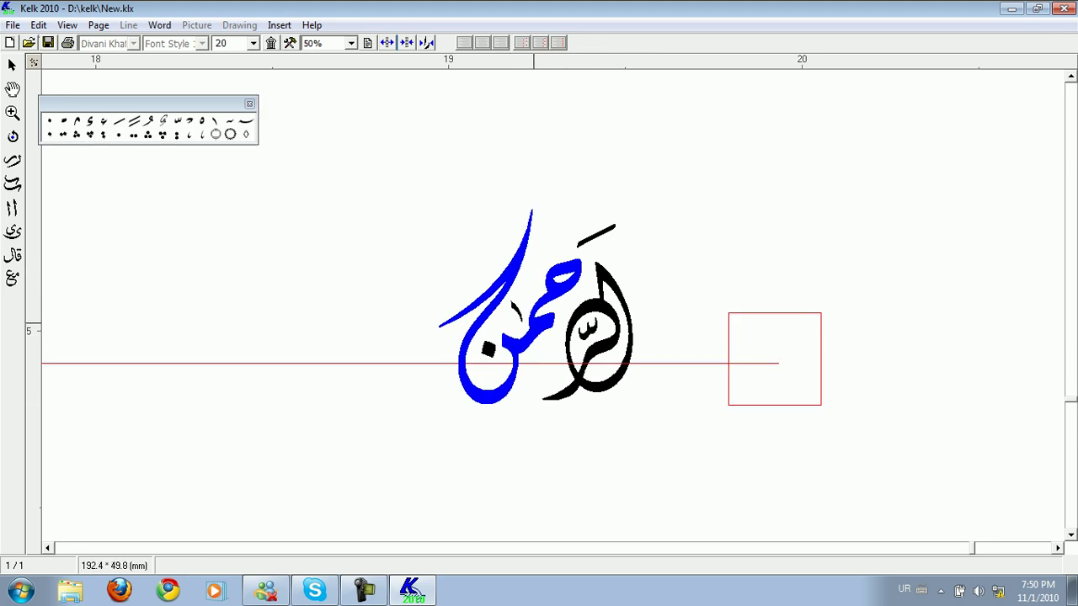
right_click(536, 326)
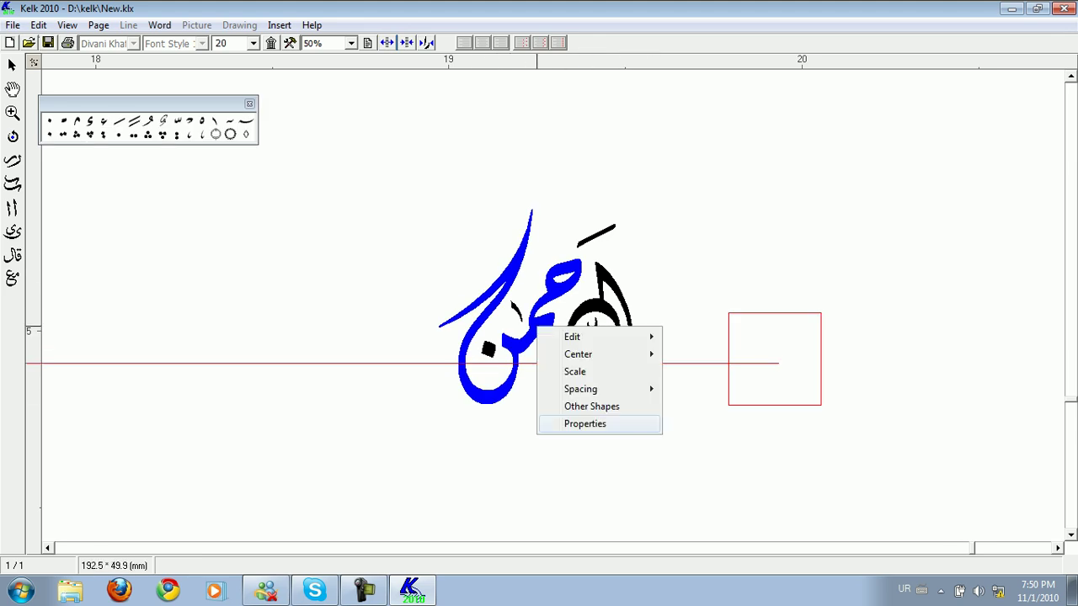
left_click(581, 406)
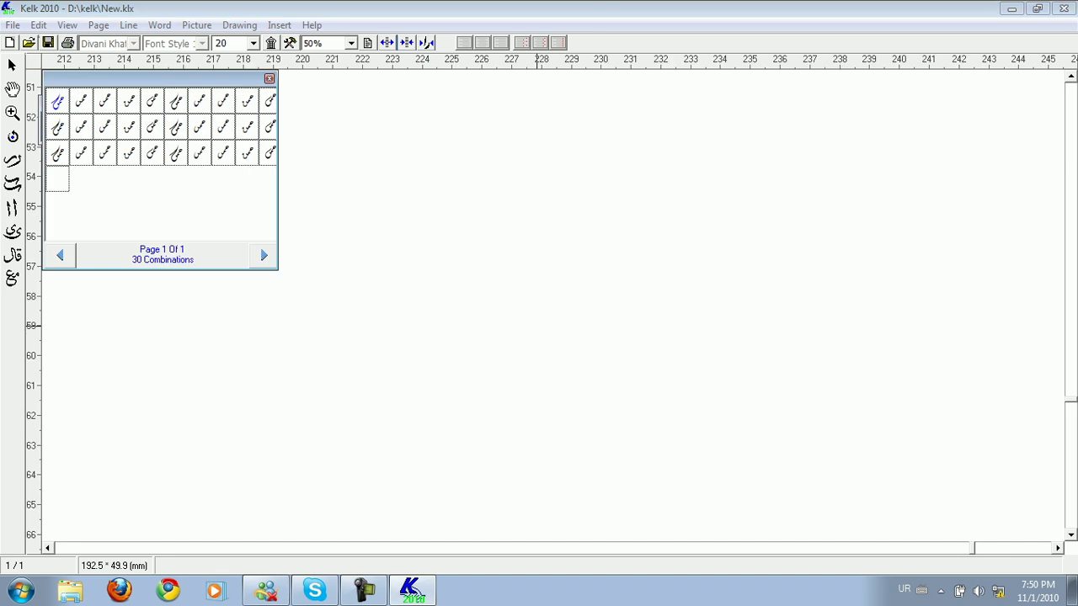
left_click(142, 152)
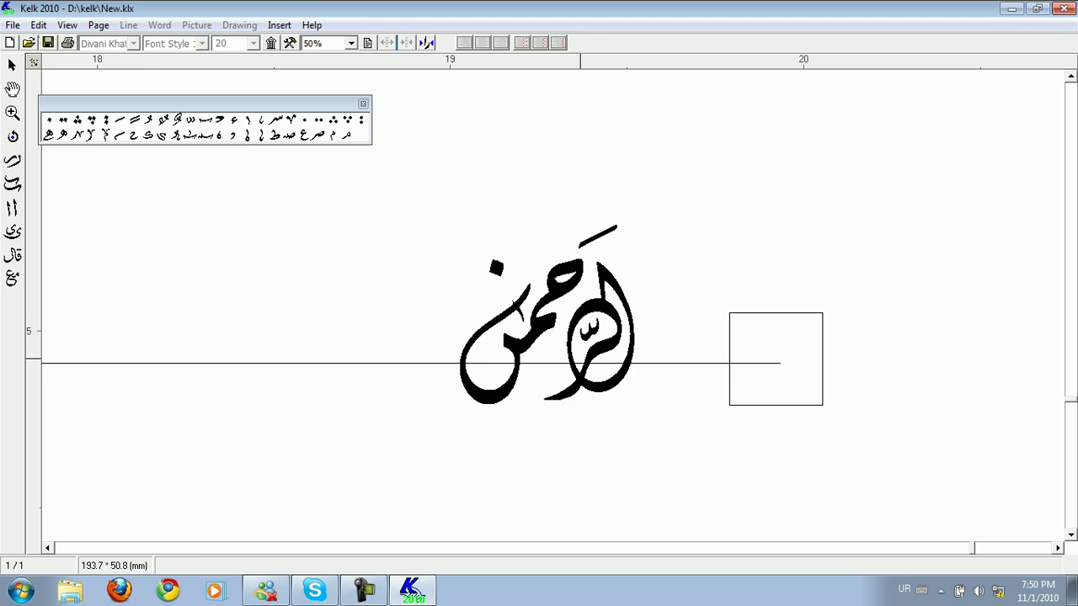
left_click(529, 337)
left_click(532, 367)
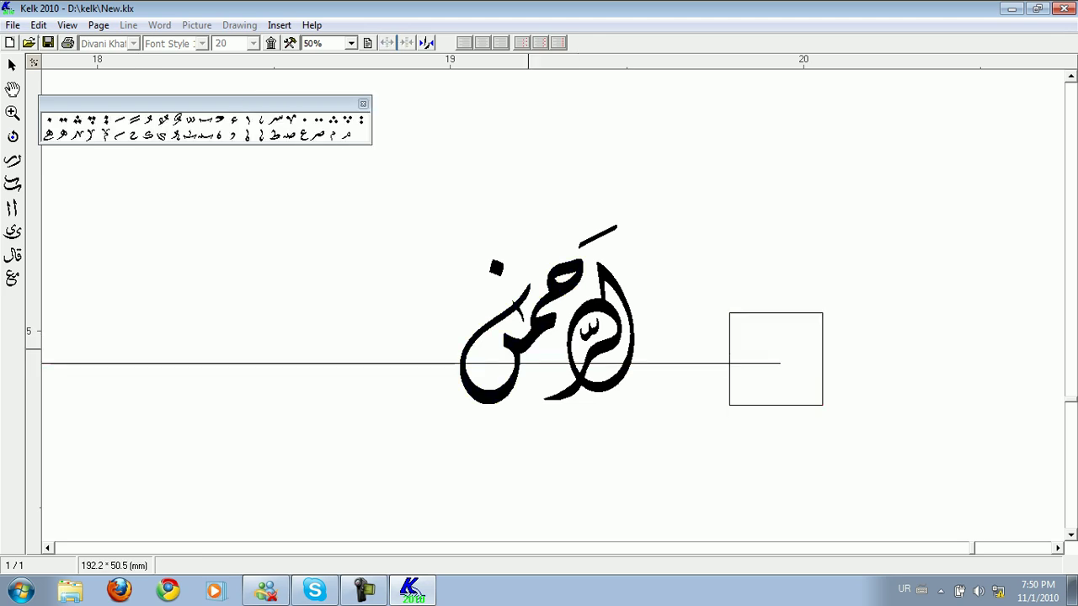
Position the small alif mark just above the tip of the ن, move the dot inside its bowl, and close the vowel palette.
left_click_drag(521, 313, 523, 261)
left_click(517, 326)
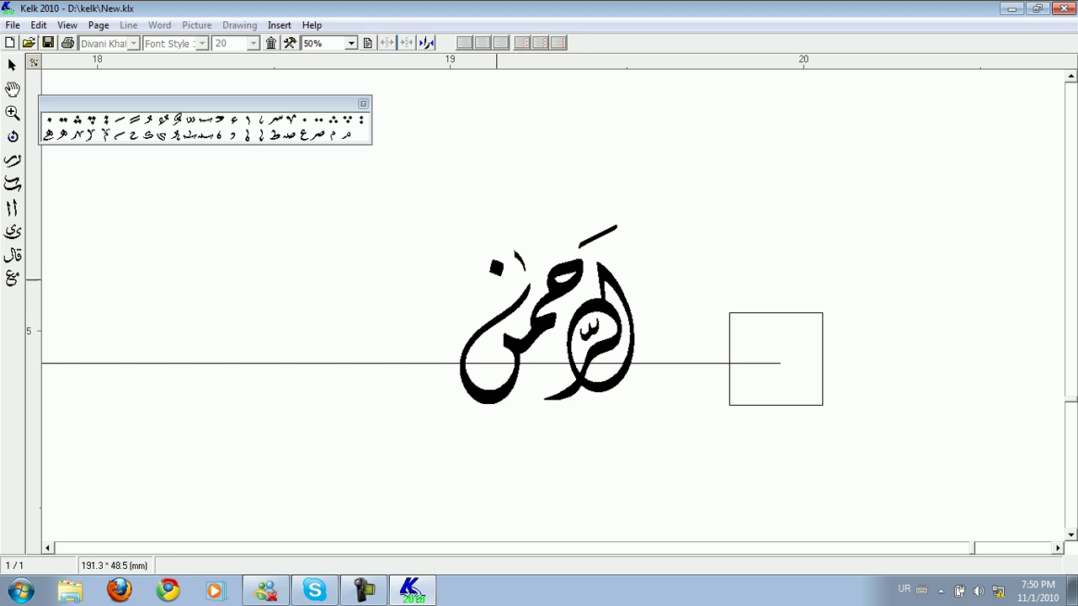
left_click(497, 268)
left_click_drag(496, 267, 492, 359)
left_click(507, 432)
left_click_drag(520, 261, 525, 261)
left_click(527, 233)
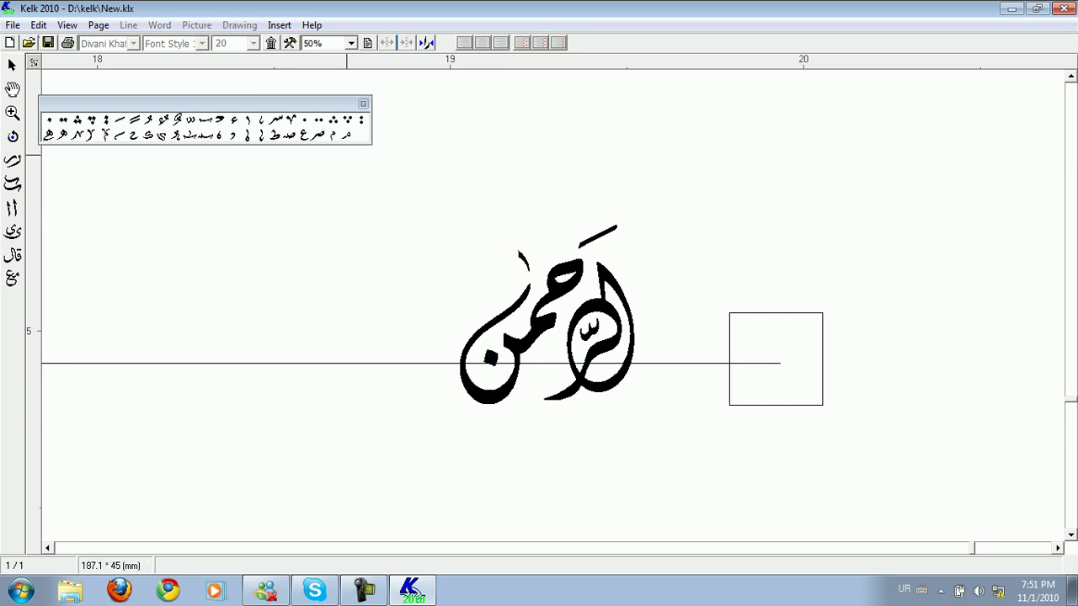
left_click(776, 353)
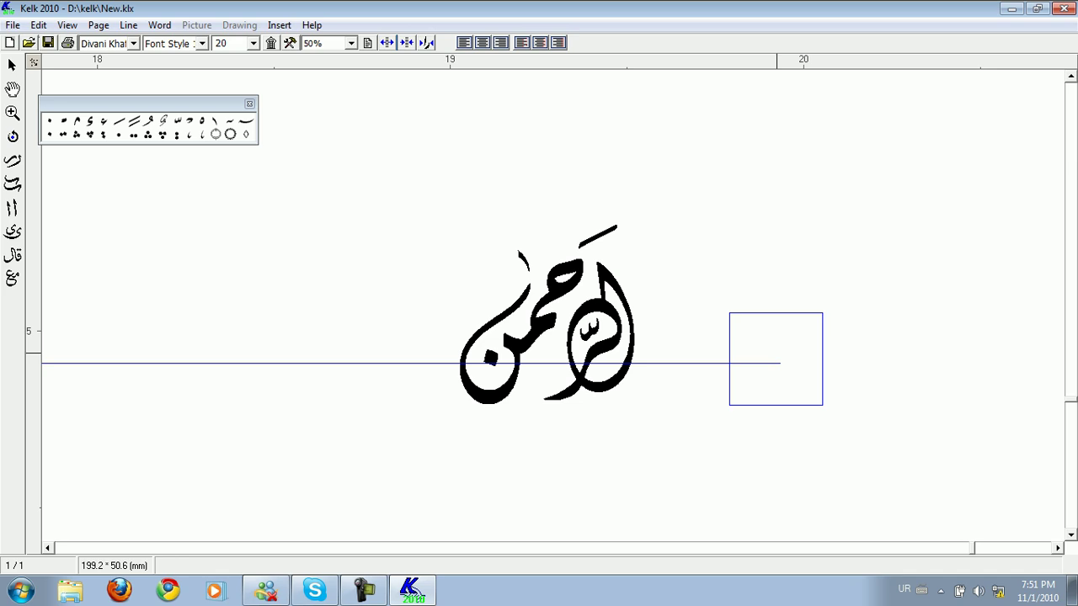
left_click(349, 219)
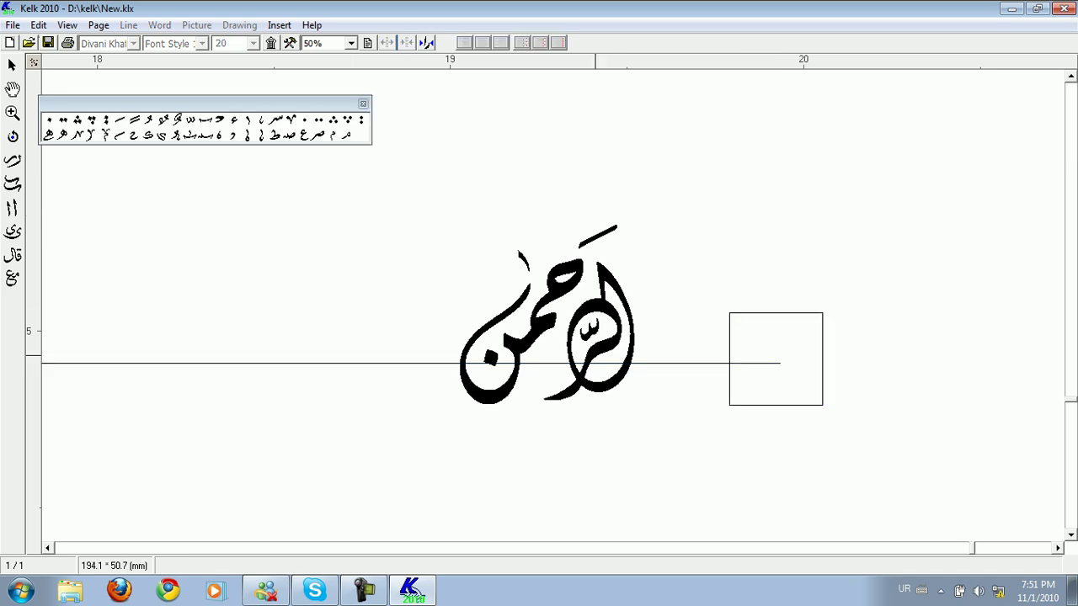
left_click(454, 392)
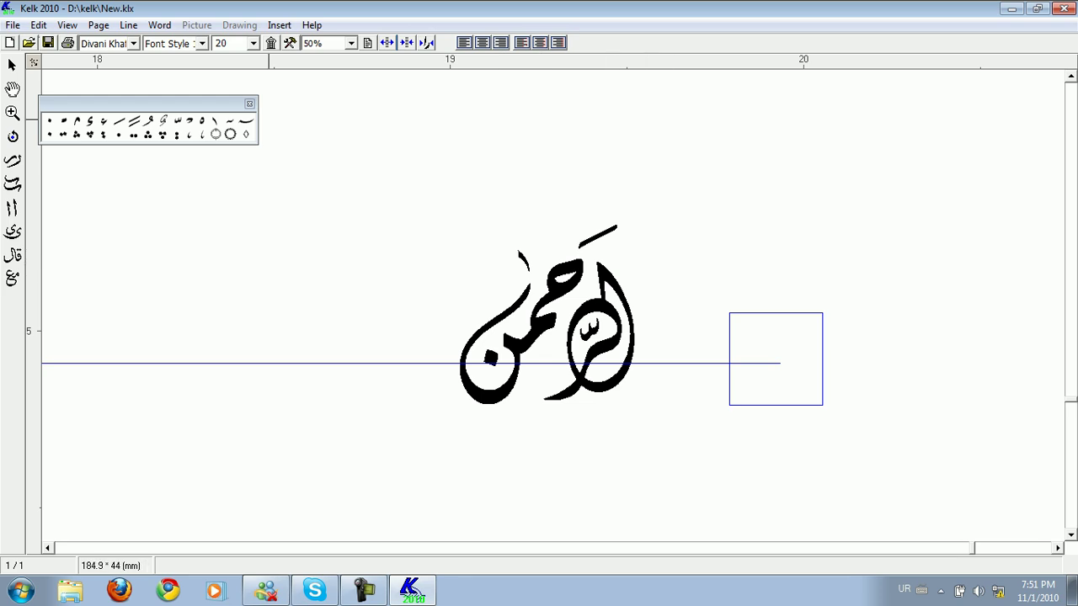
left_click(249, 104)
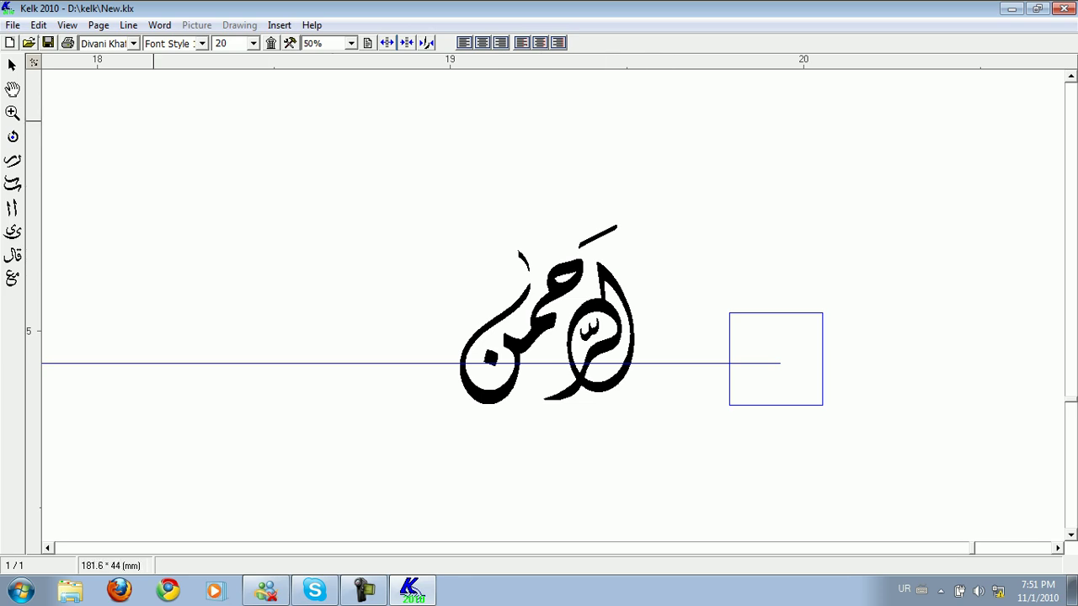
Review the three calligraphy lines together on the page.
scroll(518, 283, "down", 1)
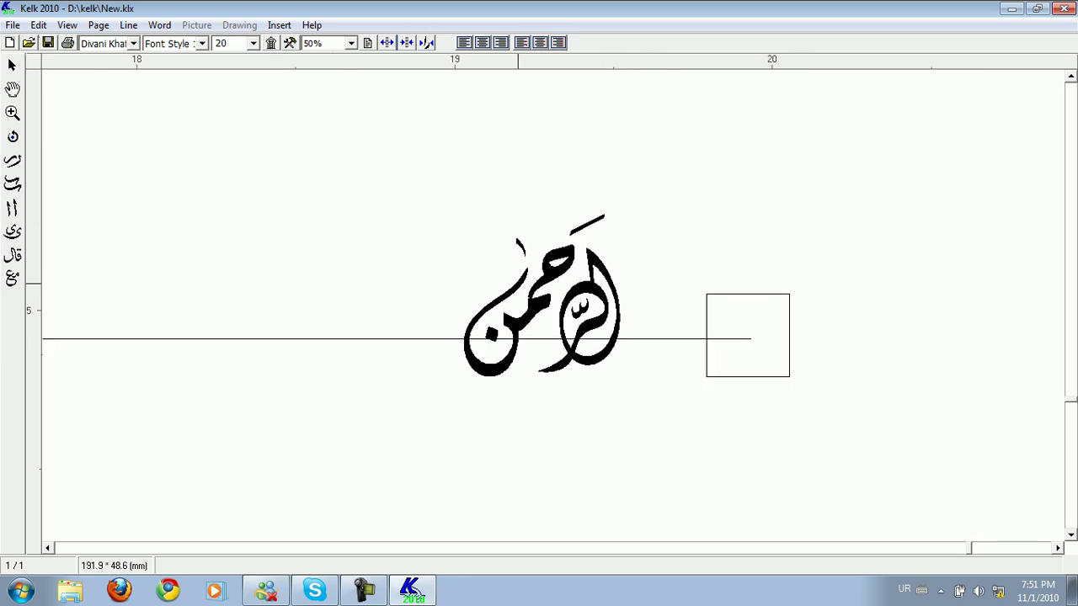
scroll(518, 283, "down", 1)
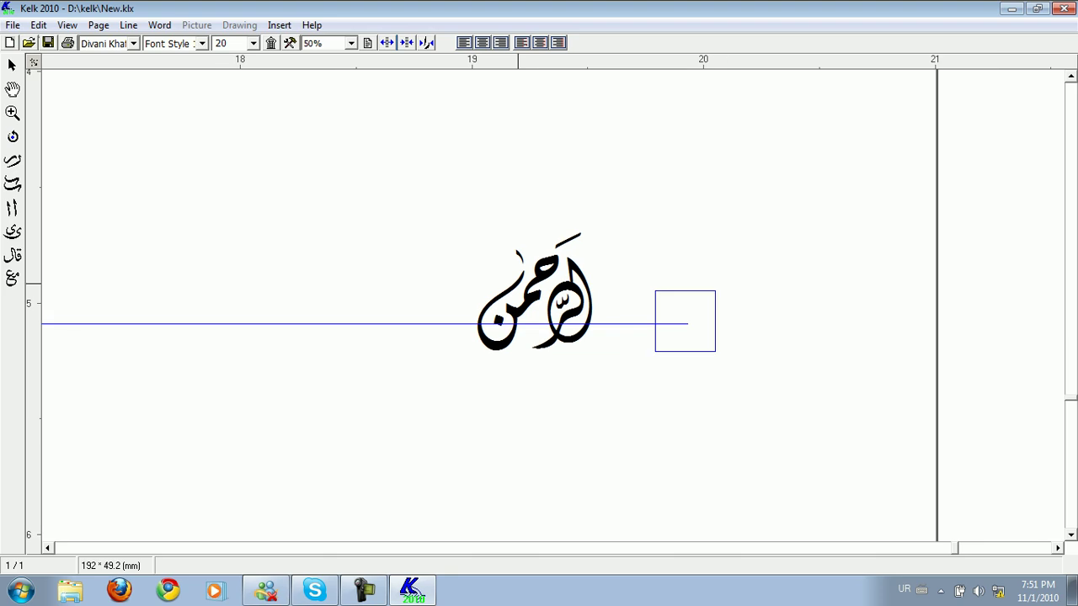
scroll(518, 283, "down", 4)
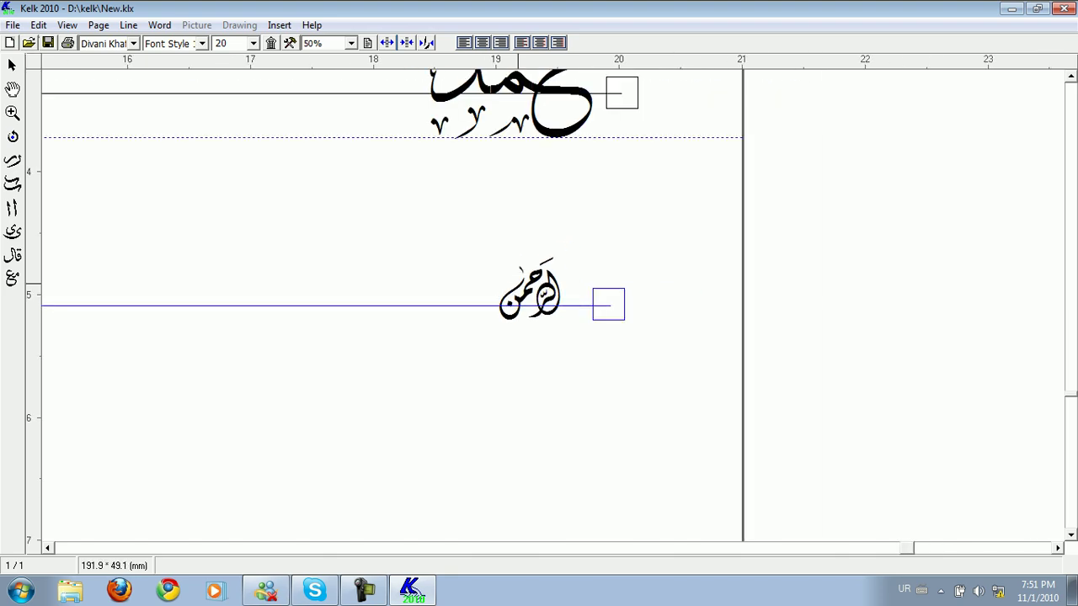
scroll(517, 283, "down", 1)
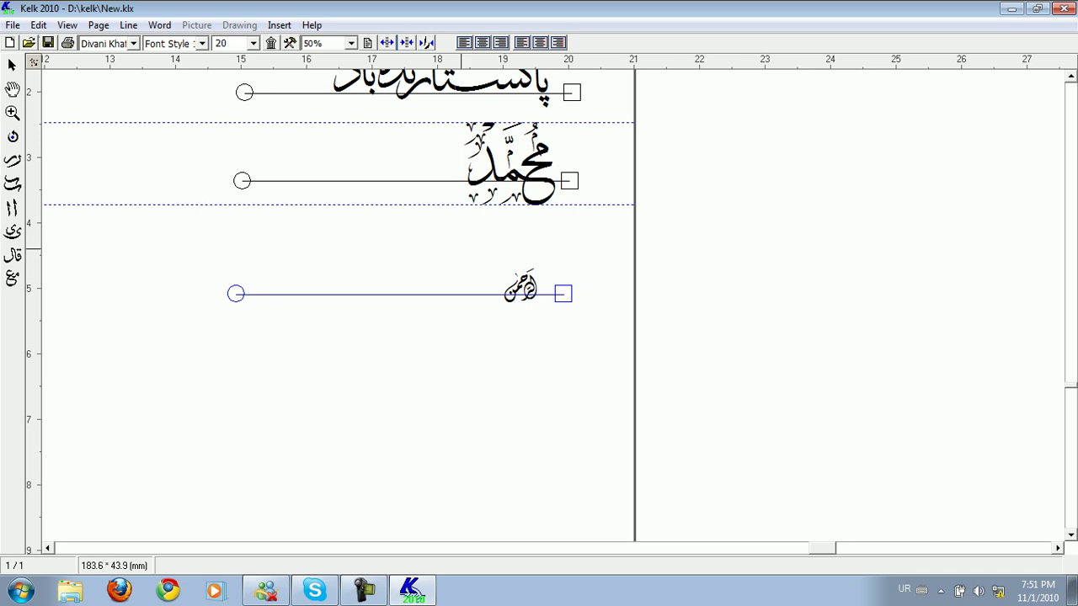
scroll(461, 249, "down", 2)
scroll(459, 245, "down", 1)
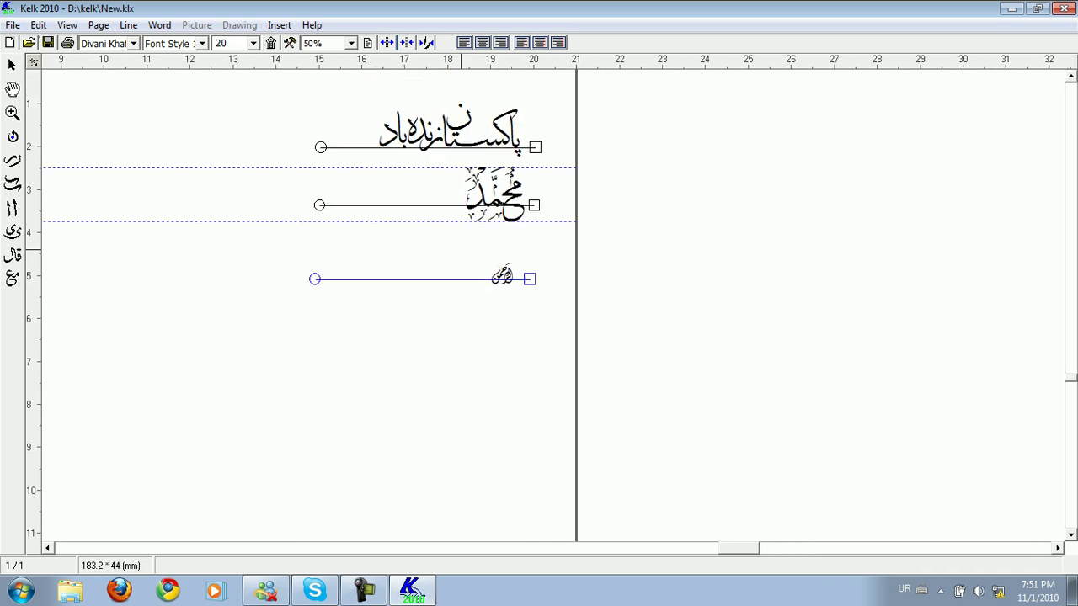
scroll(461, 249, "up", 2)
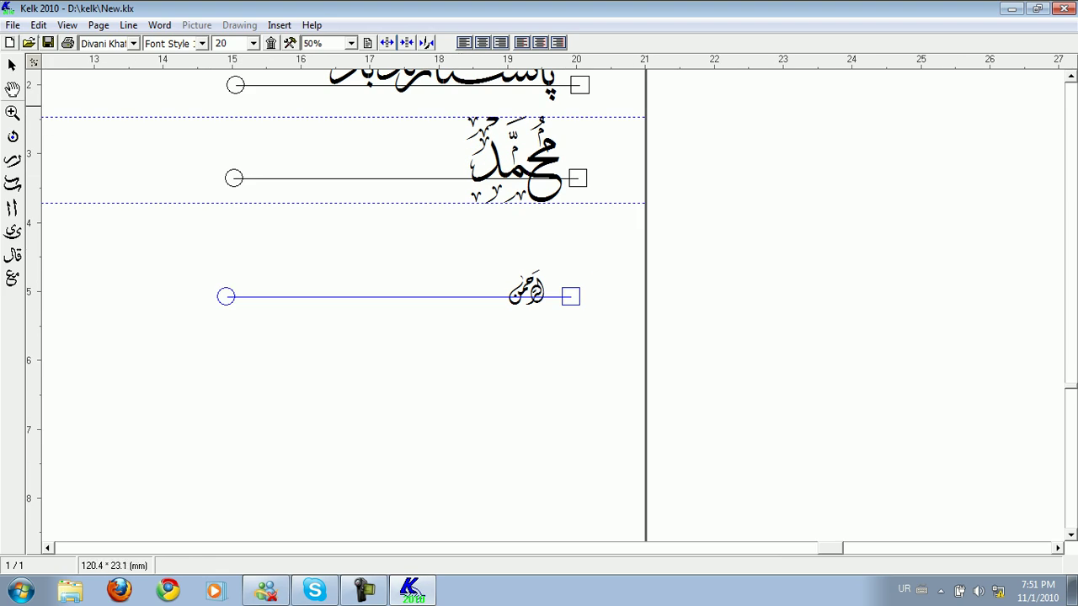
left_click(13, 89)
left_click_drag(415, 146, 509, 288)
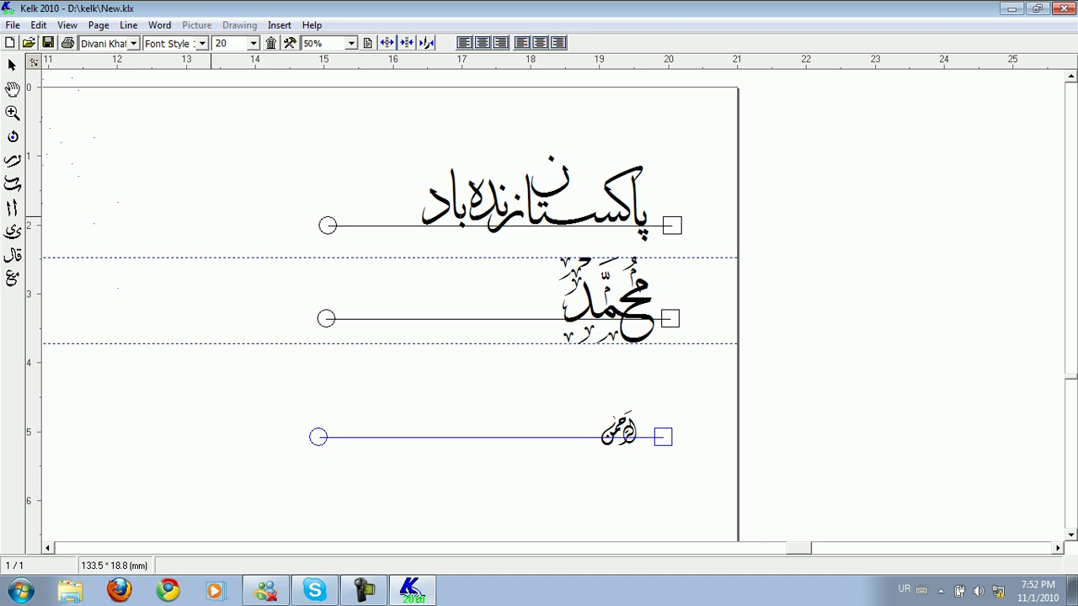
Print the page to the output file c:\pakistan, with the input language switched to English (United States).
left_click(13, 25)
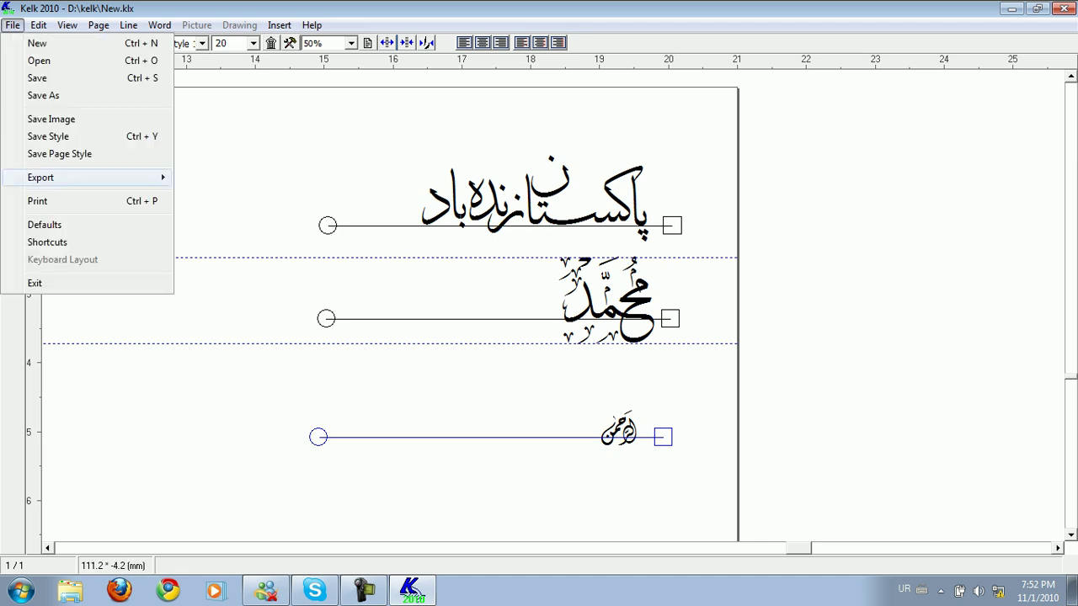
left_click(38, 202)
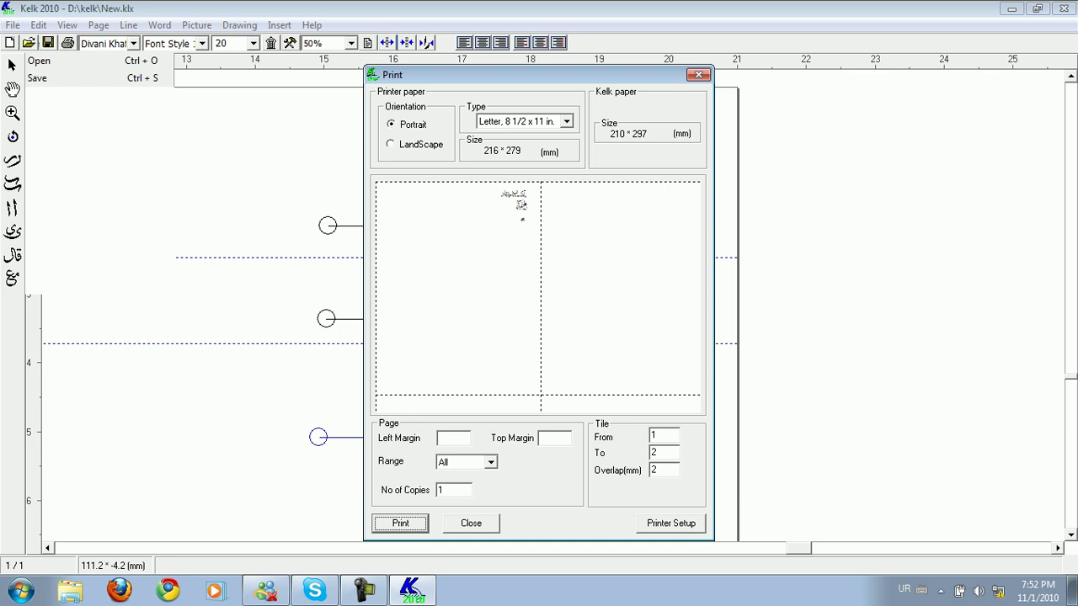
left_click(400, 523)
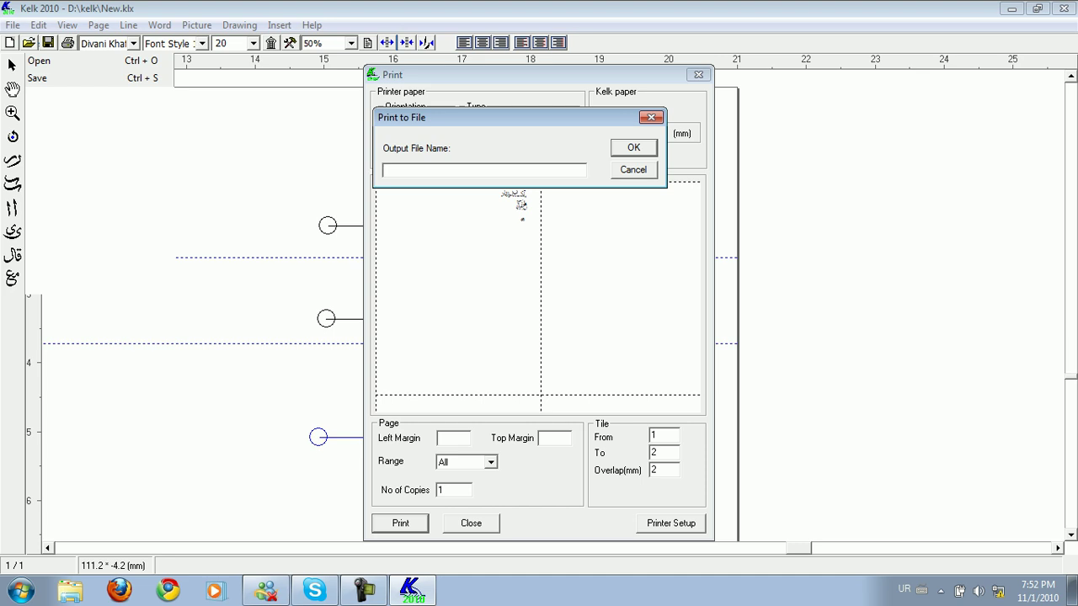
left_click(904, 589)
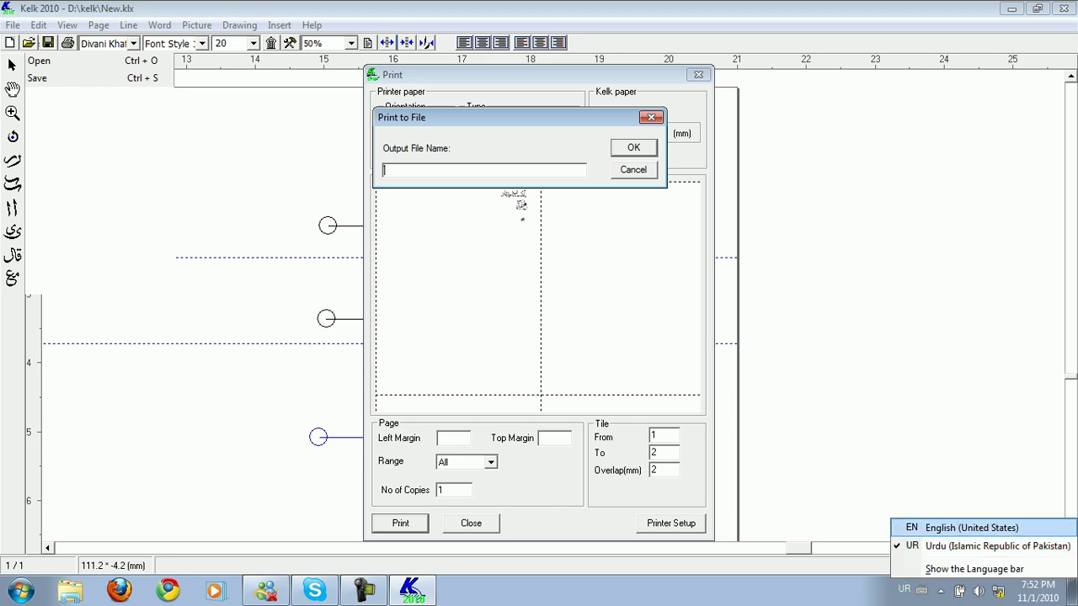
left_click(972, 527)
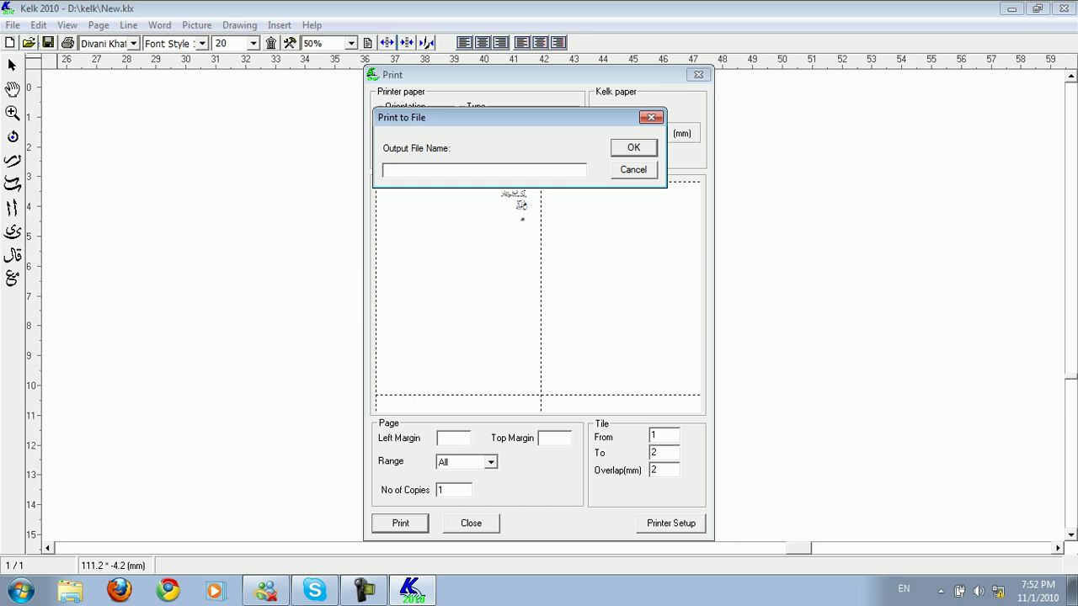
type("c:\\pakistan")
key("Return")
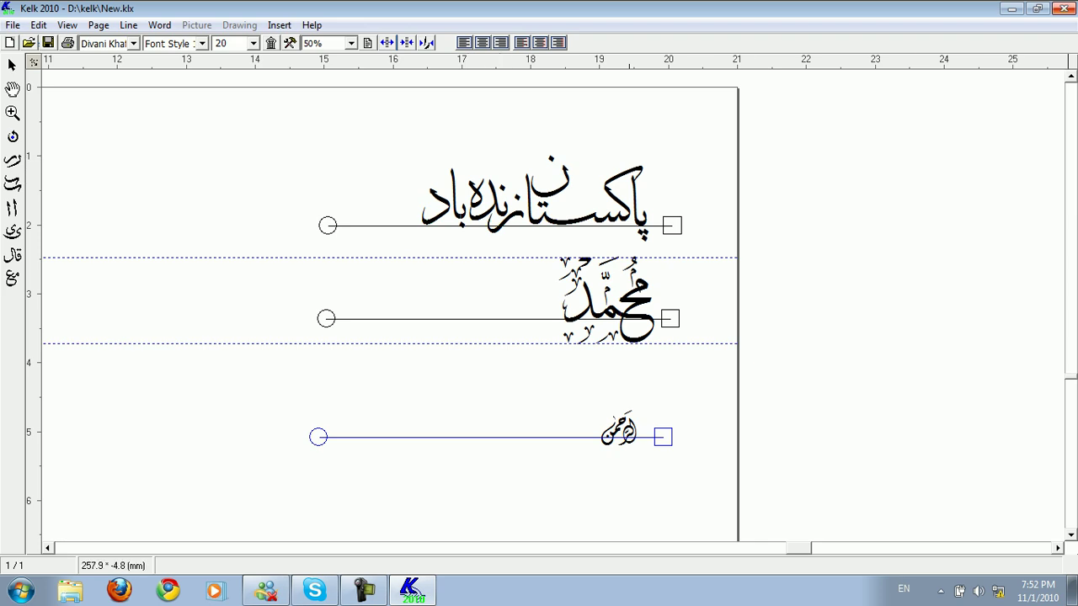
left_click(1064, 8)
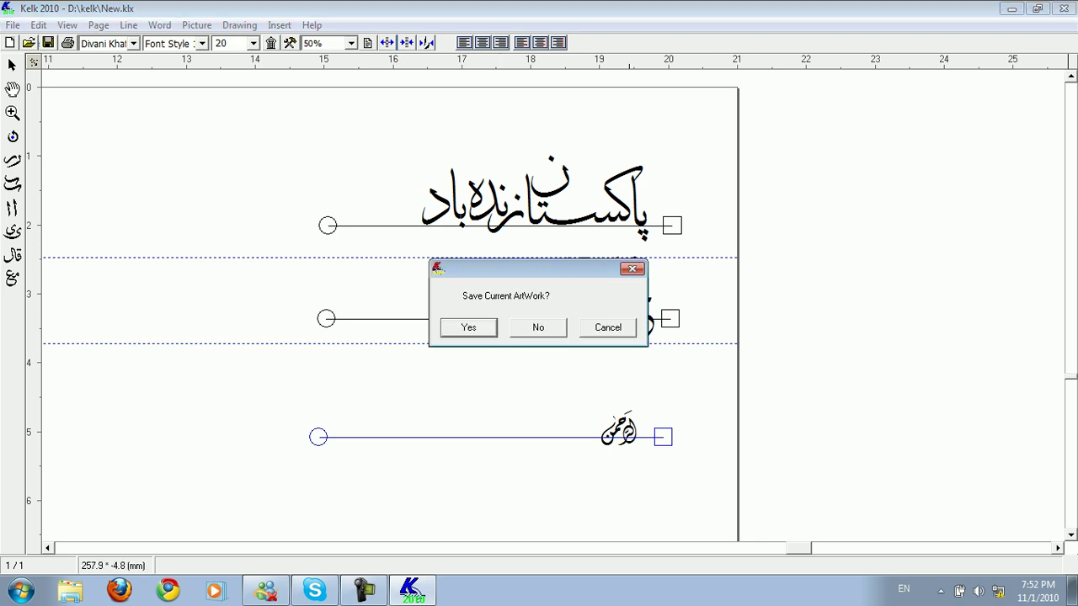
left_click(608, 326)
left_click(12, 25)
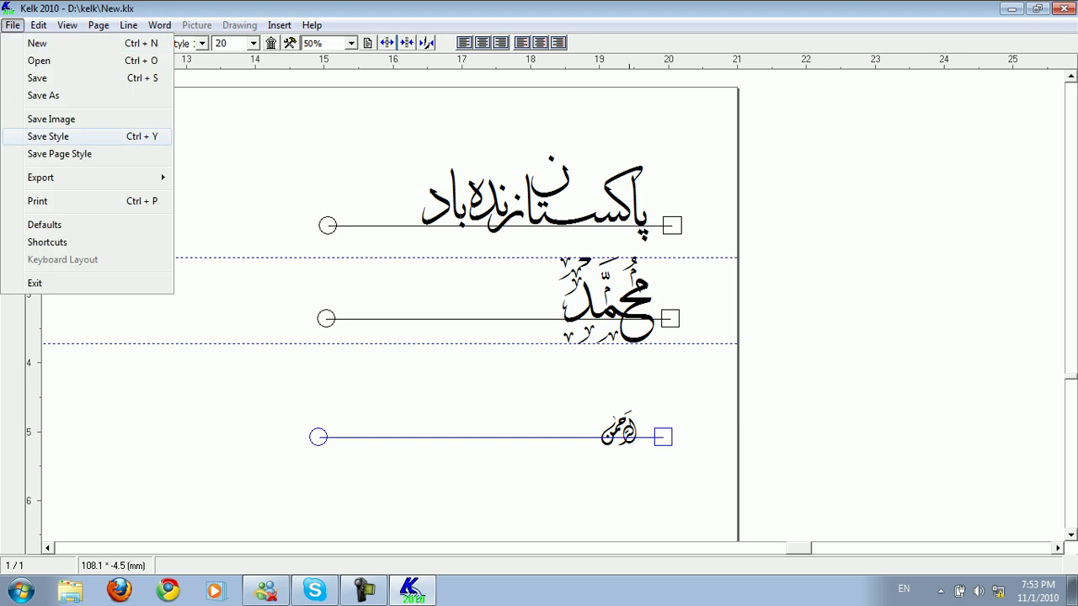
key("Escape")
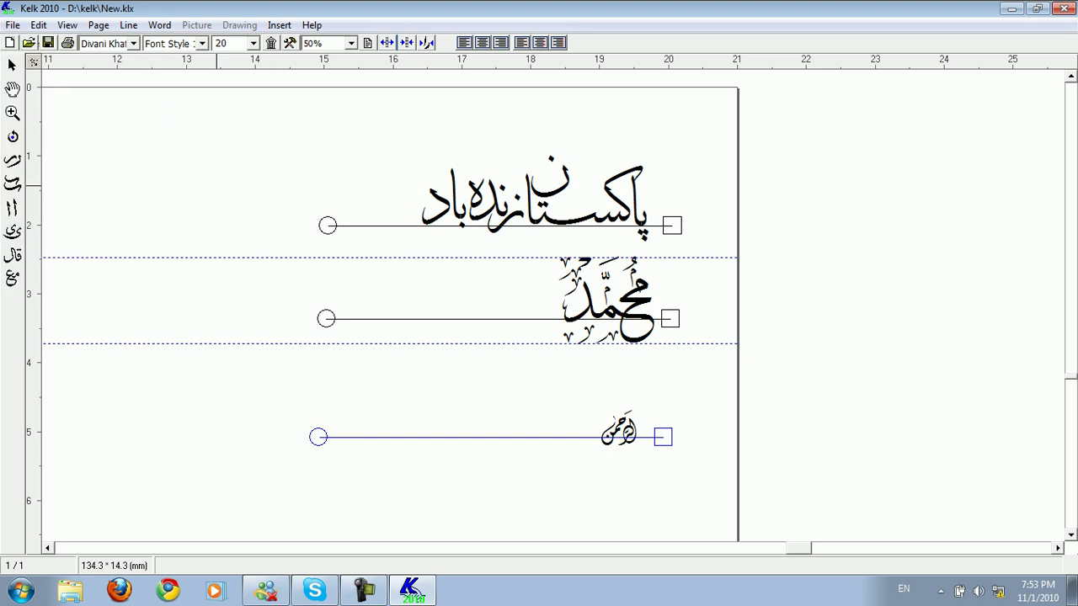
Save the artwork under the new name pakistan in the D:\kelk folder and exit the program.
left_click(13, 25)
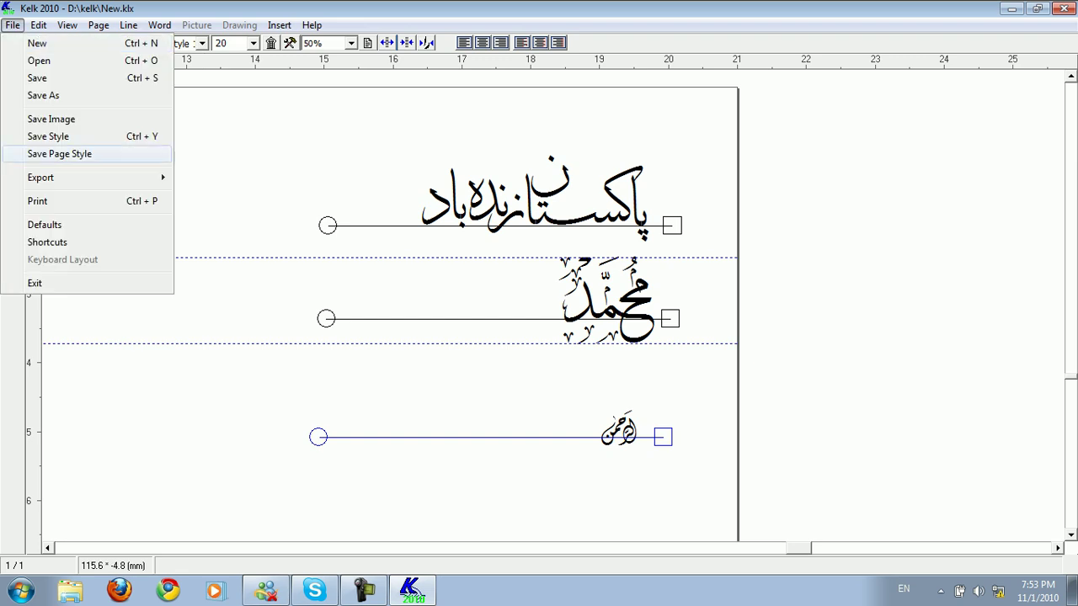
left_click(43, 95)
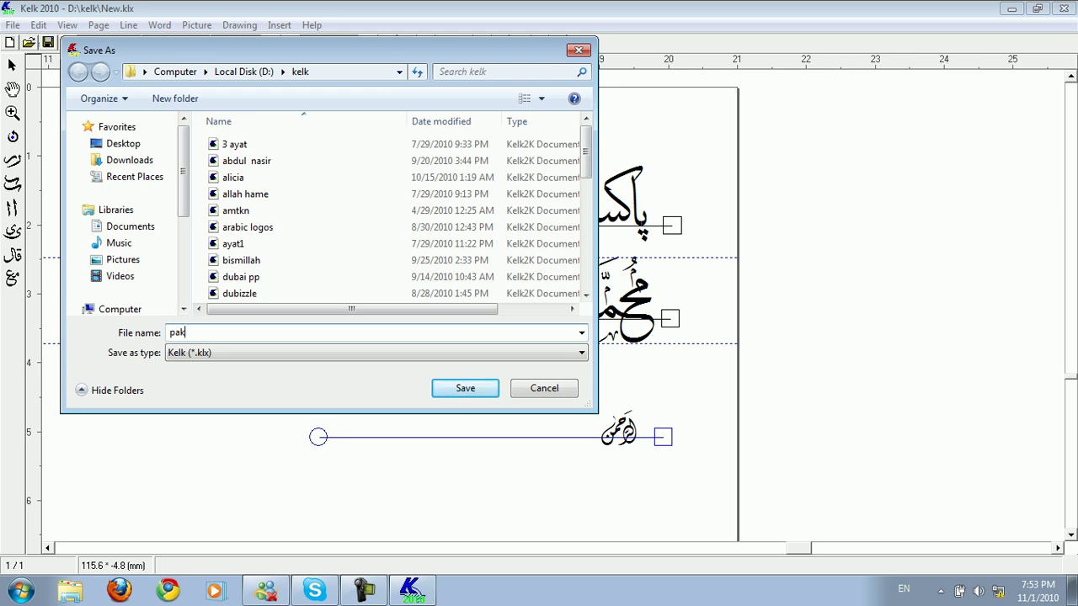
type("tan")
key("Return")
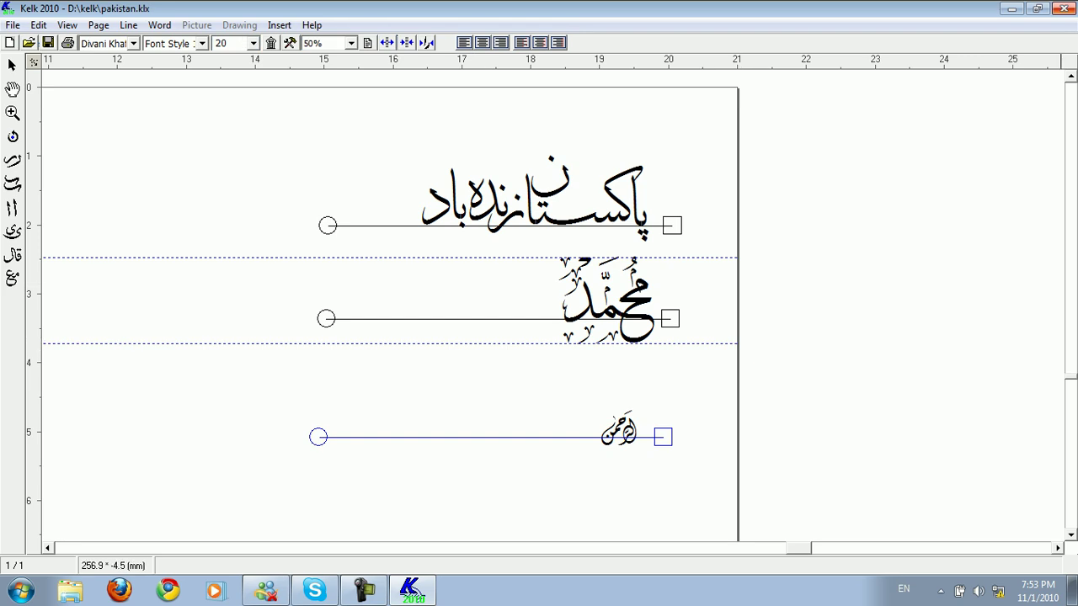
left_click(1064, 9)
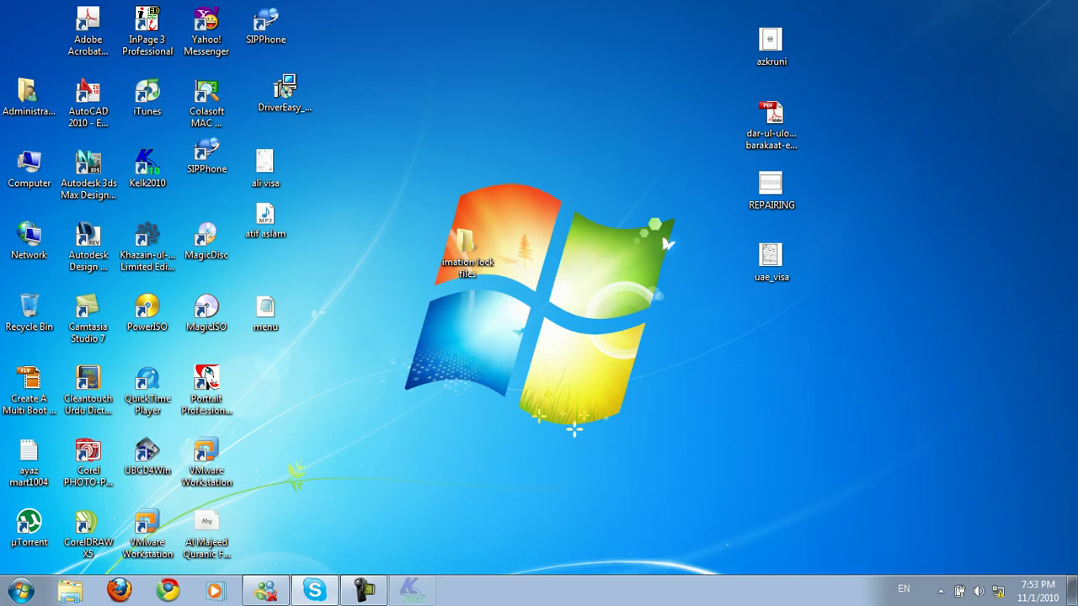
Set the Windows system date to January 6, 2011 and refresh the desktop.
right_click(634, 265)
left_click(678, 310)
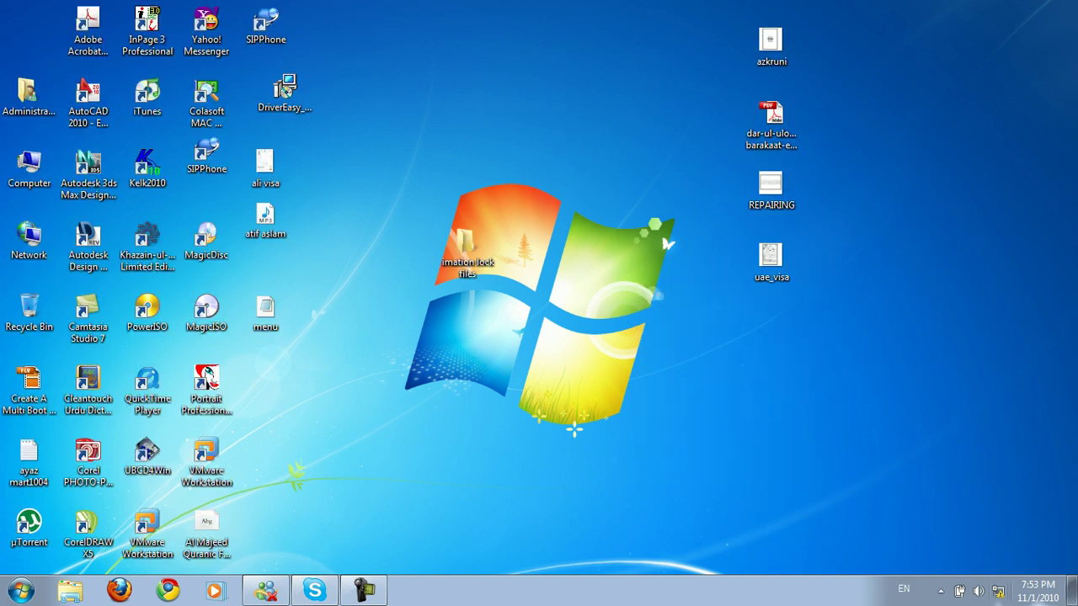
left_click(1040, 599)
left_click(943, 557)
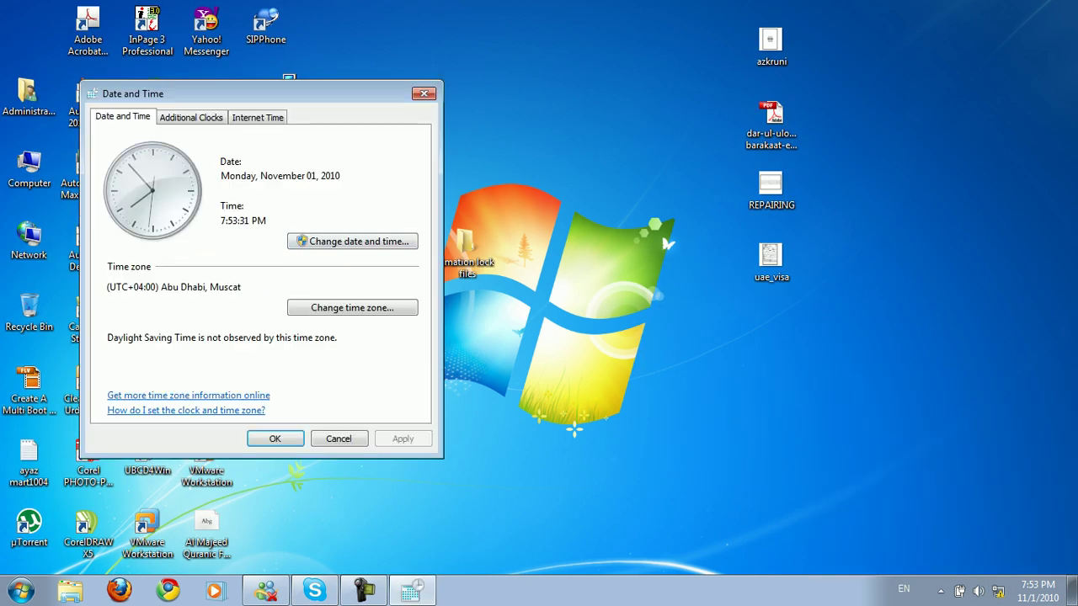
left_click(353, 241)
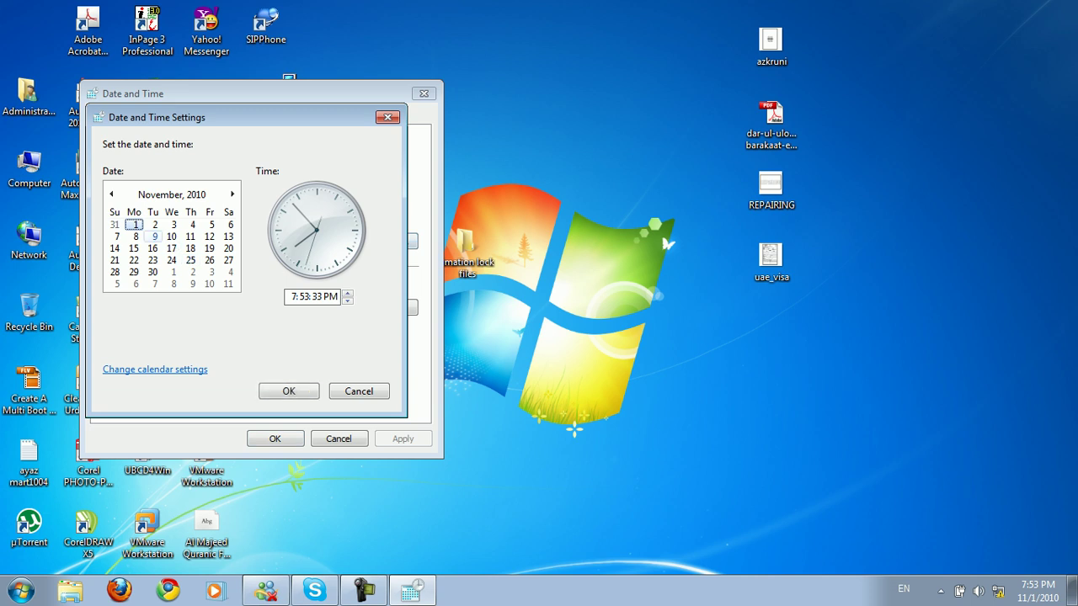
left_click(232, 194)
left_click(233, 194)
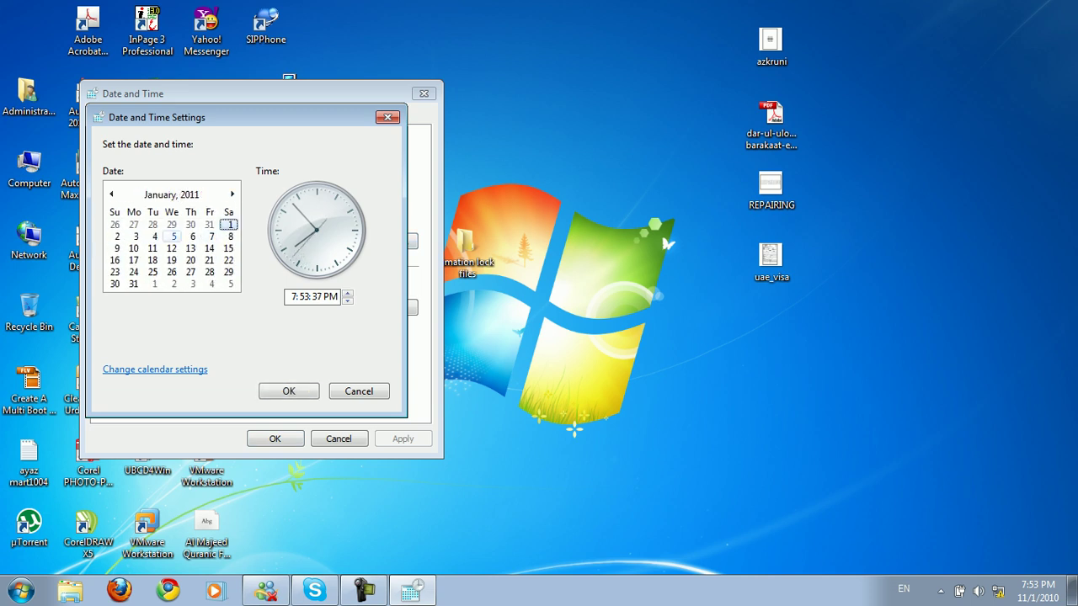
left_click(193, 236)
left_click(289, 392)
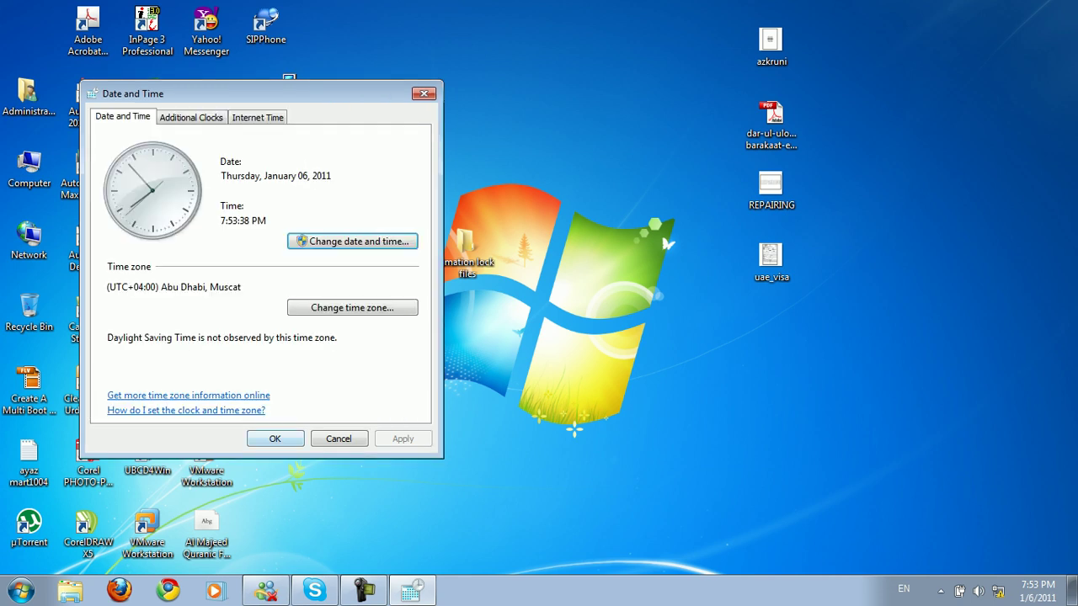
left_click(275, 439)
right_click(427, 244)
left_click(455, 289)
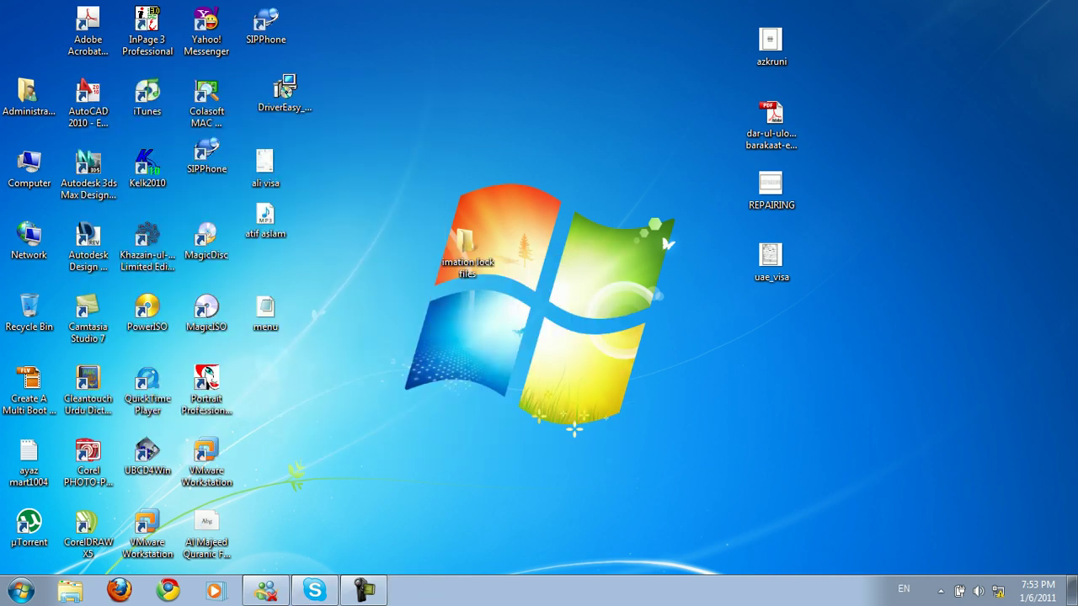
Launch CorelDRAW X4 and start a new blank document.
key("super")
type("x4")
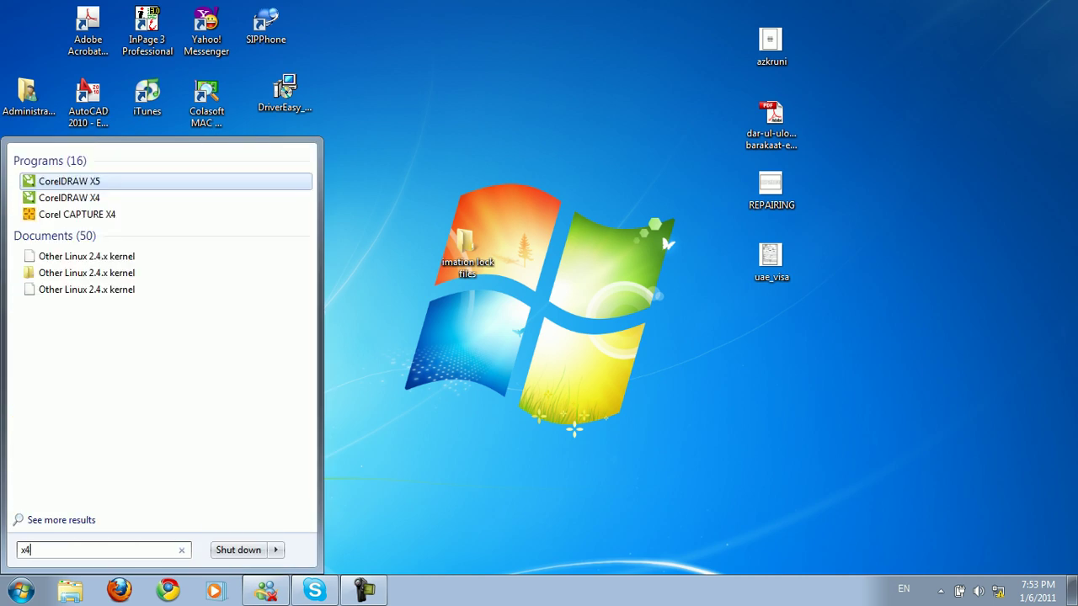
key("Return")
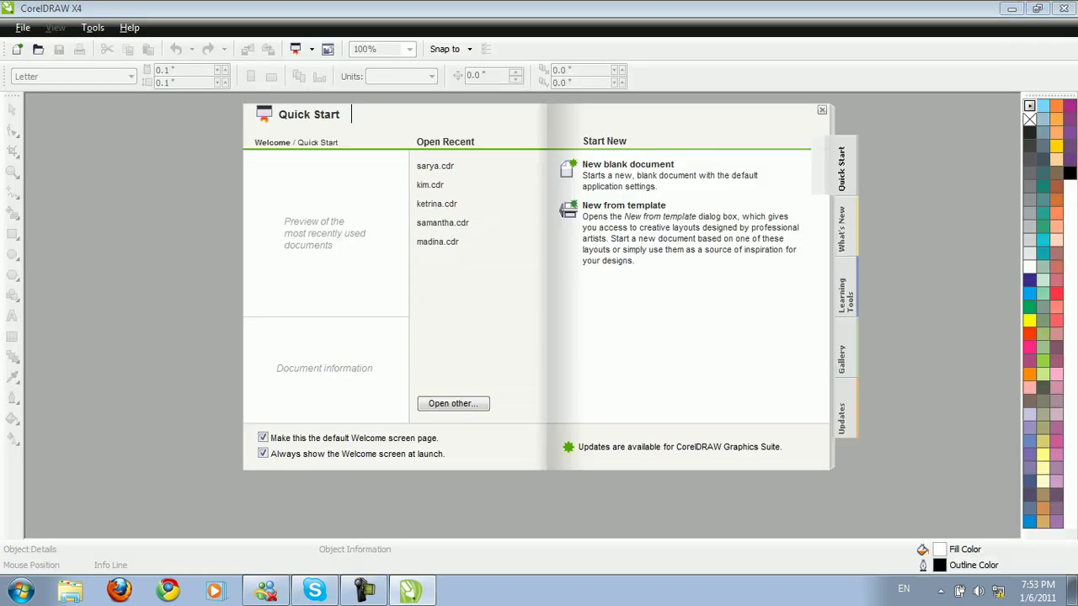
left_click(627, 164)
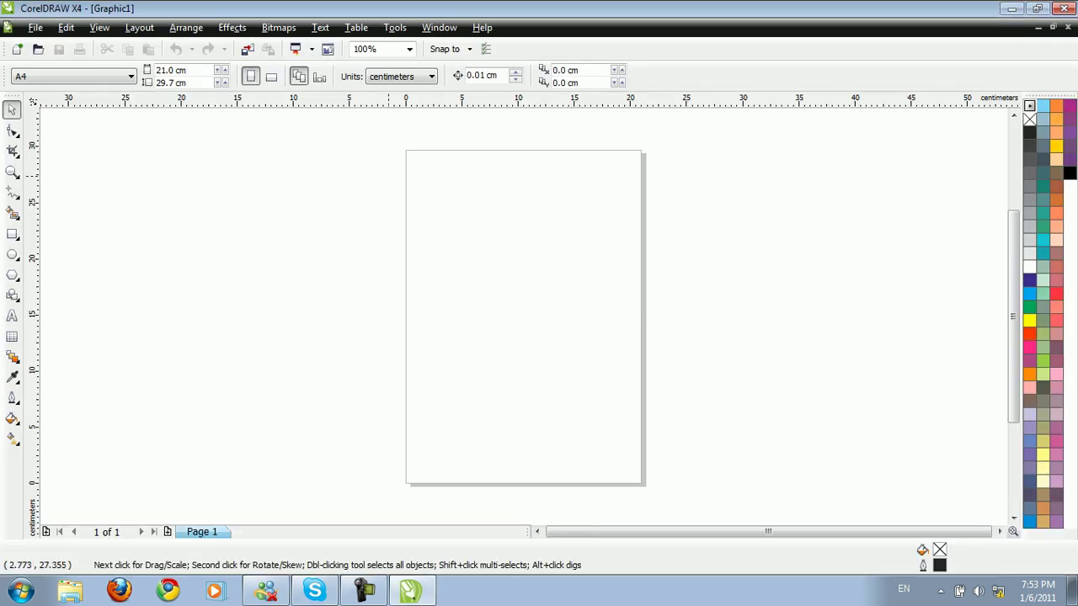
Import the printed file c:\pakistan with its text as curves and place it at the centre of the page.
left_click(35, 28)
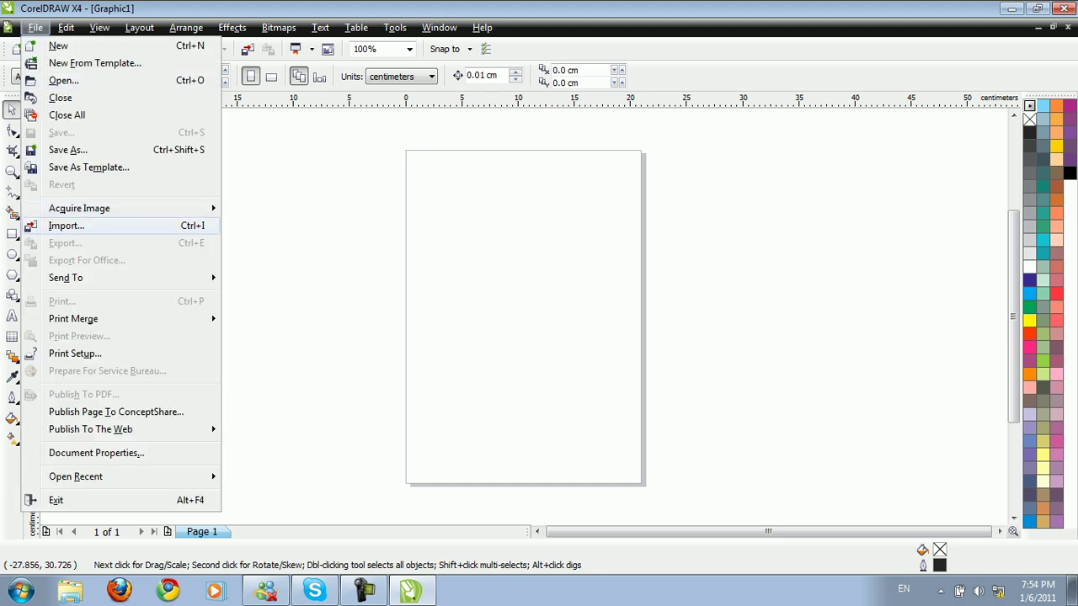
left_click(66, 226)
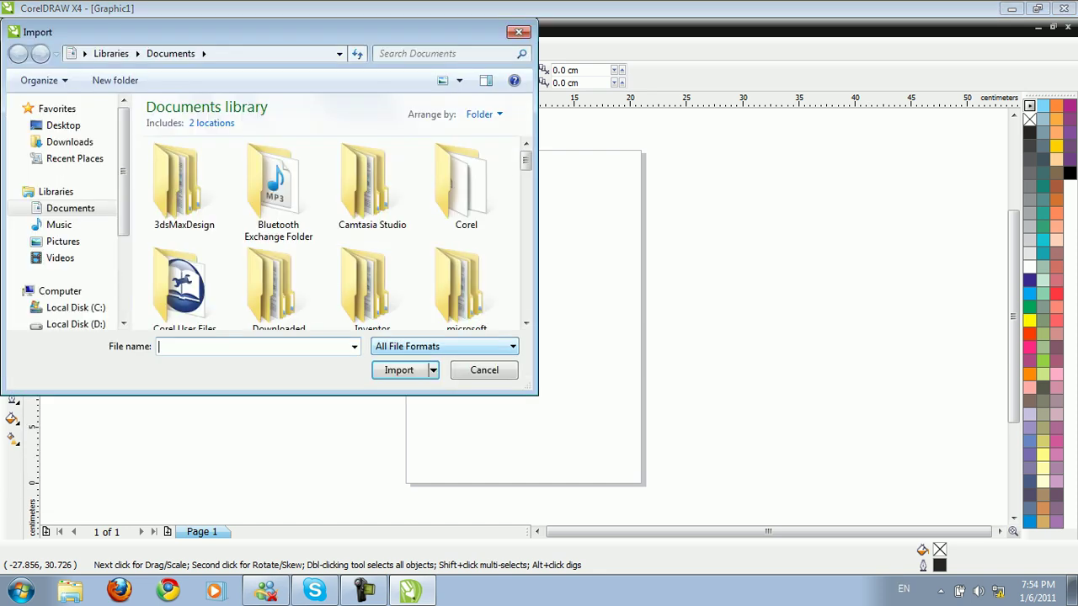
type("c:\\")
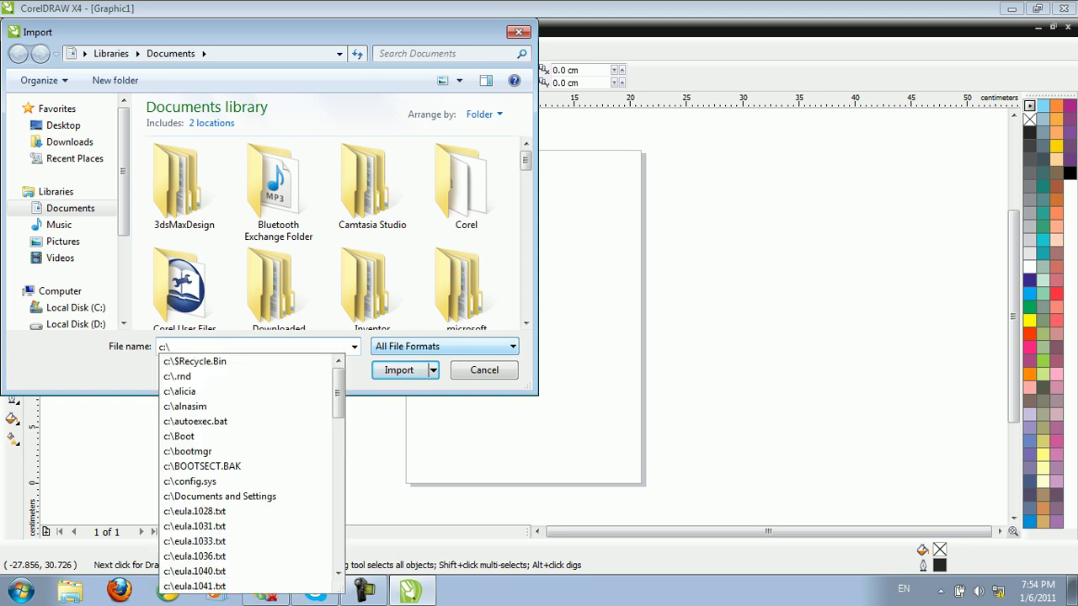
type("pakistan")
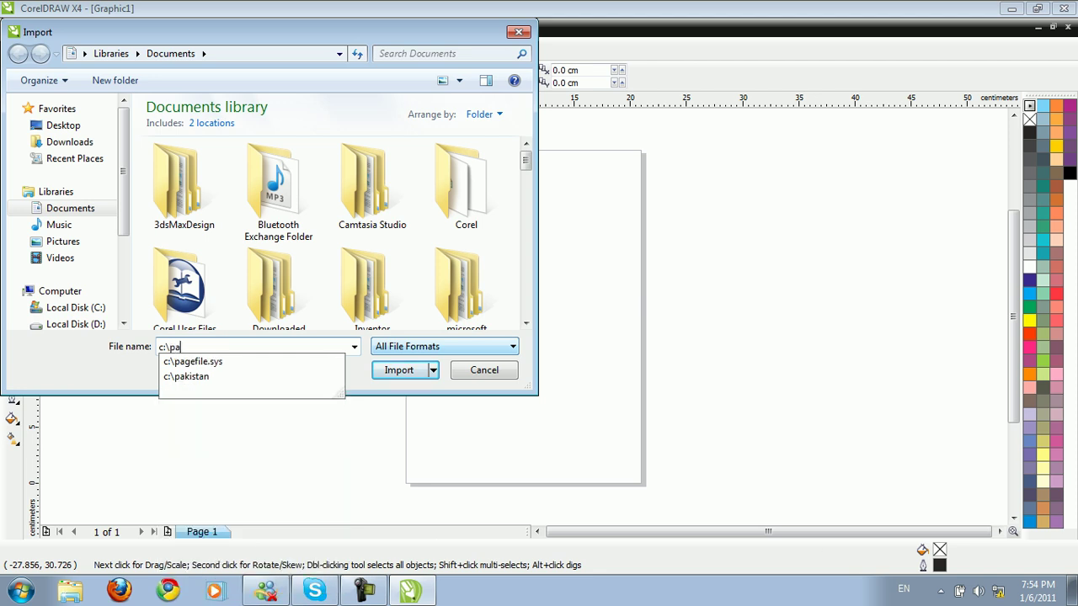
key("Return")
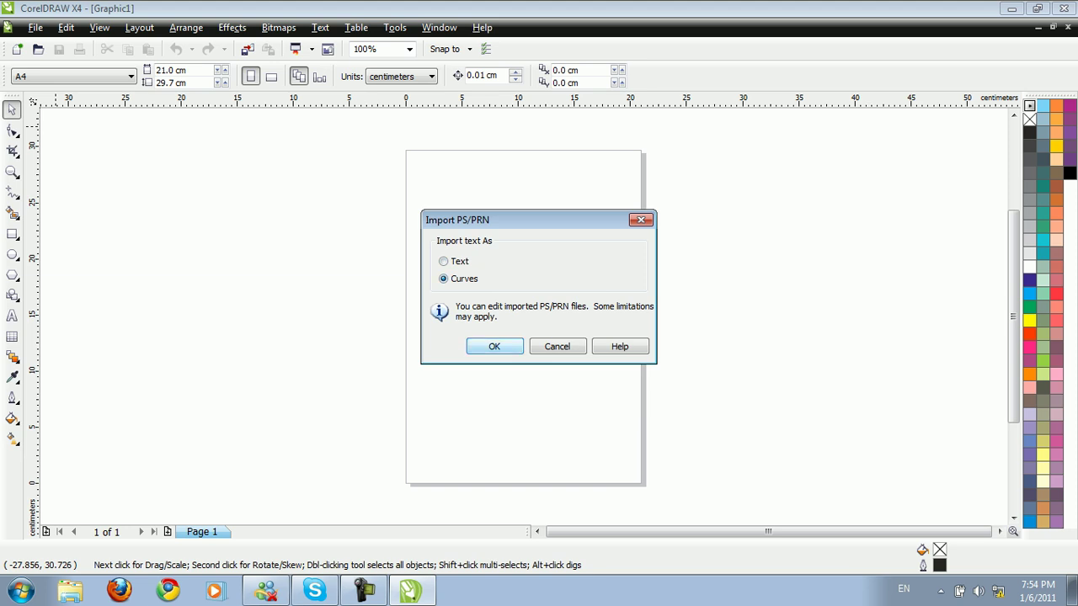
left_click(494, 346)
key("Return")
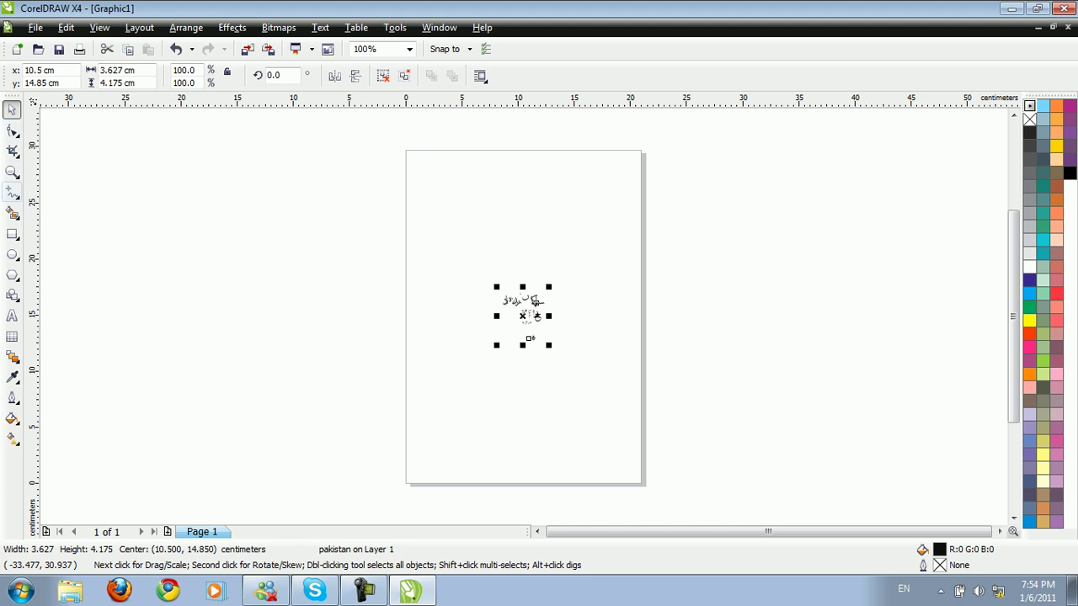
Inspect the imported calligraphy up close and delete all of it from the page.
left_click(290, 320)
left_click_drag(482, 261, 560, 349)
left_click_drag(393, 216, 589, 469)
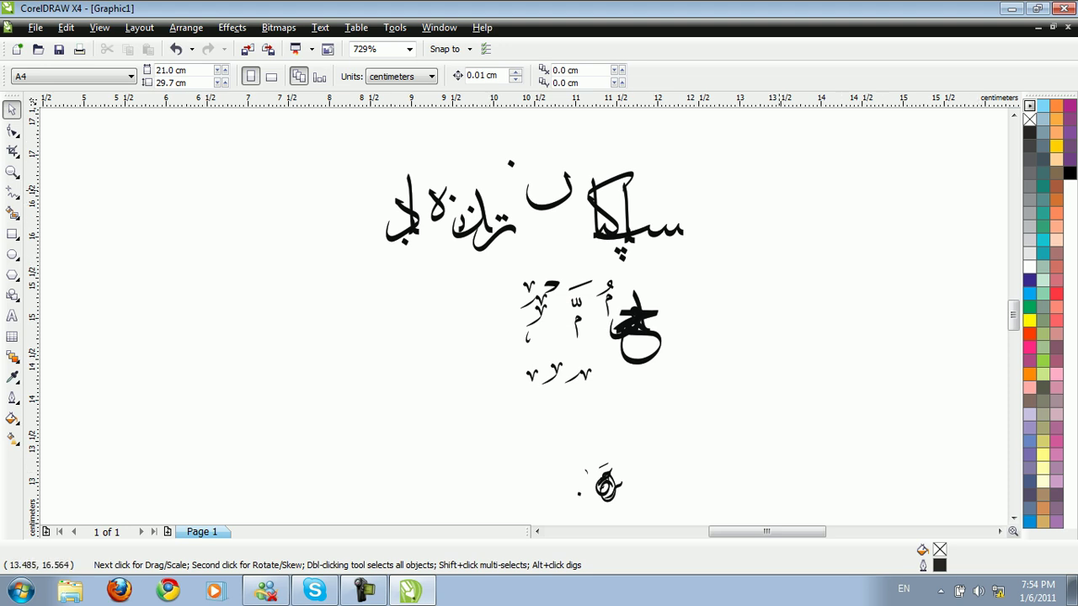
key("ctrl+a")
key("Delete")
Minimize CorelDRAW, set the Windows system date to November 1, 2010 and refresh the desktop.
left_click(1012, 8)
left_click(1038, 591)
left_click(944, 556)
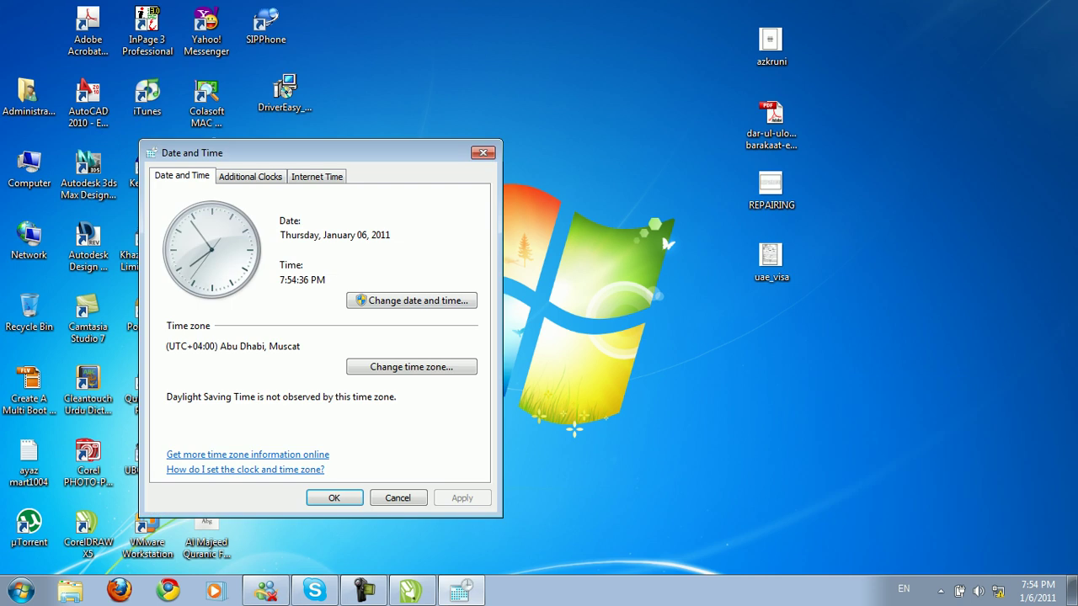
left_click(411, 301)
left_click(171, 254)
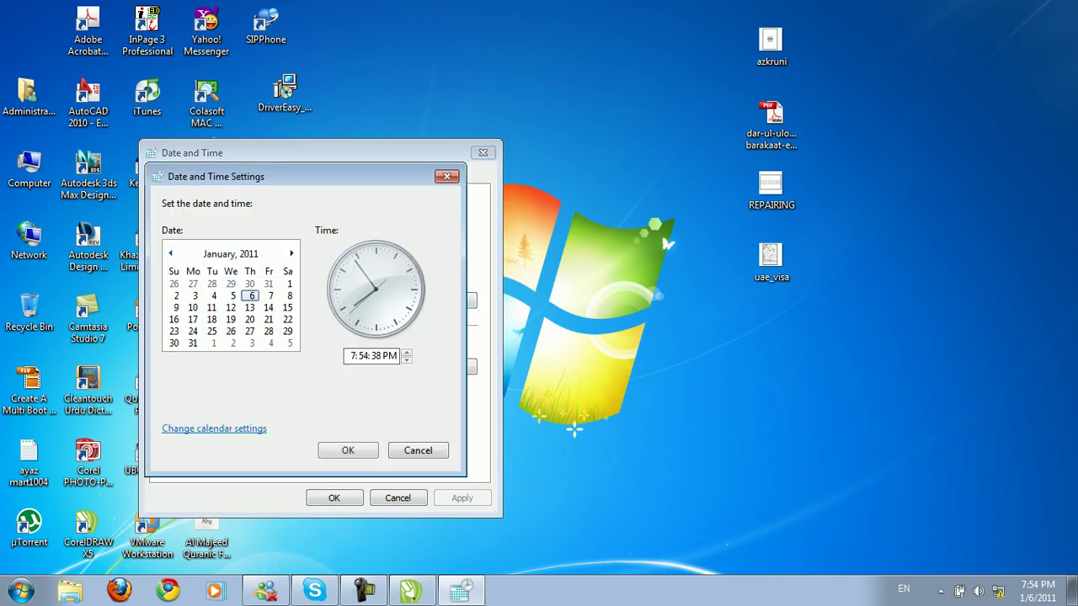
left_click(171, 254)
left_click(348, 451)
left_click(334, 498)
right_click(433, 216)
left_click(474, 260)
right_click(564, 255)
left_click(606, 299)
Launch Kelk 2010 and open the saved artwork pakistan.klx from the D:\kelk folder.
double_click(148, 168)
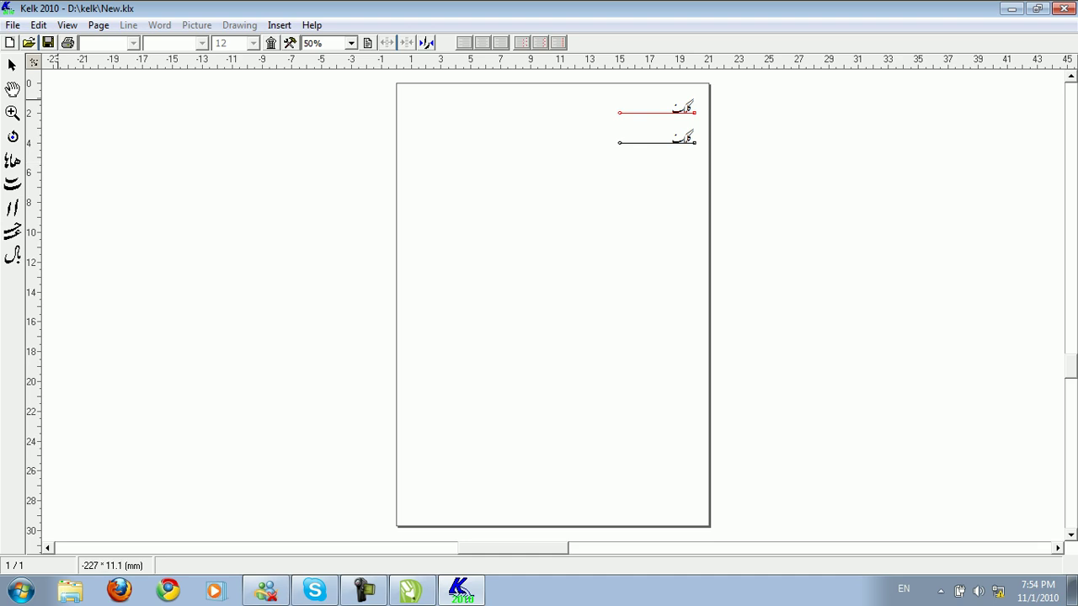
left_click(12, 24)
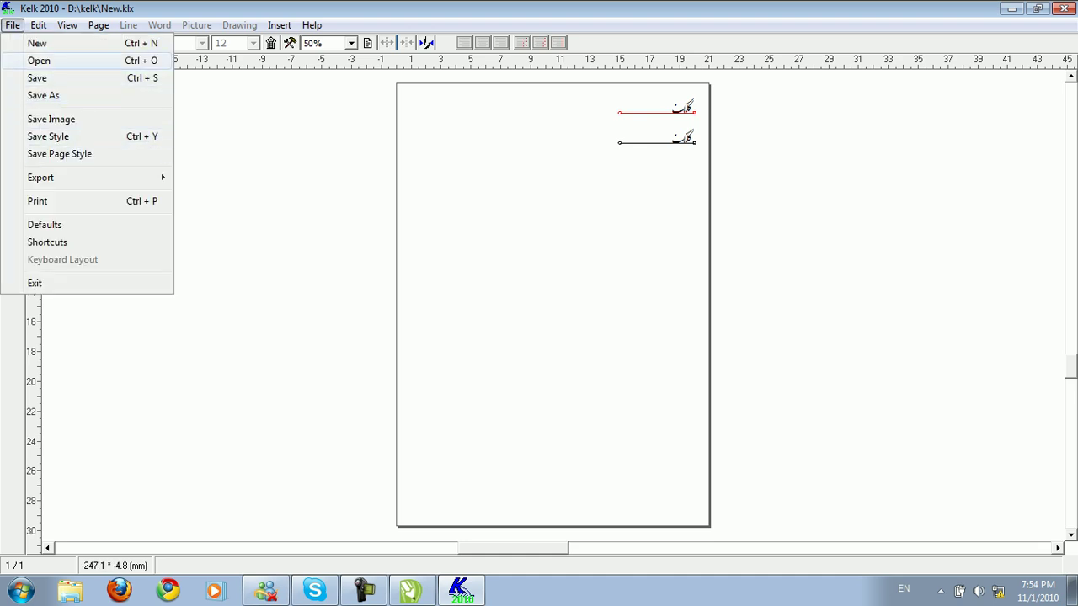
left_click(39, 61)
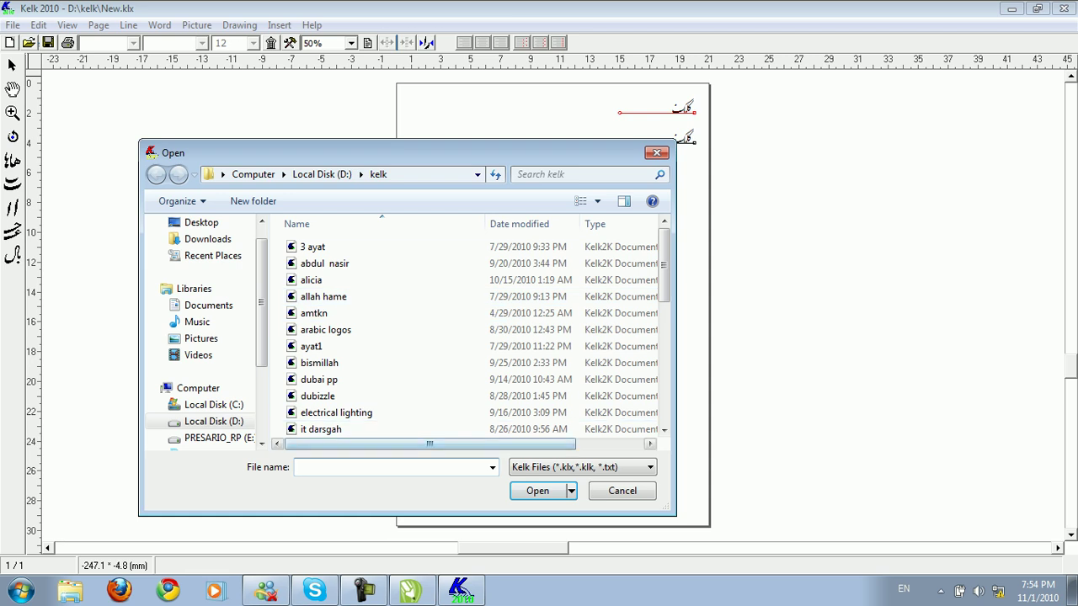
type("pak")
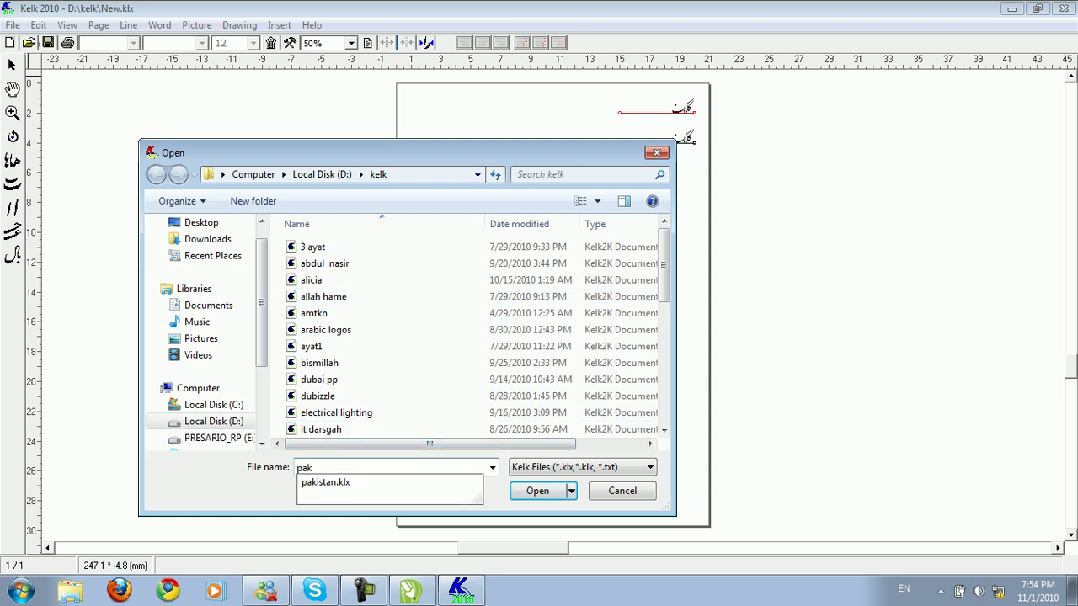
key("Down")
key("Return")
key("Return")
Move the الرحمن line down and inward so it sits well below the other two lines, nearer the middle of the page.
left_click(12, 112)
left_click_drag(591, 87, 766, 187)
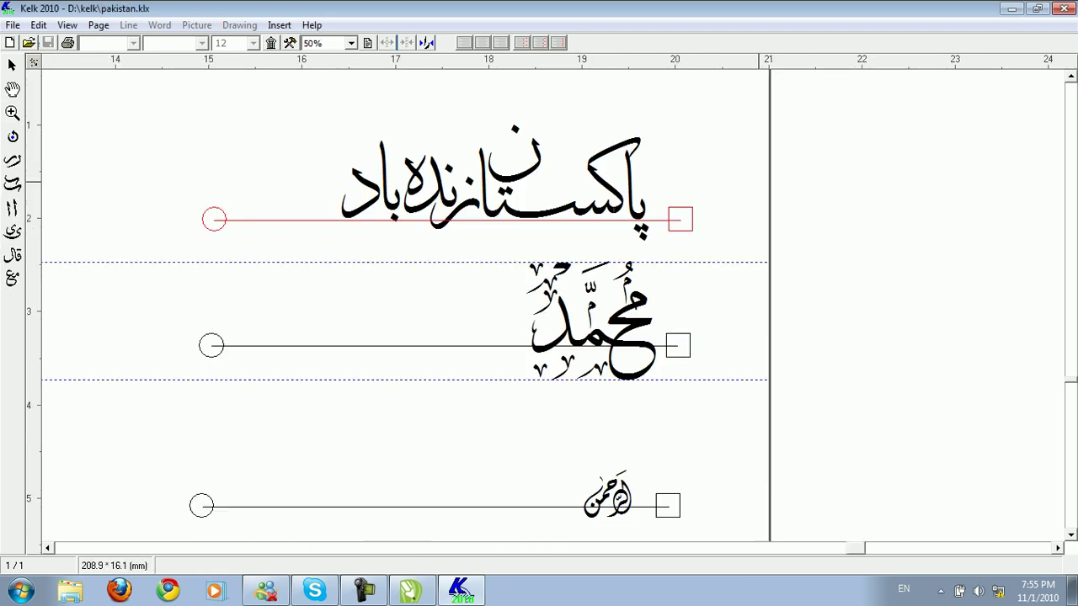
scroll(140, 145, "down", 1)
scroll(376, 267, "down", 5)
left_click_drag(570, 198, 84, 522)
left_click_drag(469, 345, 307, 479)
Try to move the محمد and پاکستان زنده باد lines inward on the page and undo the moves.
left_click_drag(471, 287, 319, 419)
left_click_drag(472, 244, 326, 319)
left_click(520, 399)
key("ctrl+z")
key("ctrl+z")
key("ctrl+z")
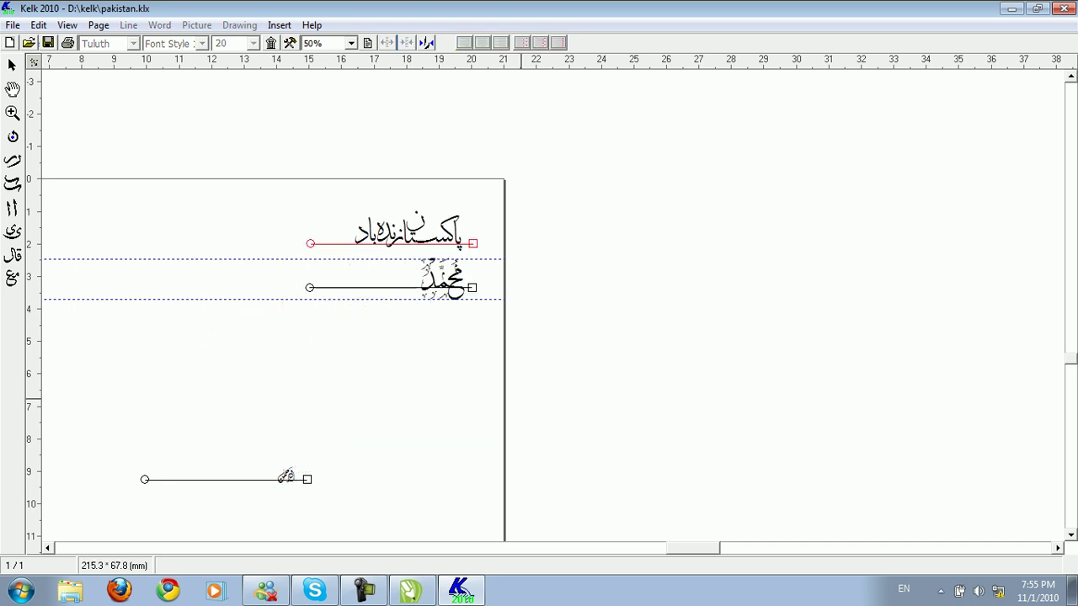
Select the پاکستان زنده باد and محمد words together and move them off their lines to just above الرحمن.
left_click_drag(545, 356, 266, 152)
left_click(458, 308)
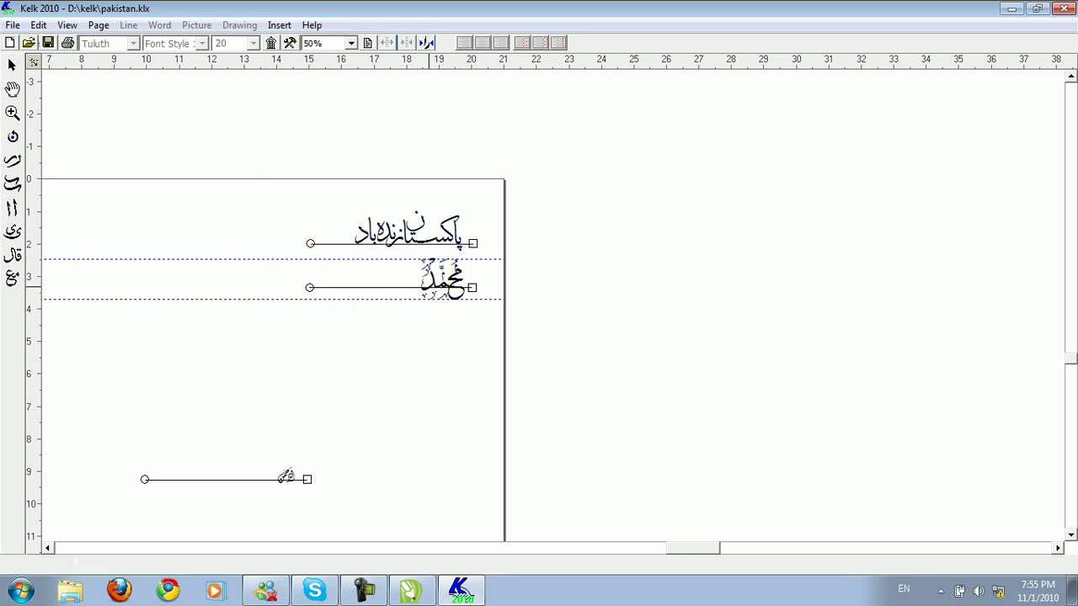
left_click_drag(542, 189, 170, 445)
left_click_drag(452, 236, 264, 358)
left_click_drag(256, 159, 564, 441)
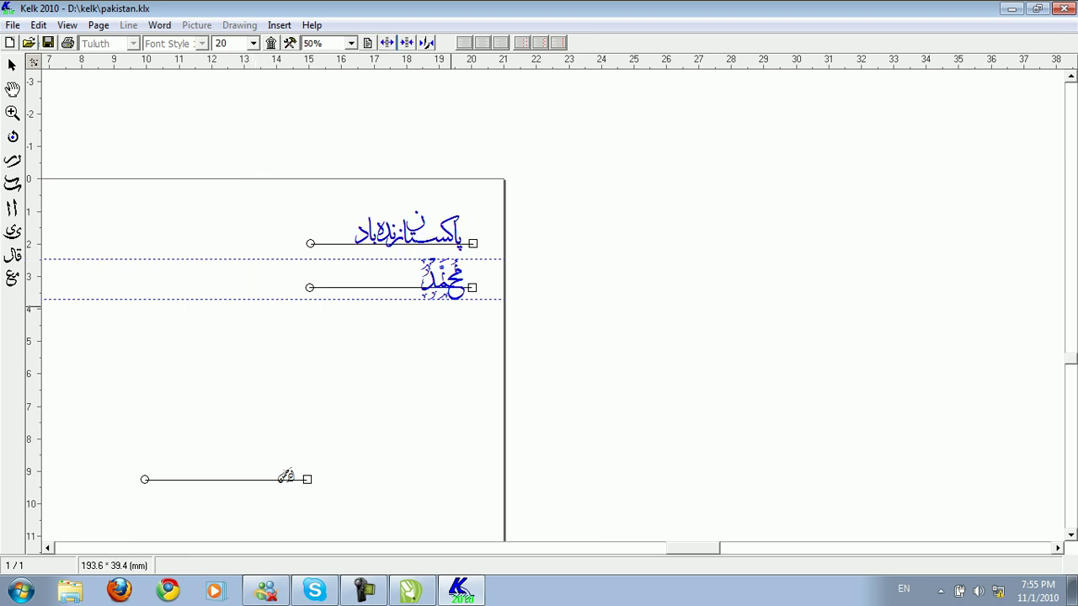
left_click_drag(445, 283, 325, 355)
left_click_drag(286, 183, 631, 384)
left_click_drag(391, 233, 303, 308)
left_click_drag(279, 103, 614, 416)
left_click(408, 227)
left_click_drag(325, 164, 561, 404)
left_click_drag(458, 281, 287, 407)
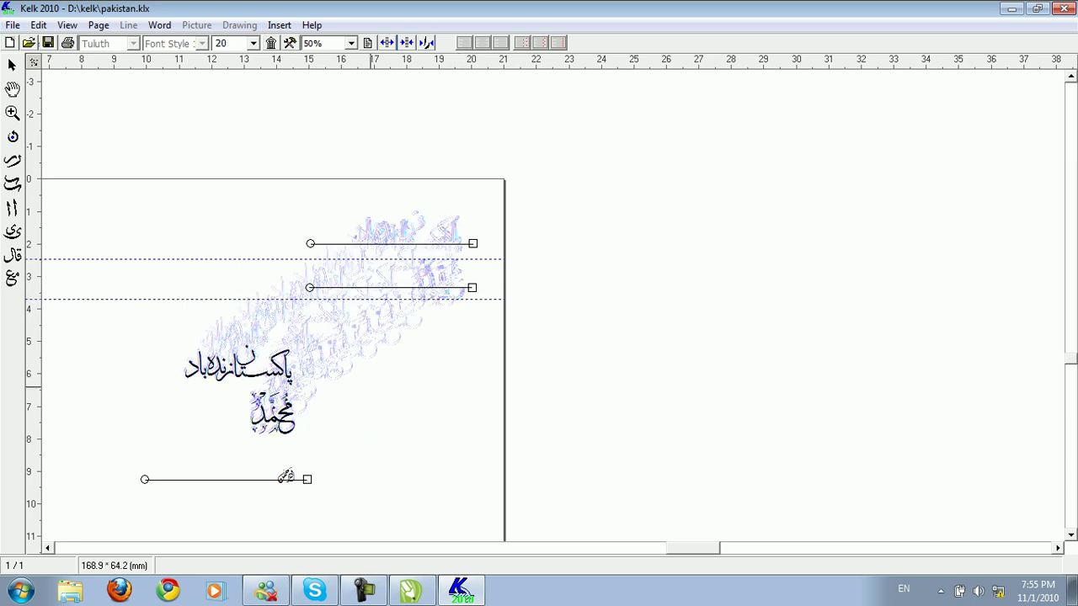
Print the page to the file c:\pakistan1 and minimize Kelk 2010.
key("ctrl+p")
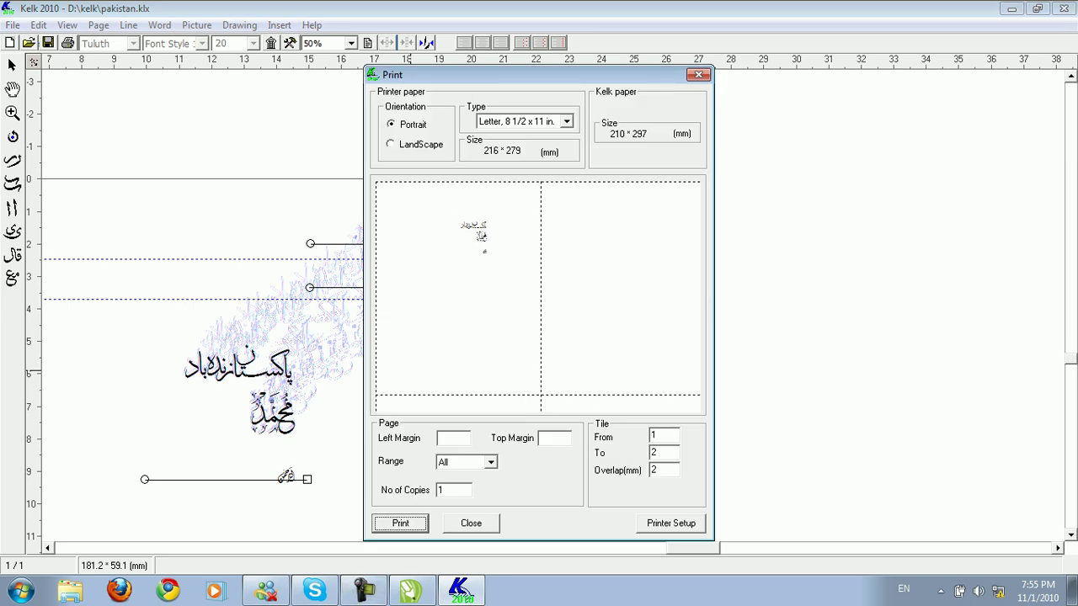
key("Return")
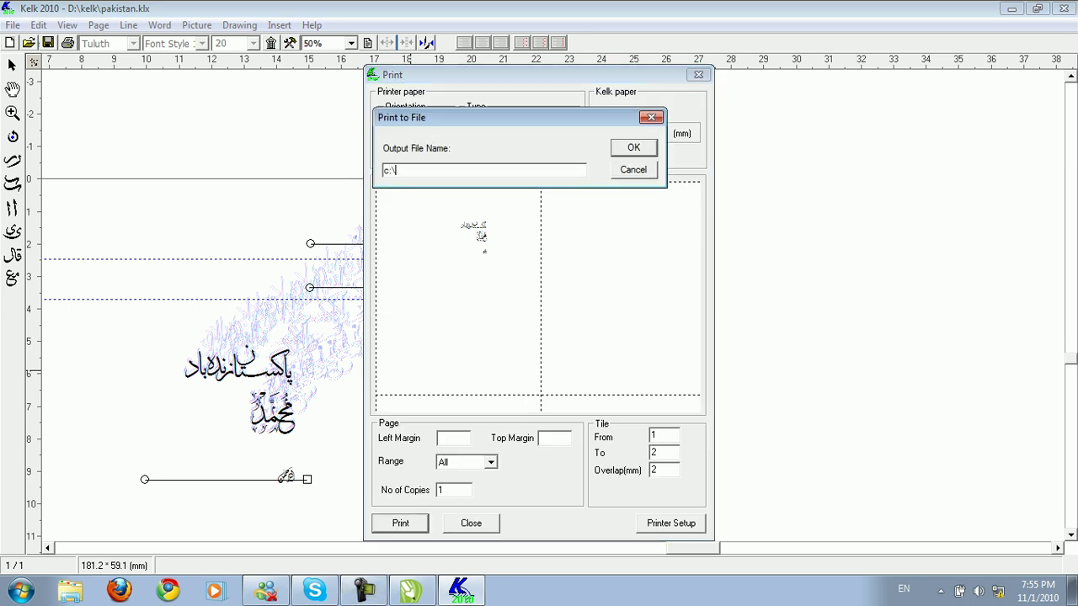
type("c:\\pakistan1")
key("Return")
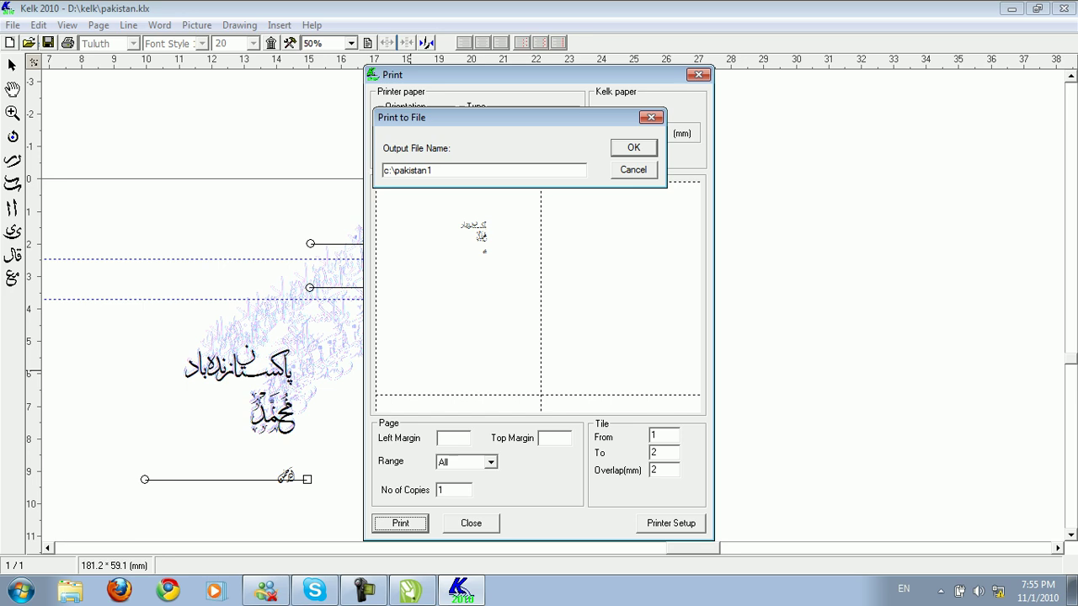
left_click(1011, 9)
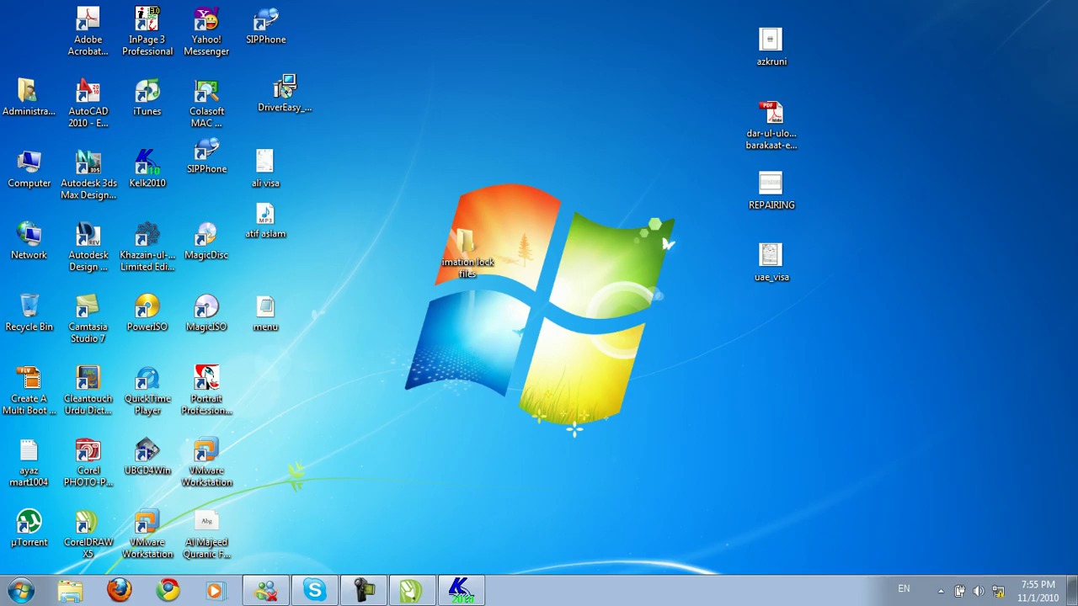
Switch to CorelDRAW X4, import c:\pakistan1 with its text as curves and place it at the centre of the page.
key("super")
key("super")
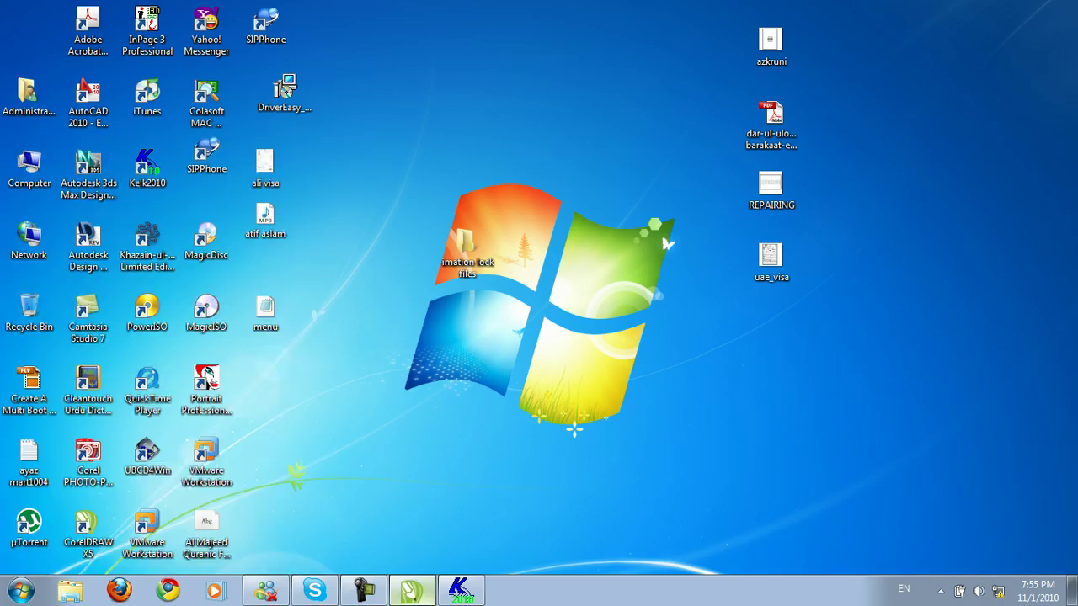
left_click(418, 592)
key("ctrl+i")
type("c:")
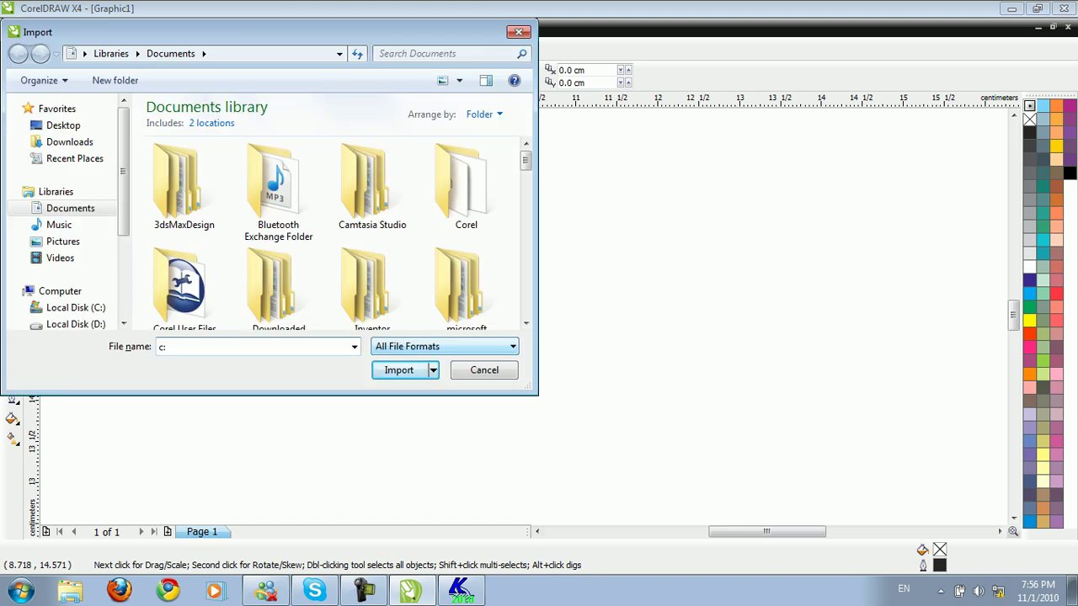
type("\\pakistan")
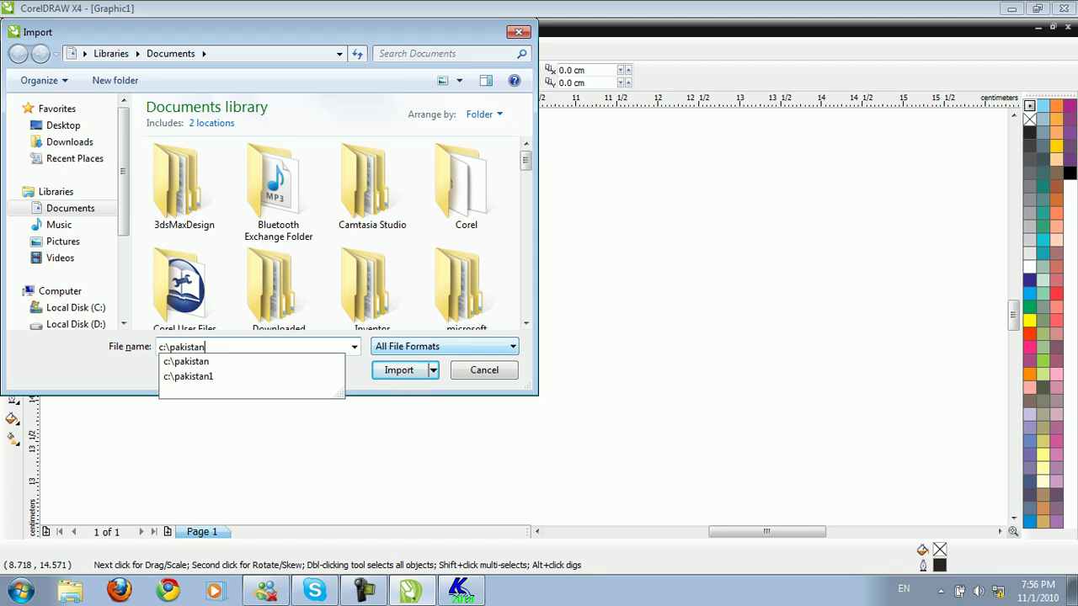
key("Down")
key("Down")
key("Return")
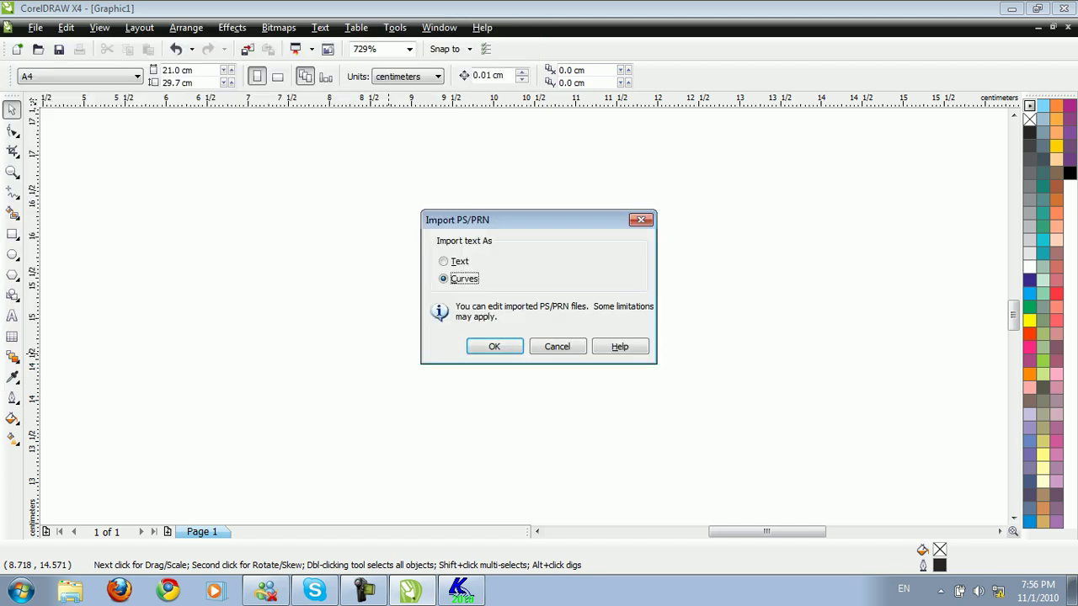
key("Return")
key("Return")
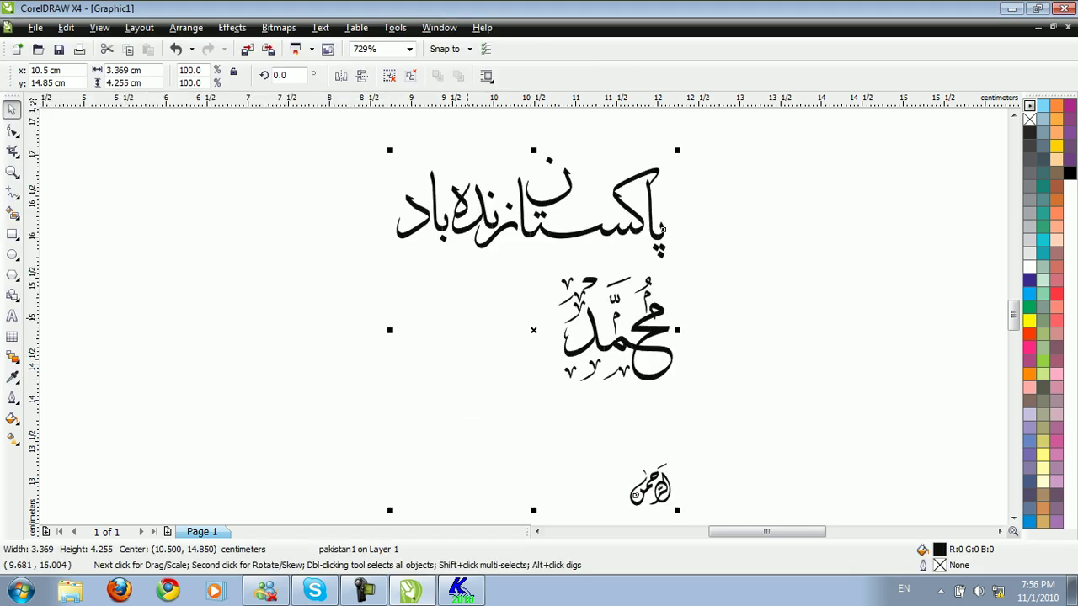
Regroup the imported calligraphy as three separate groups: محمد, پاکستان زنده باد and الرحمن.
left_click(465, 324)
left_click(558, 237)
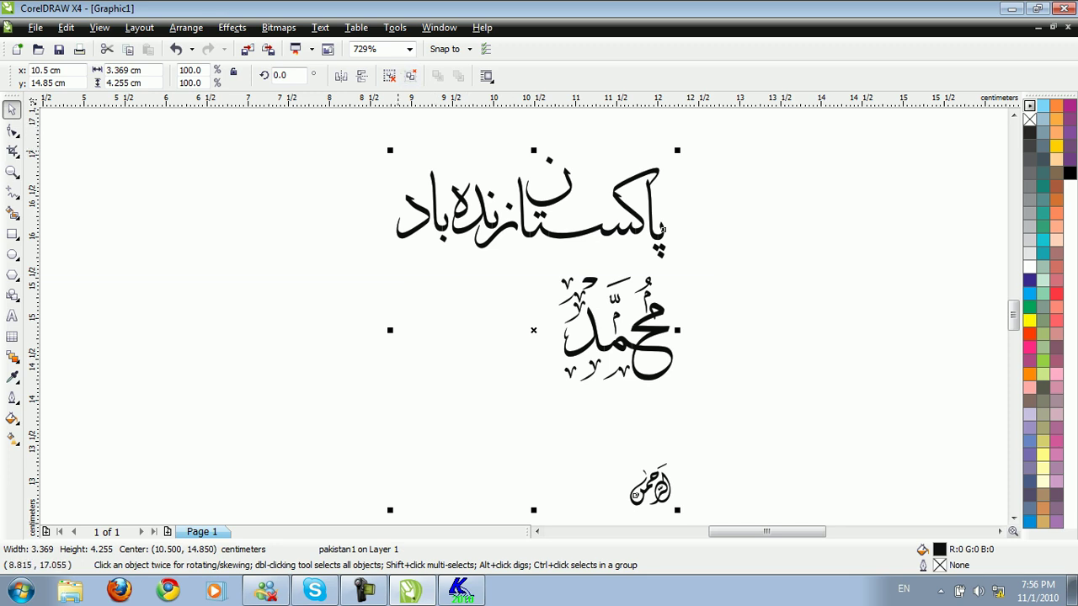
left_click(410, 306)
left_click_drag(695, 443, 589, 258)
key("ctrl+g")
left_click_drag(346, 261, 741, 165)
key("ctrl+g")
left_click(583, 446)
left_click_drag(582, 447, 840, 580)
key("ctrl+g")
left_click(722, 487)
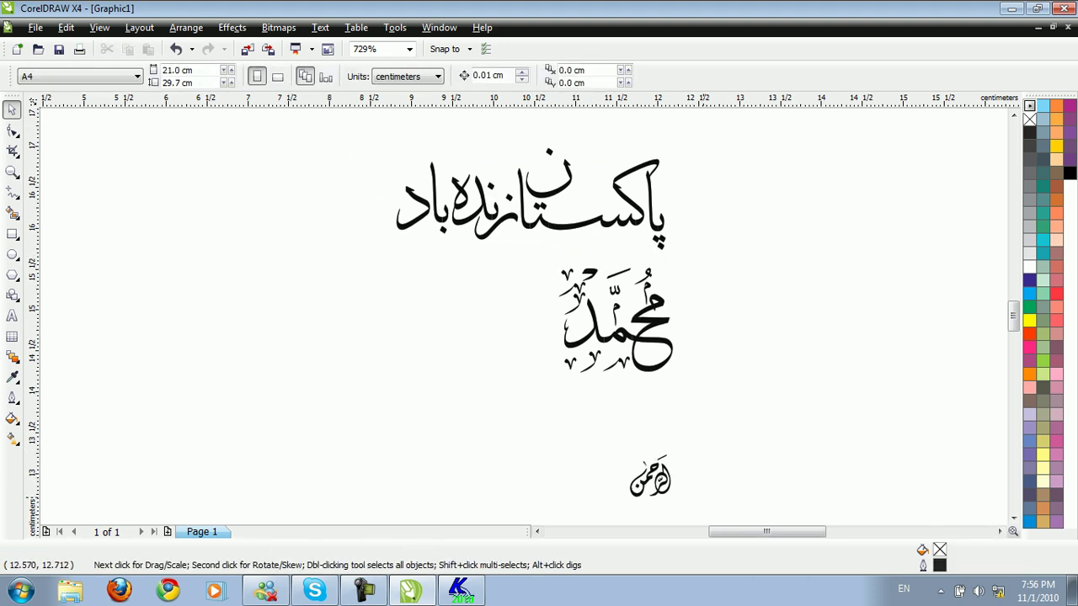
Enlarge the الرحمن group to about 2.8 × 2.9 cm and check its outline up close.
scroll(699, 499, "down", 1)
left_click_drag(478, 284, 375, 428)
left_click_drag(445, 352, 411, 361)
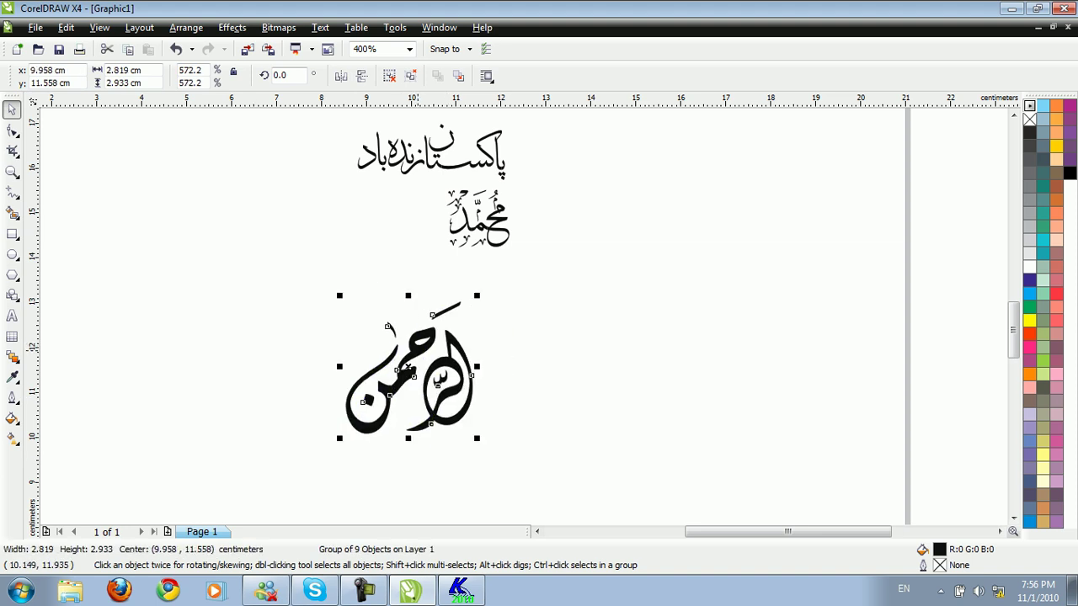
scroll(402, 377, "up", 2)
scroll(402, 377, "down", 1)
key("Escape")
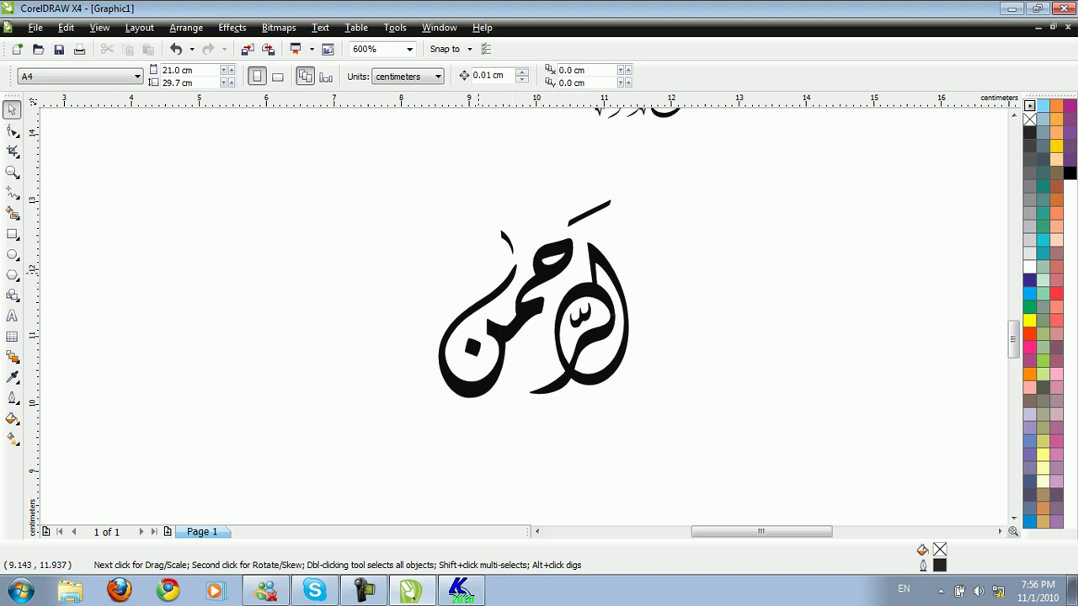
Move the enlarged الرحمن group further down the page, centred at about x 10.2 cm, y 9.8 cm.
left_click_drag(541, 280, 515, 288)
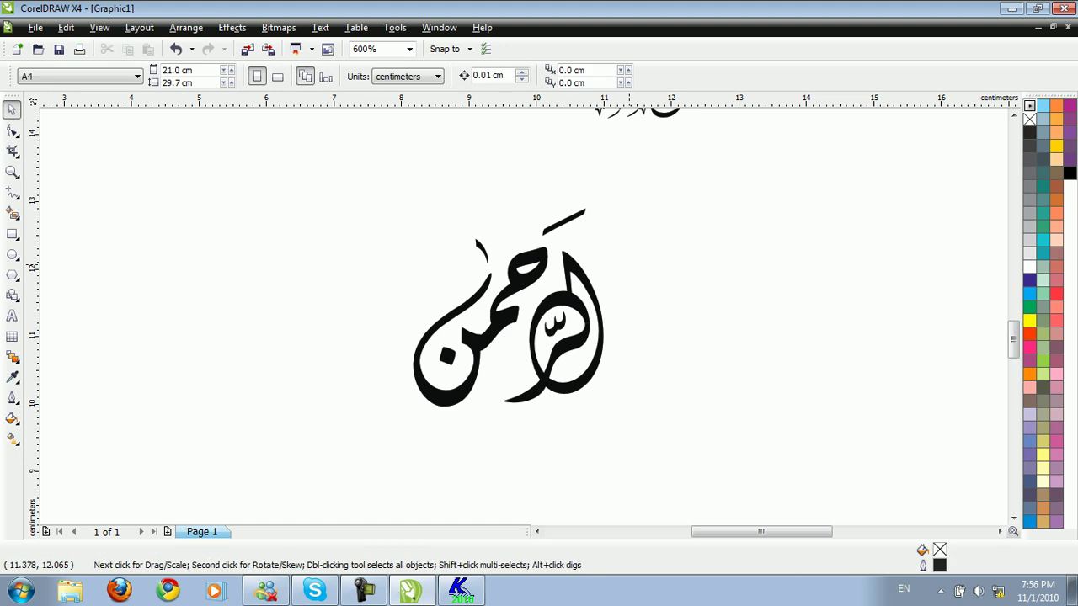
scroll(479, 316, "down", 1)
left_click(539, 391)
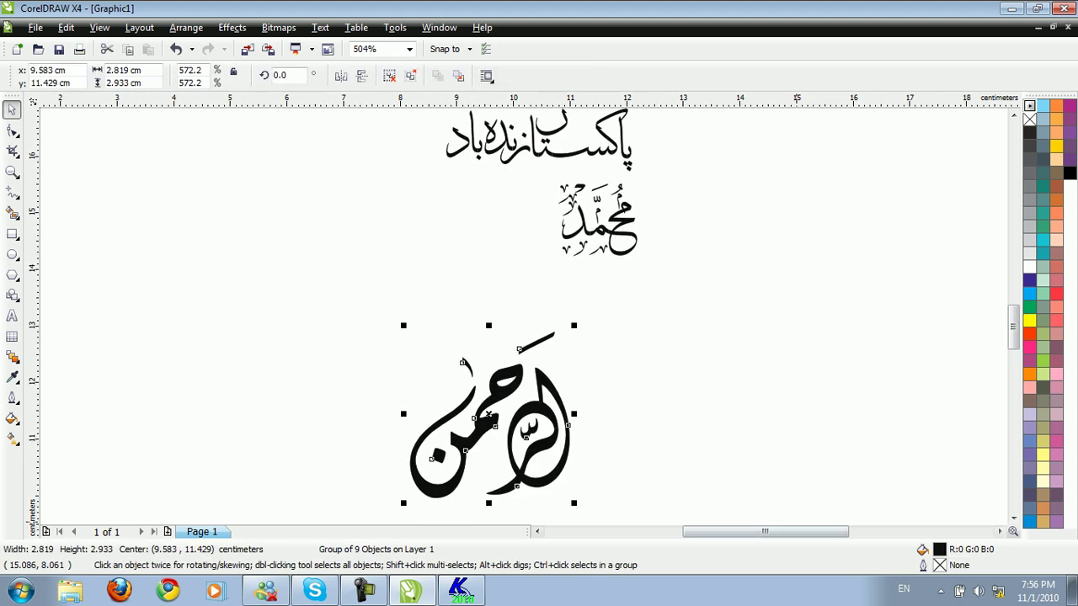
left_click_drag(538, 390, 602, 346)
left_click_drag(537, 280, 692, 197)
scroll(436, 315, "down", 3)
left_click_drag(505, 328, 490, 395)
Enlarge the محمد group to about 4.5 × 4.1 cm and position it between the other two phrases.
left_click(505, 286)
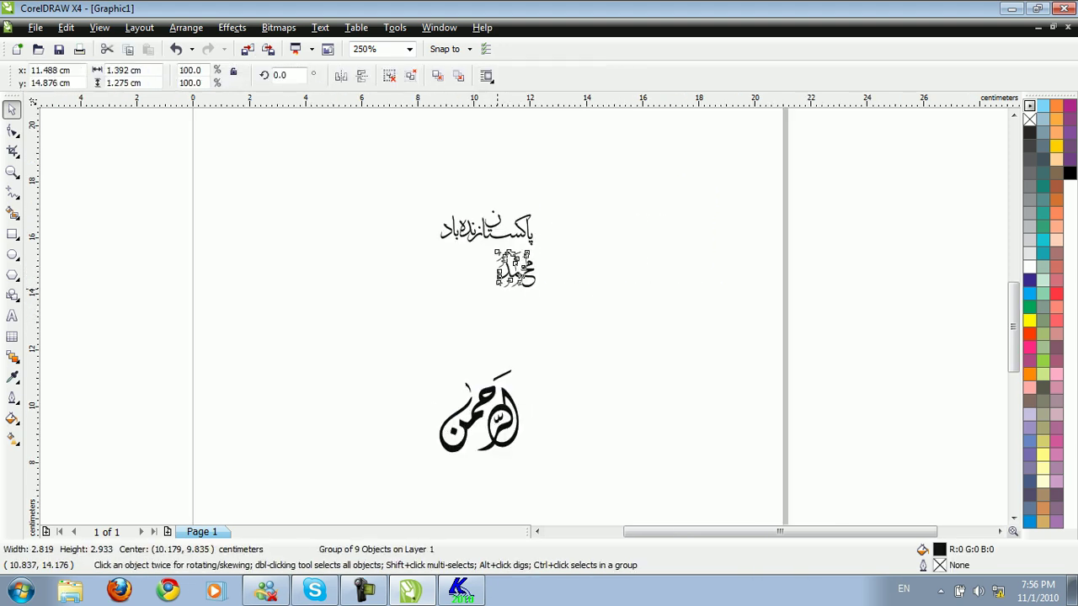
left_click_drag(496, 287, 402, 371)
left_click_drag(512, 311, 516, 310)
Fill محمد with a linear fountain fill from Red to dark brown (C60 M96 Y95 K21) at an angle of -118.5.
left_click(1029, 333)
key("F11")
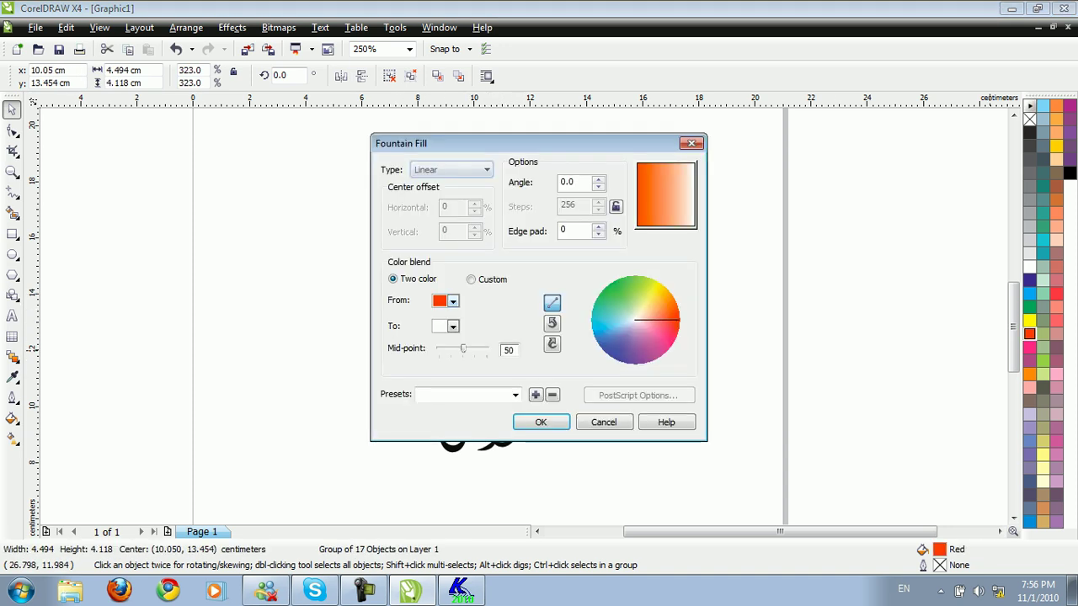
left_click(453, 325)
left_click(477, 340)
left_click(453, 326)
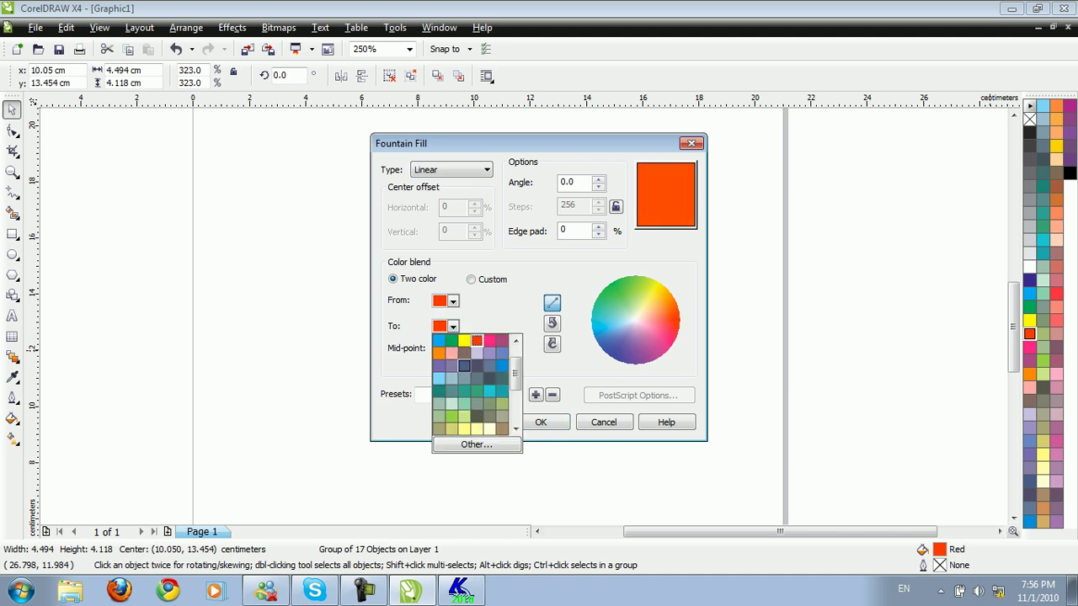
left_click(476, 444)
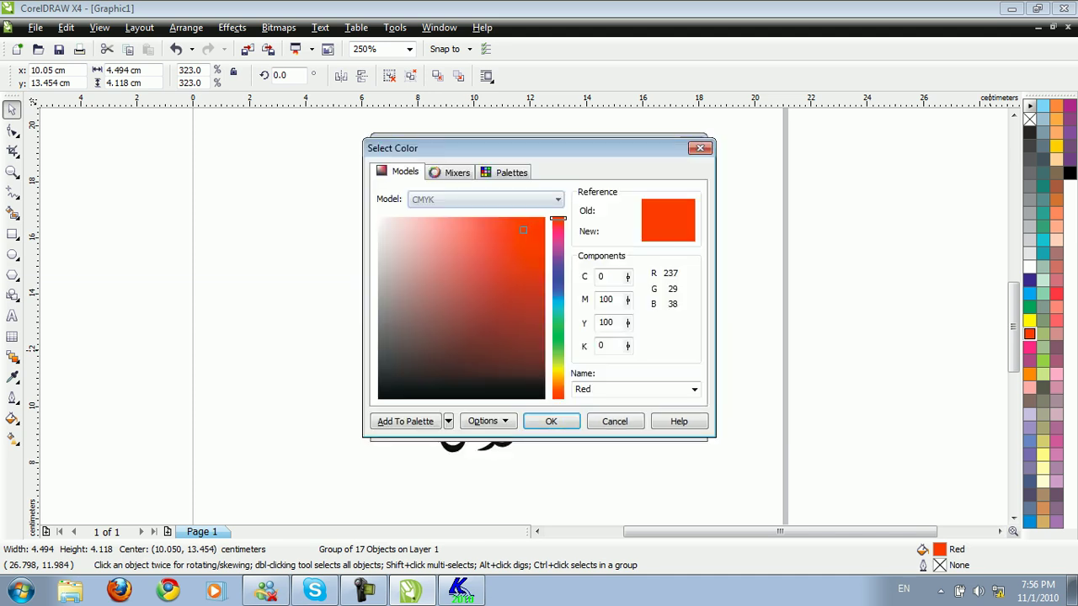
left_click_drag(543, 320, 545, 357)
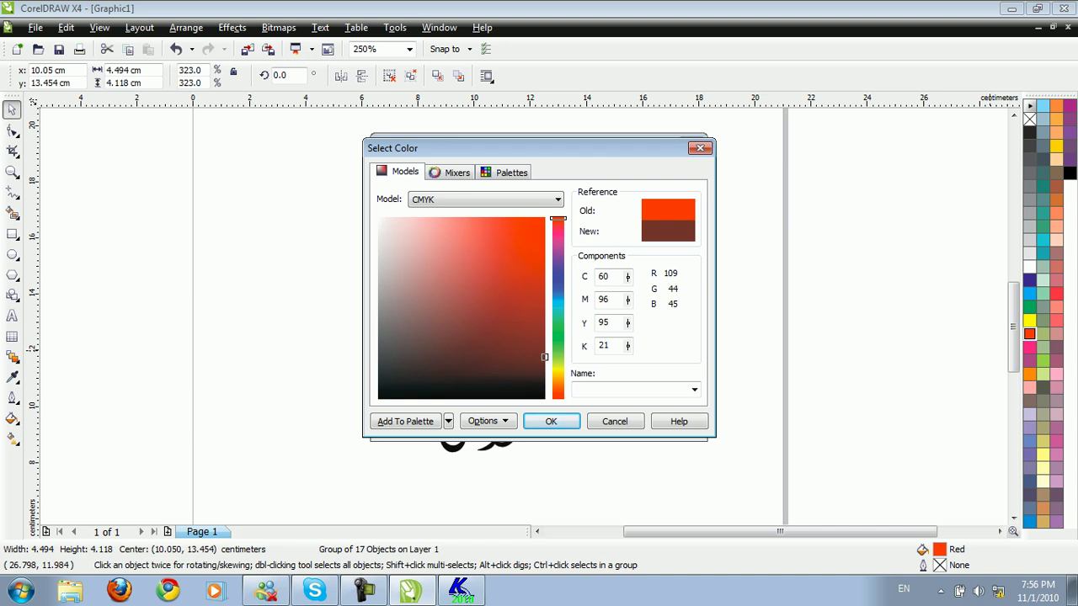
left_click(551, 421)
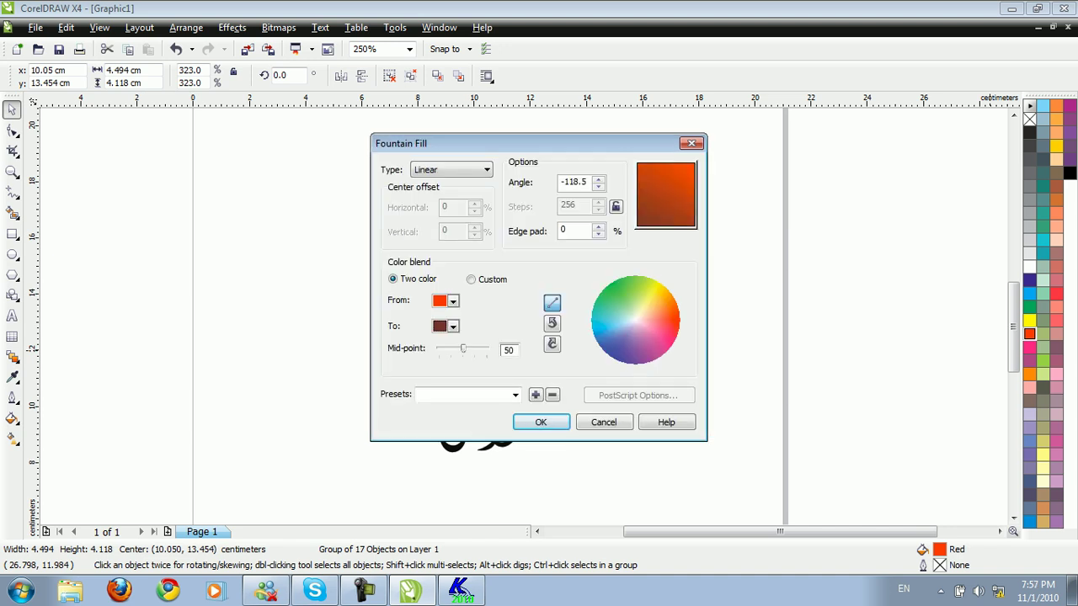
left_click(540, 422)
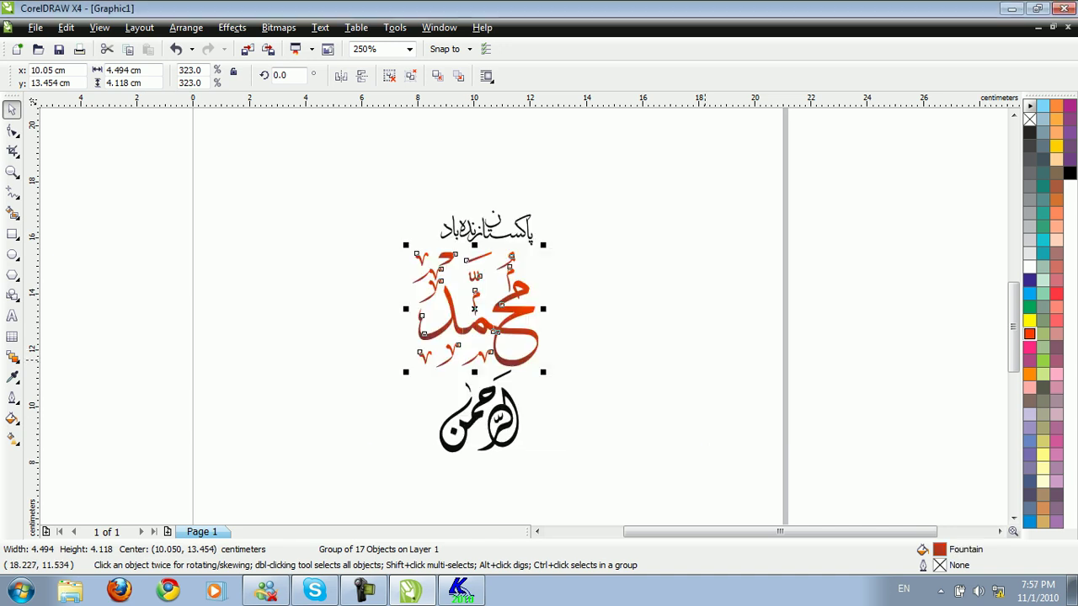
Try to move the الرحمن group further below محمد and undo the move.
left_click(665, 379)
left_click(489, 398)
left_click_drag(489, 399, 479, 430)
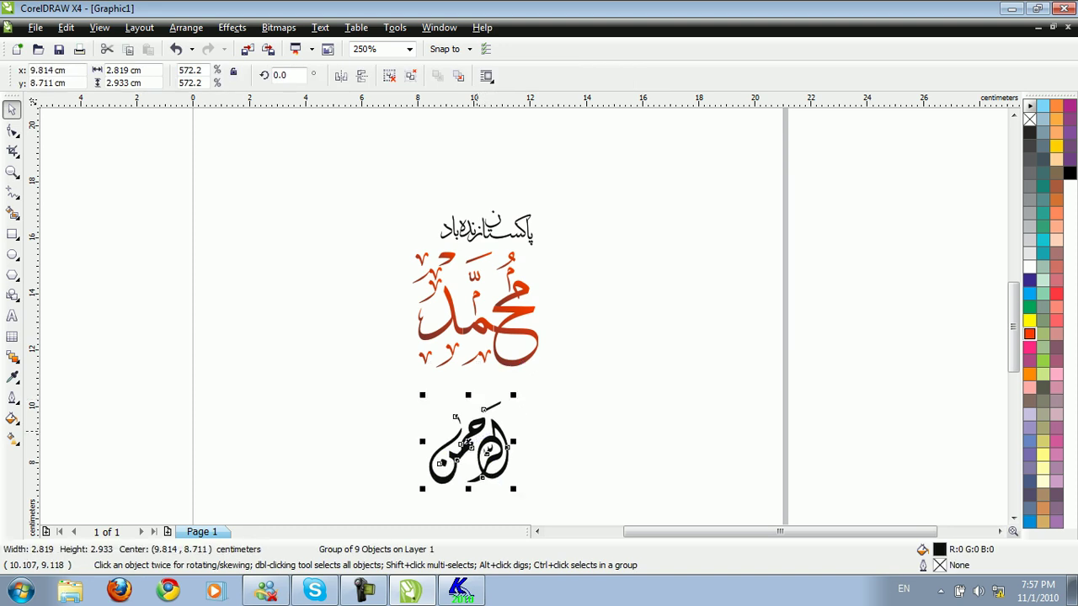
left_click(479, 430)
key("ctrl+z")
key("ctrl+z")
key("ctrl+shift+z")
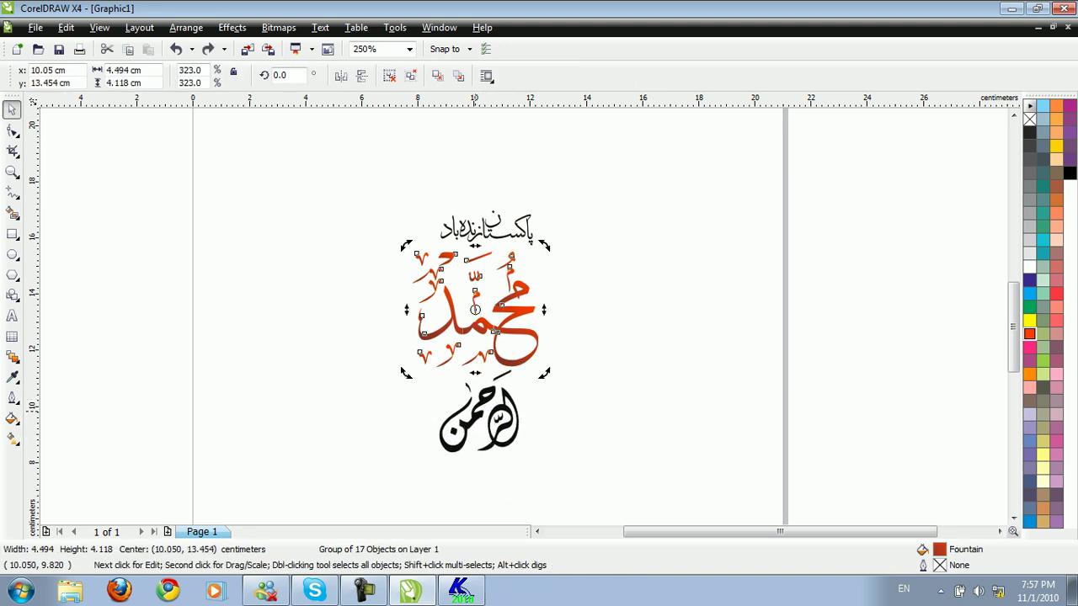
Repeat the red-to-brown fountain fill on the الرحمن and پاکستان زنده باد groups.
left_click(477, 410)
key("ctrl+r")
left_click(527, 238)
key("ctrl+r")
left_click(539, 265)
Enlarge پاکستان زنده باد to about 5.8 cm wide, place it above محمد and fit all three groups in view.
scroll(539, 266, "down", 1)
left_click(517, 301)
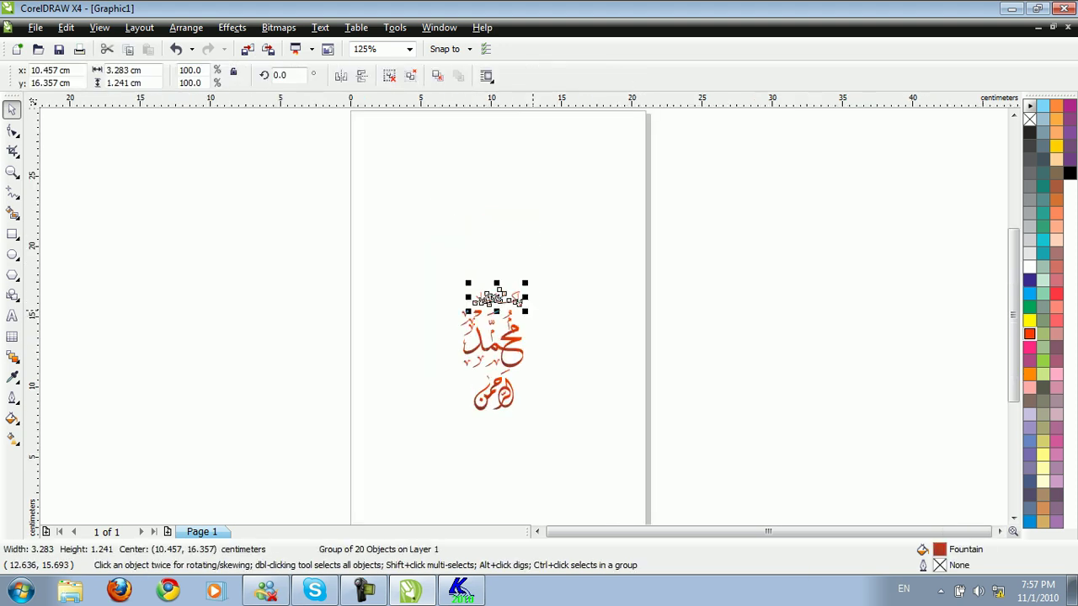
left_click_drag(521, 305, 543, 317)
left_click_drag(368, 211, 559, 481)
key("shift+F2")
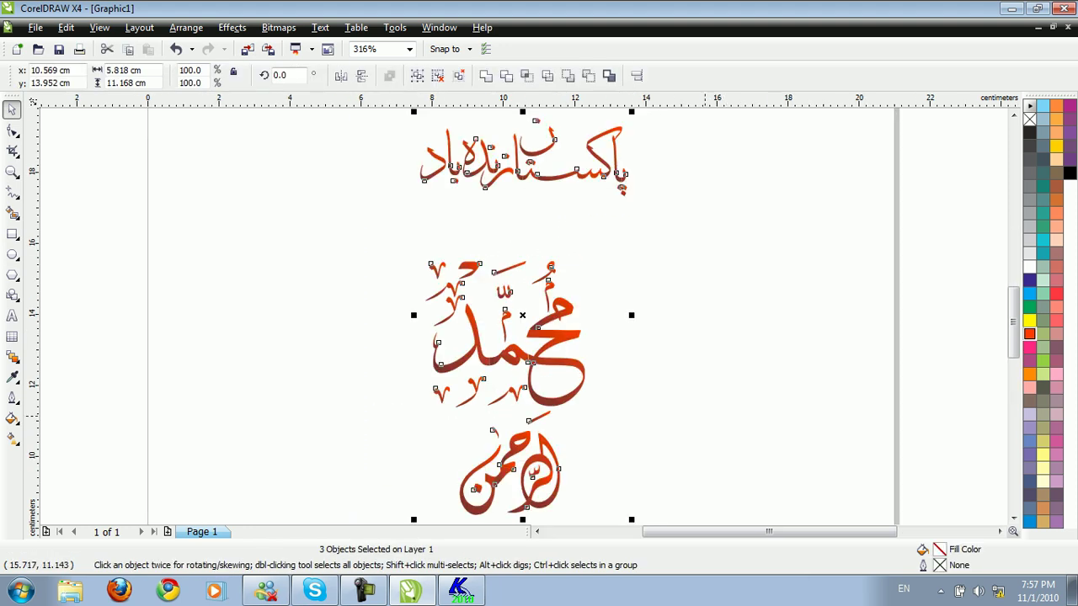
left_click(684, 417)
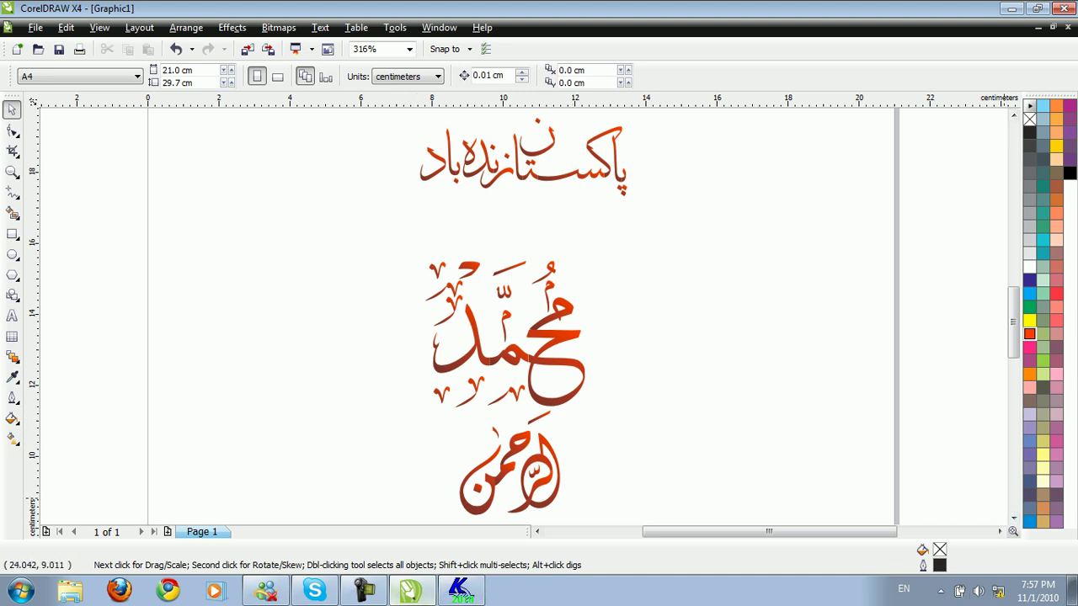
left_click(364, 591)
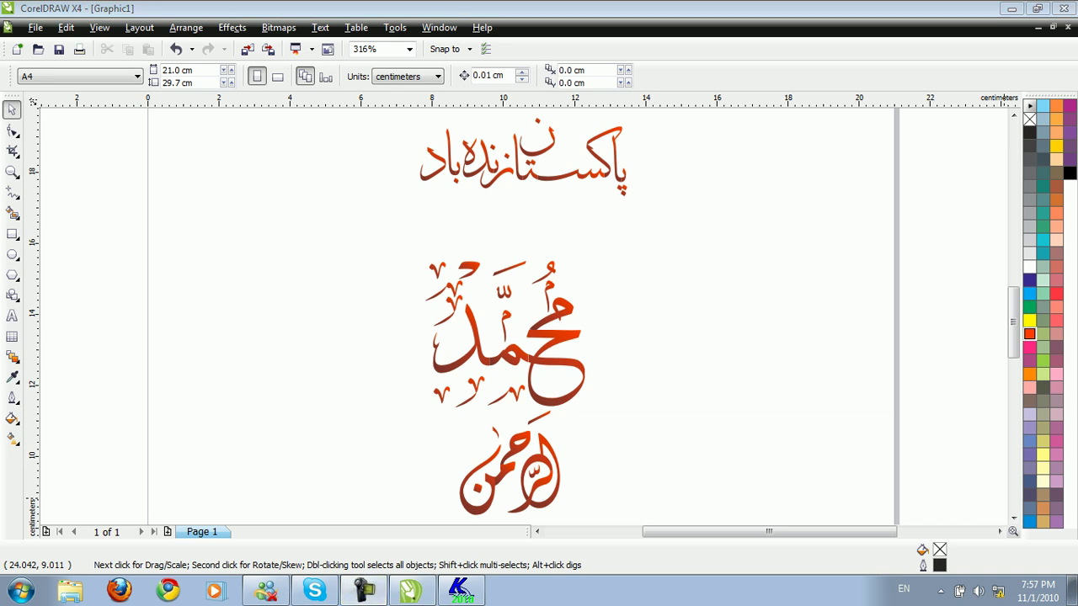